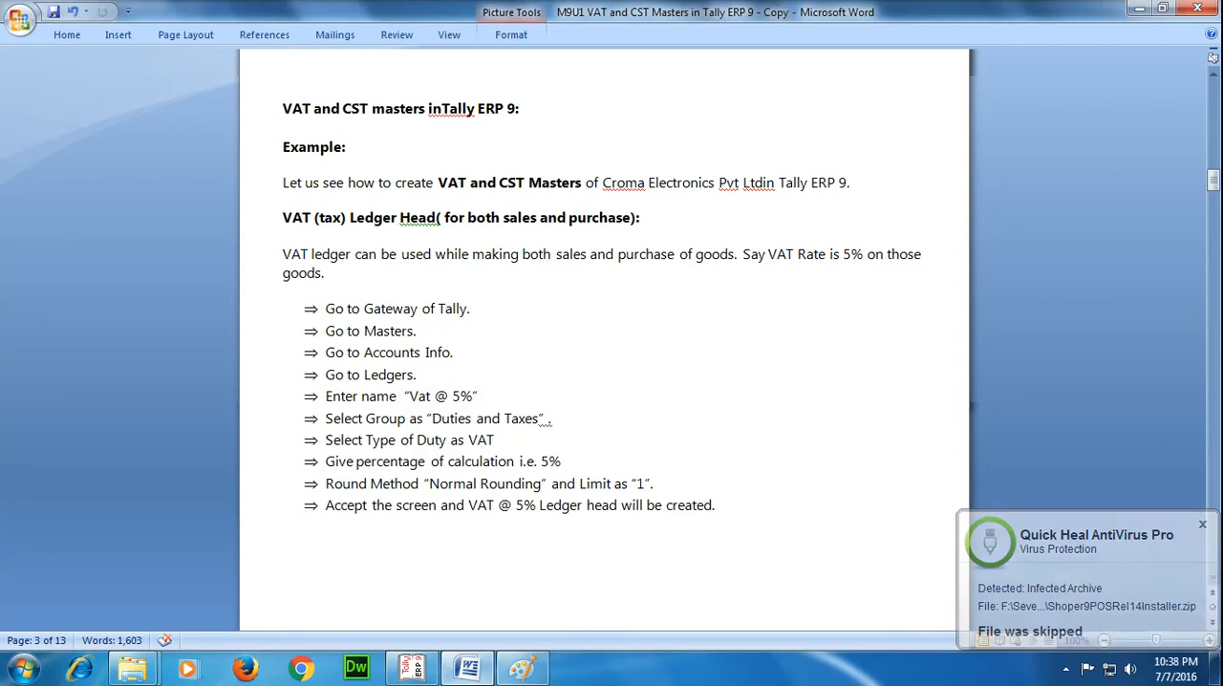
Switch to Tally.ERP 9 and start a new single ledger named VAT @ 5%.
{"action": "left_click", "coordinate": [408, 674]}
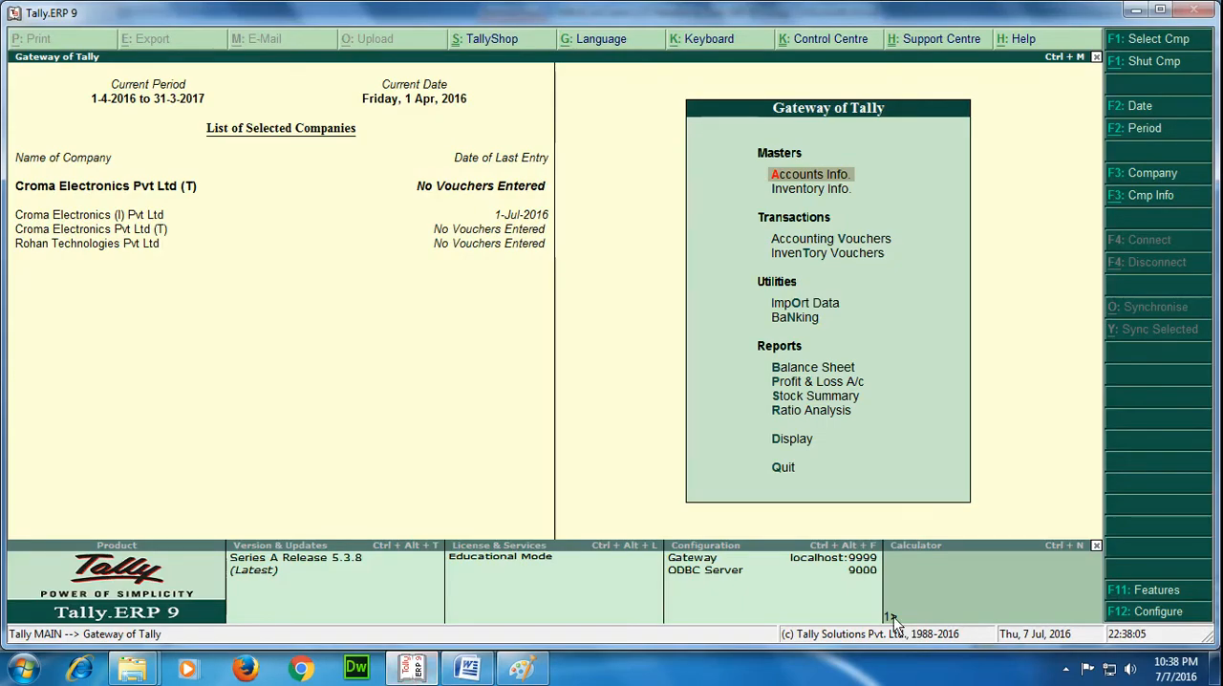
{"action": "key", "text": "Return"}
{"action": "key", "text": "Down"}
{"action": "key", "text": "Return"}
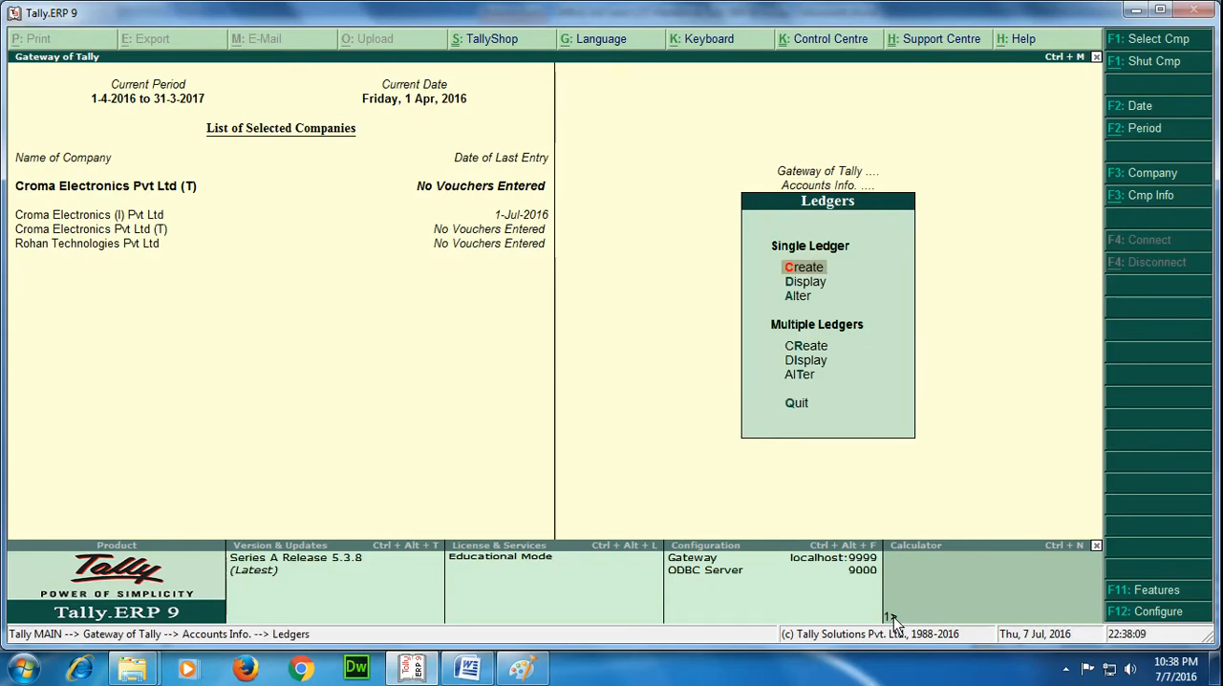
{"action": "key", "text": "Return"}
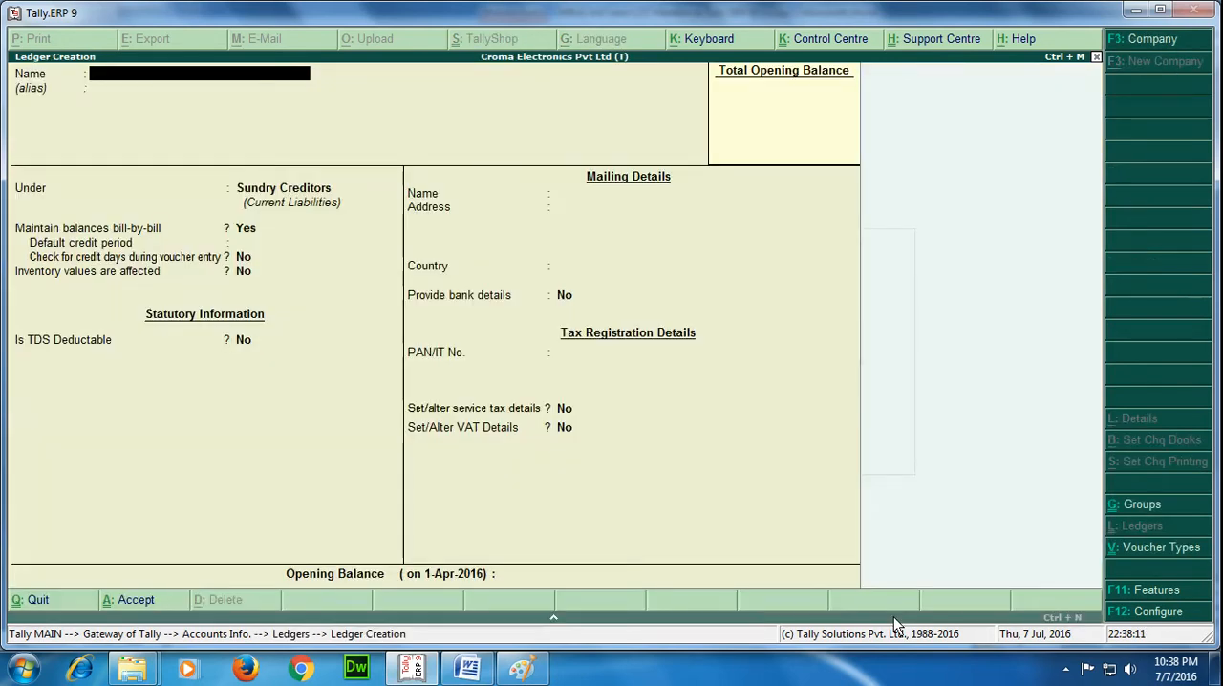
{"action": "type", "text": "VAT @ 5%"}
{"action": "key", "text": "Return"}
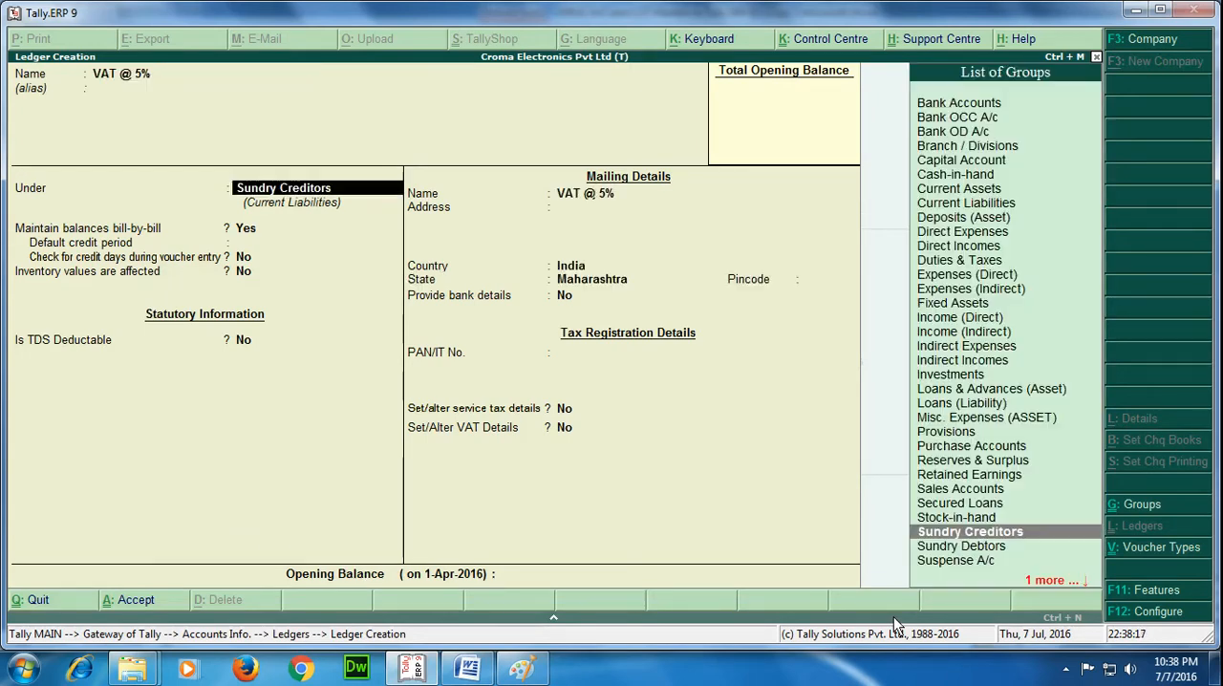
Place the new ledger under Duties & Taxes and set its type of duty/tax to VAT.
{"action": "type", "text": "Dut"}
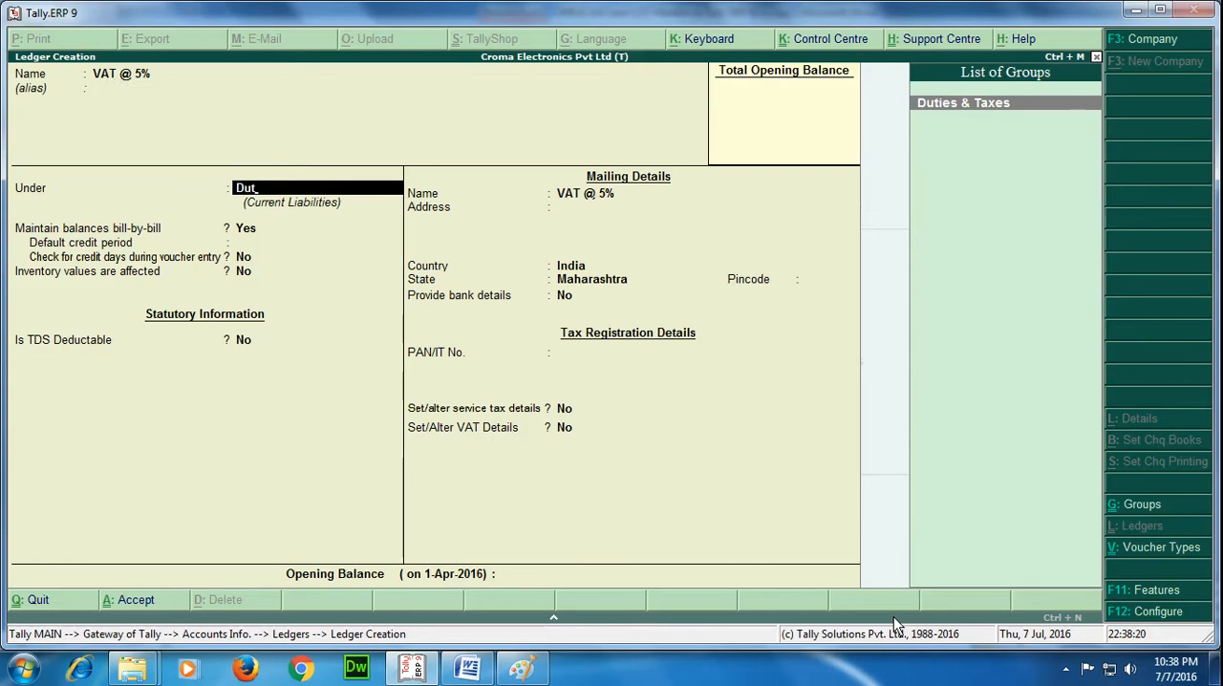
{"action": "key", "text": "Return"}
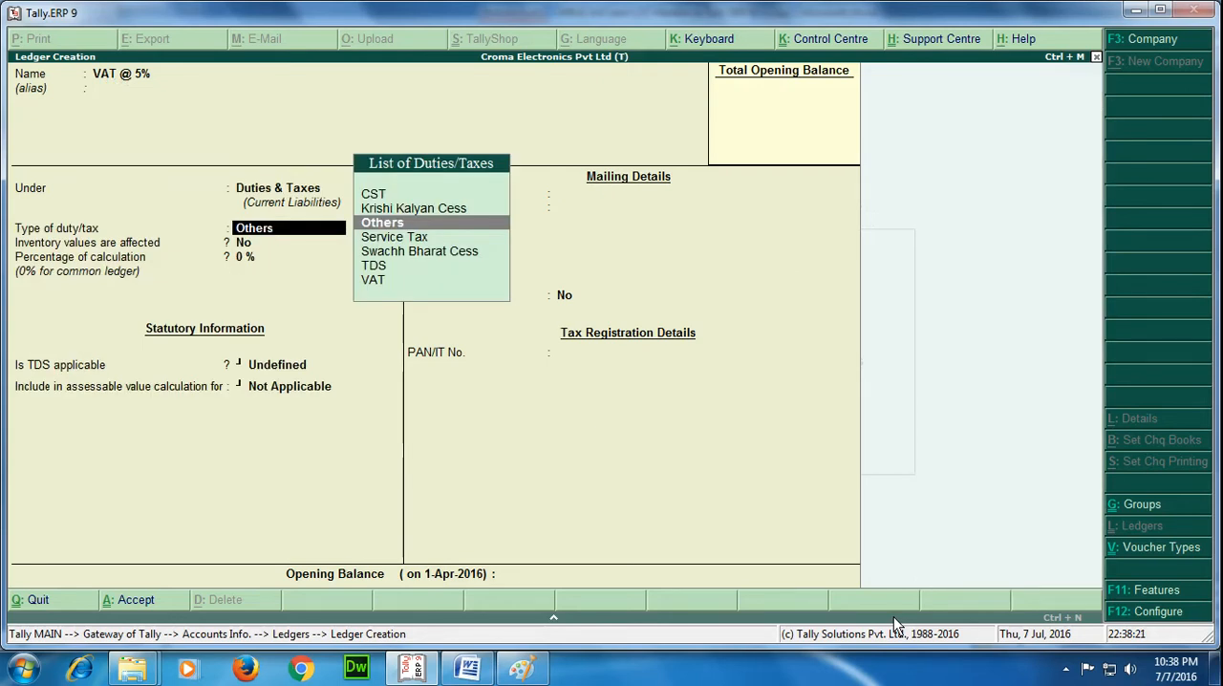
{"action": "key", "text": "Down"}
{"action": "key", "text": "Down"}
{"action": "key", "text": "Down"}
{"action": "key", "text": "Down"}
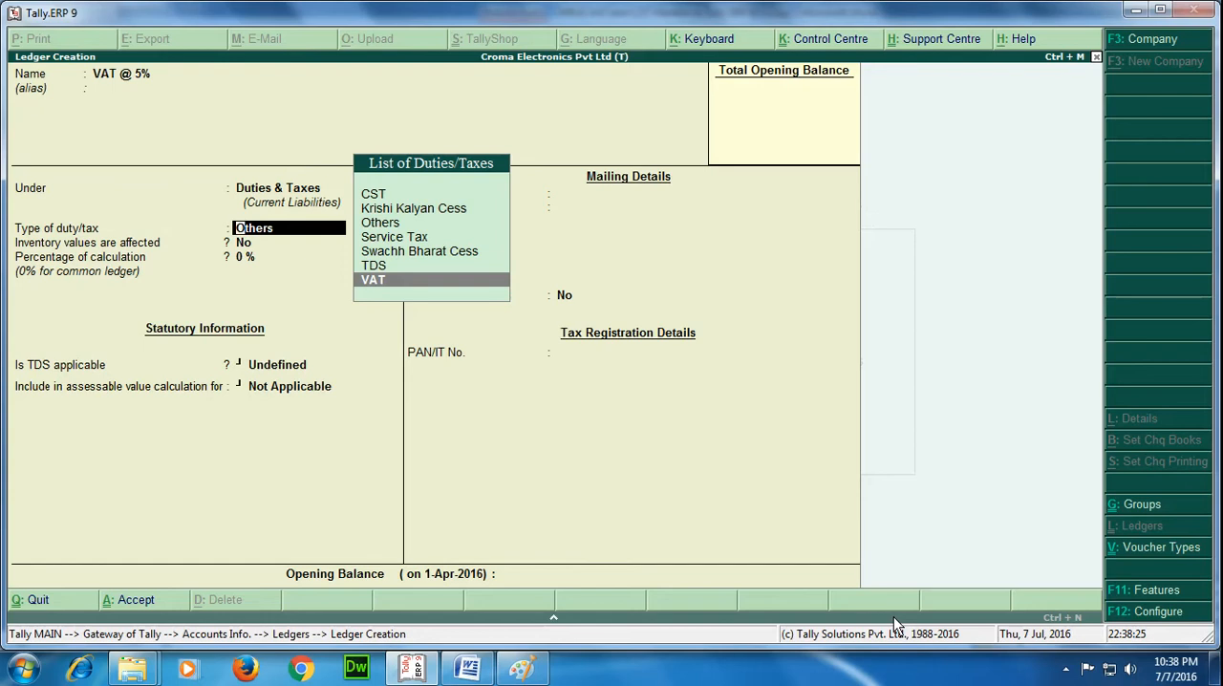
{"action": "key", "text": "Return"}
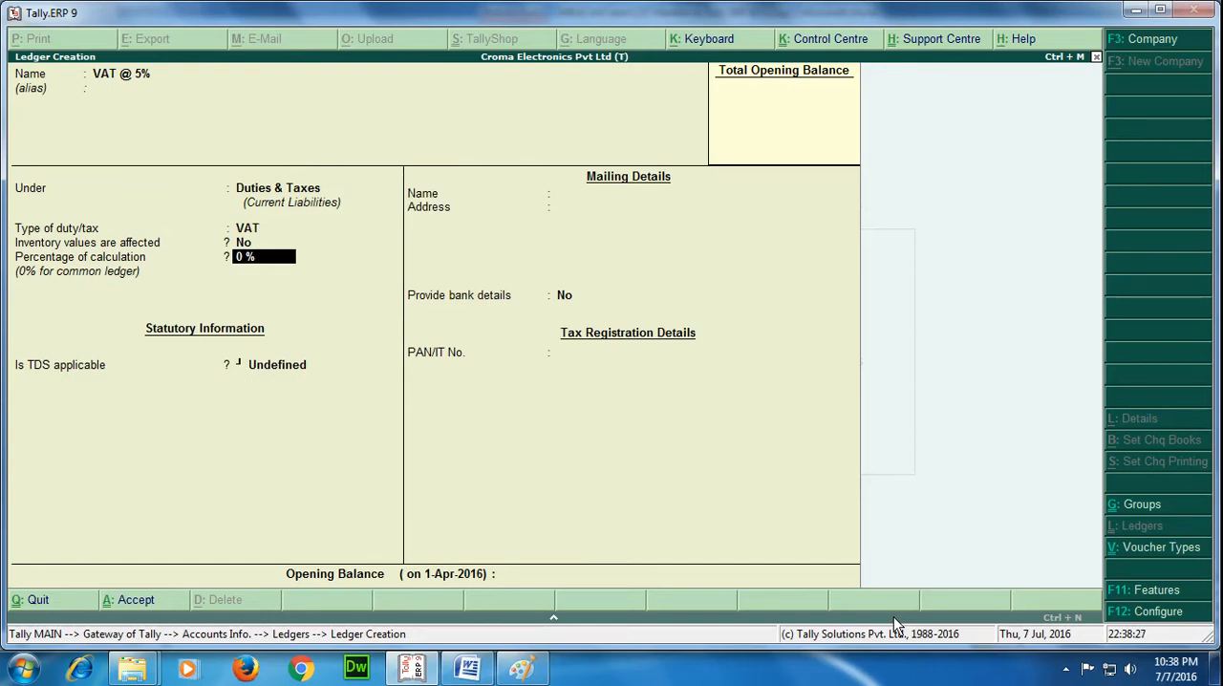
Set the ledger's percentage of calculation to 5% and use Normal Rounding with a rounding limit of 1.
{"action": "type", "text": "5"}
{"action": "key", "text": "Return"}
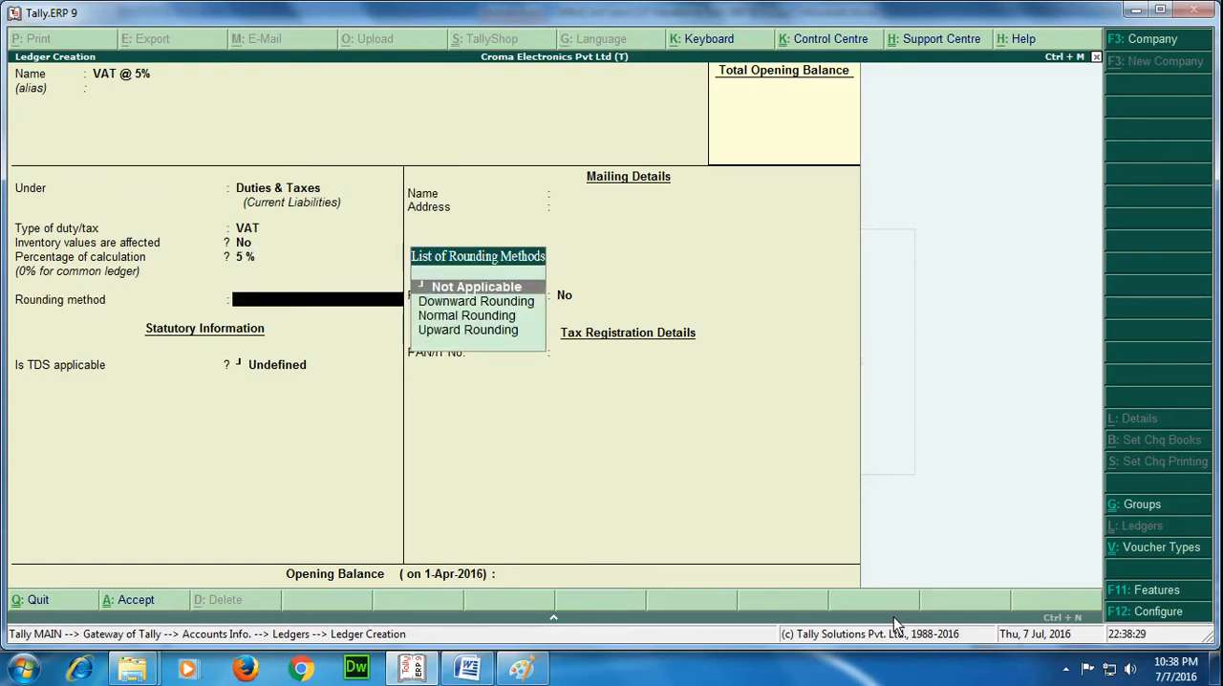
{"action": "key", "text": "Down"}
{"action": "key", "text": "Down"}
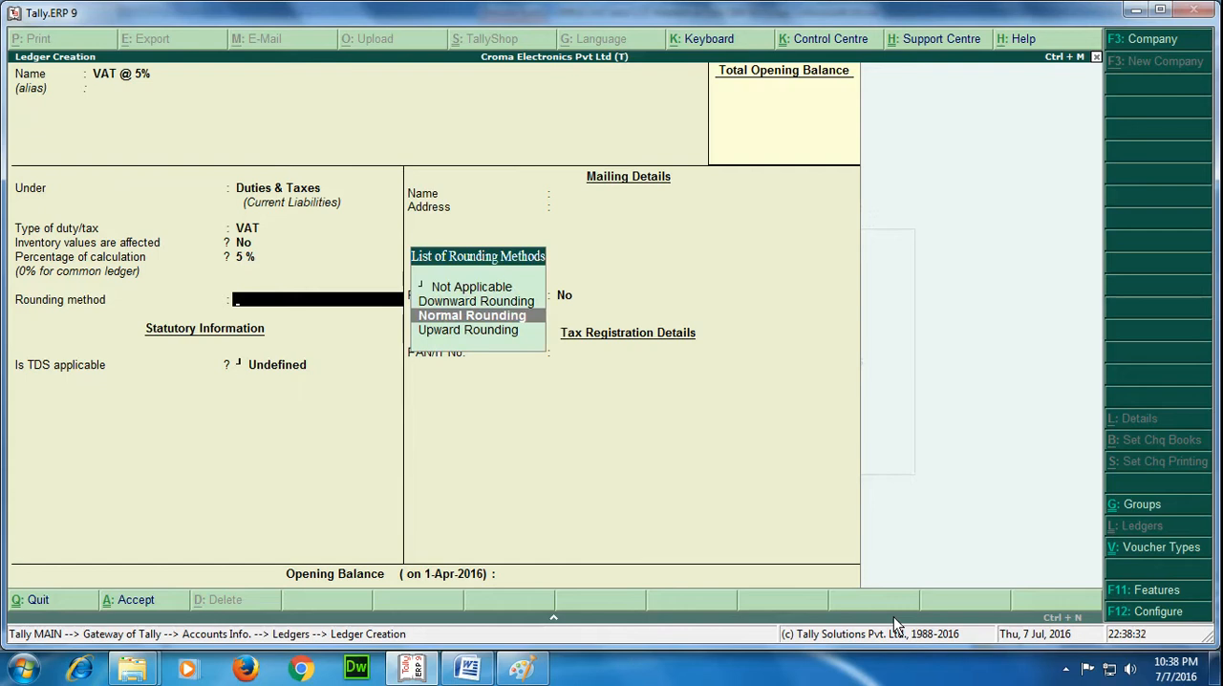
{"action": "key", "text": "Return"}
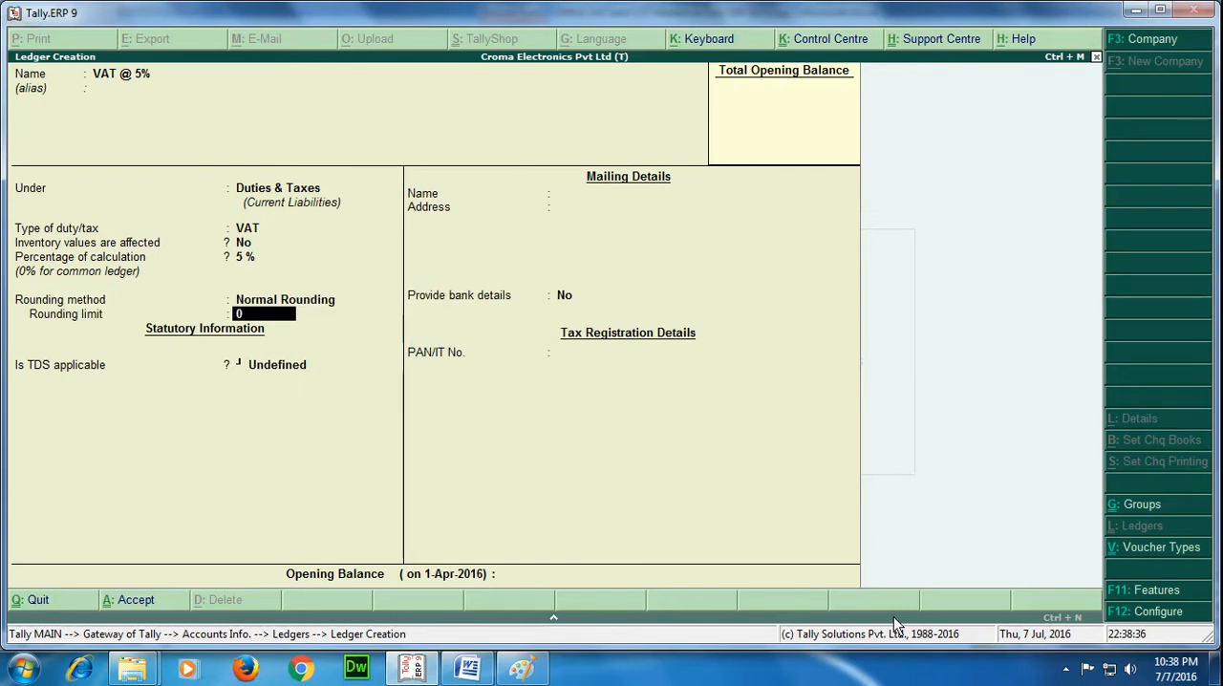
{"action": "type", "text": "1"}
{"action": "key", "text": "Return"}
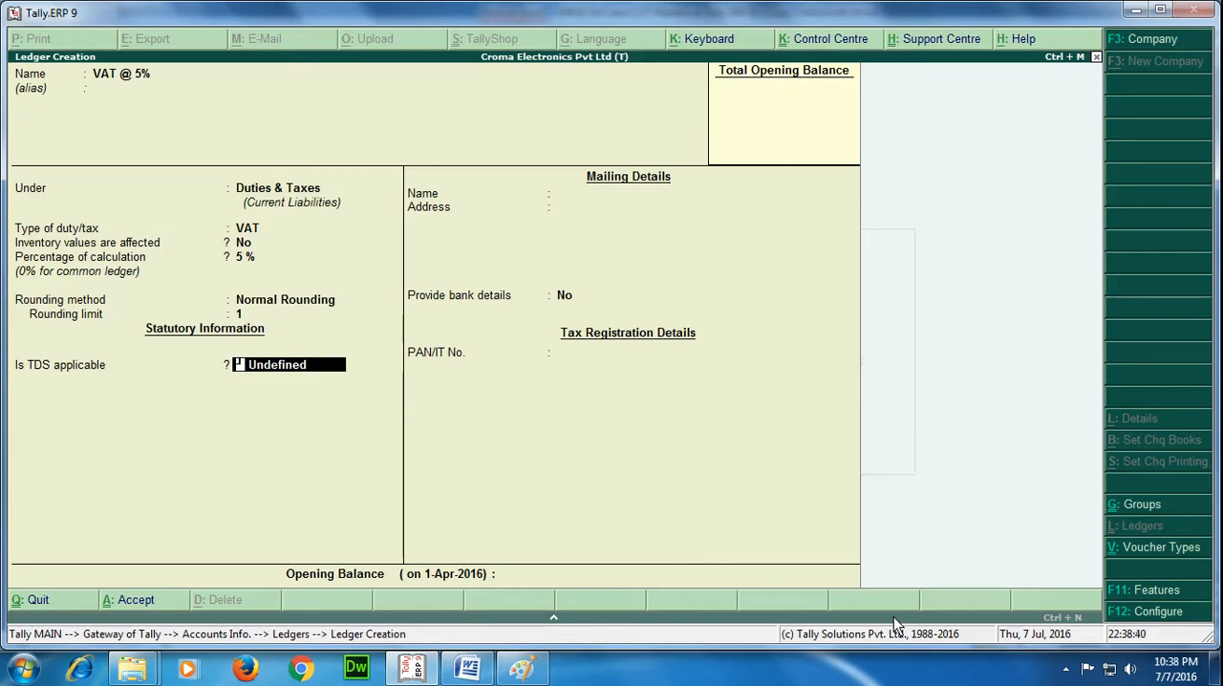
Set TDS applicability to Not Applicable, save the VAT @ 5% ledger and leave ledger creation.
{"action": "key", "text": "Delete"}
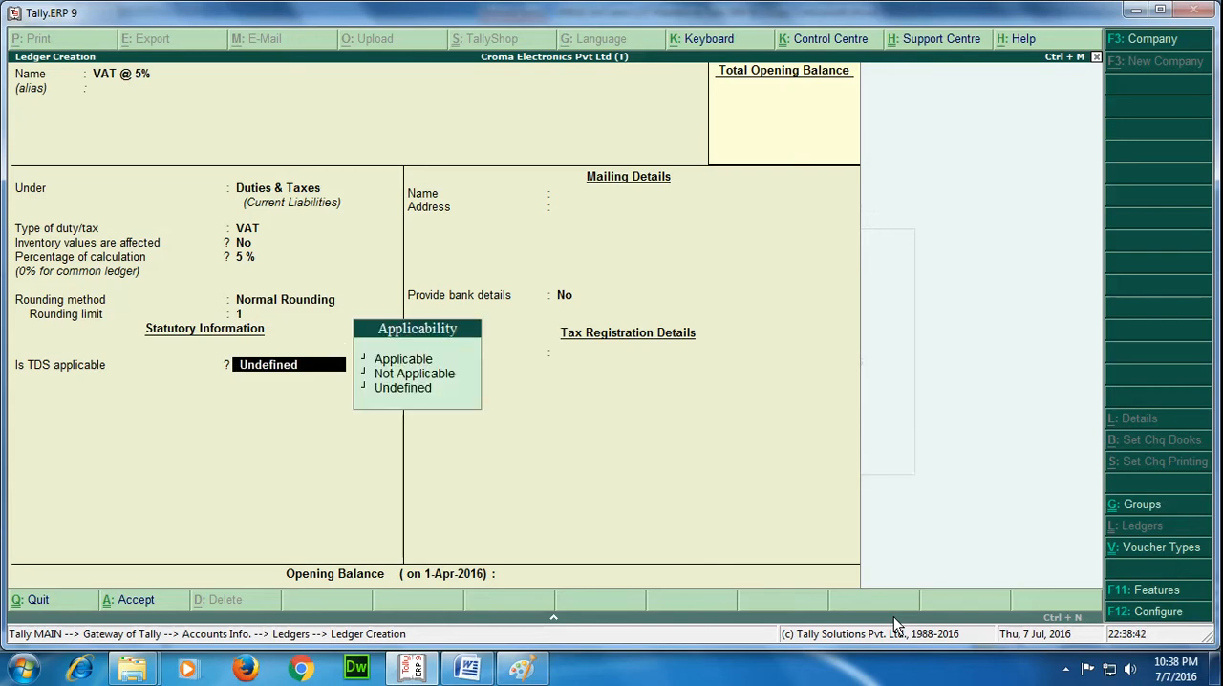
{"action": "key", "text": "Down"}
{"action": "key", "text": "Return"}
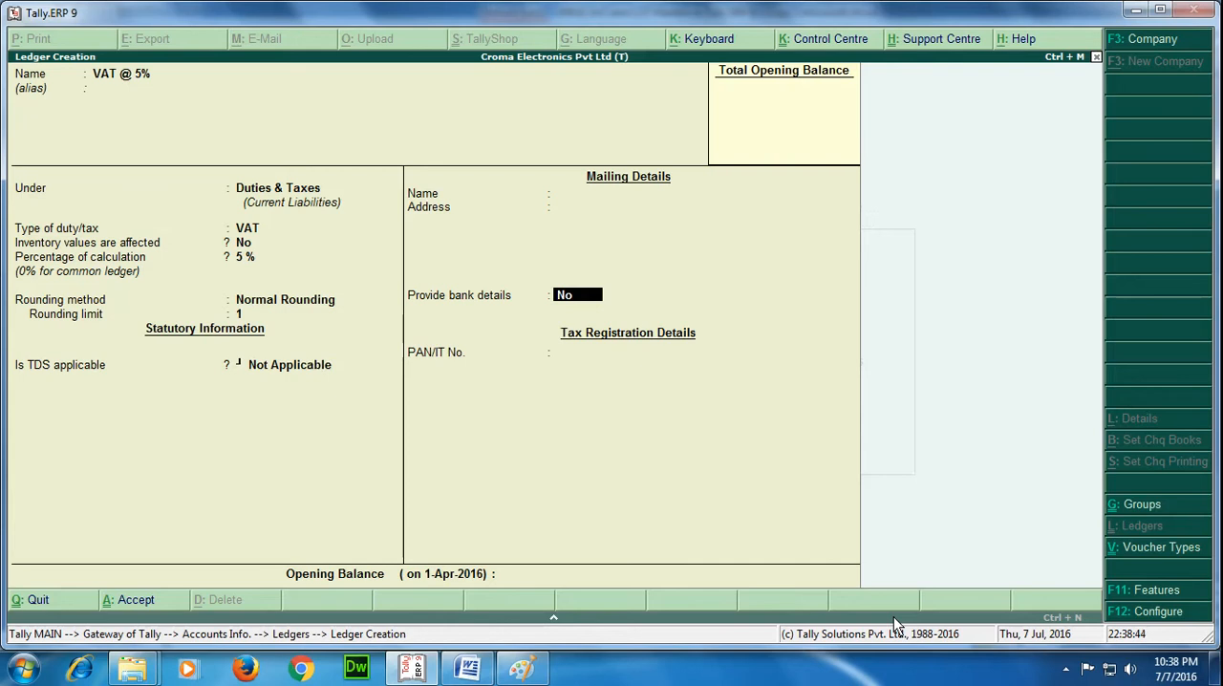
{"action": "key", "text": "Return"}
{"action": "key", "text": "Return"}
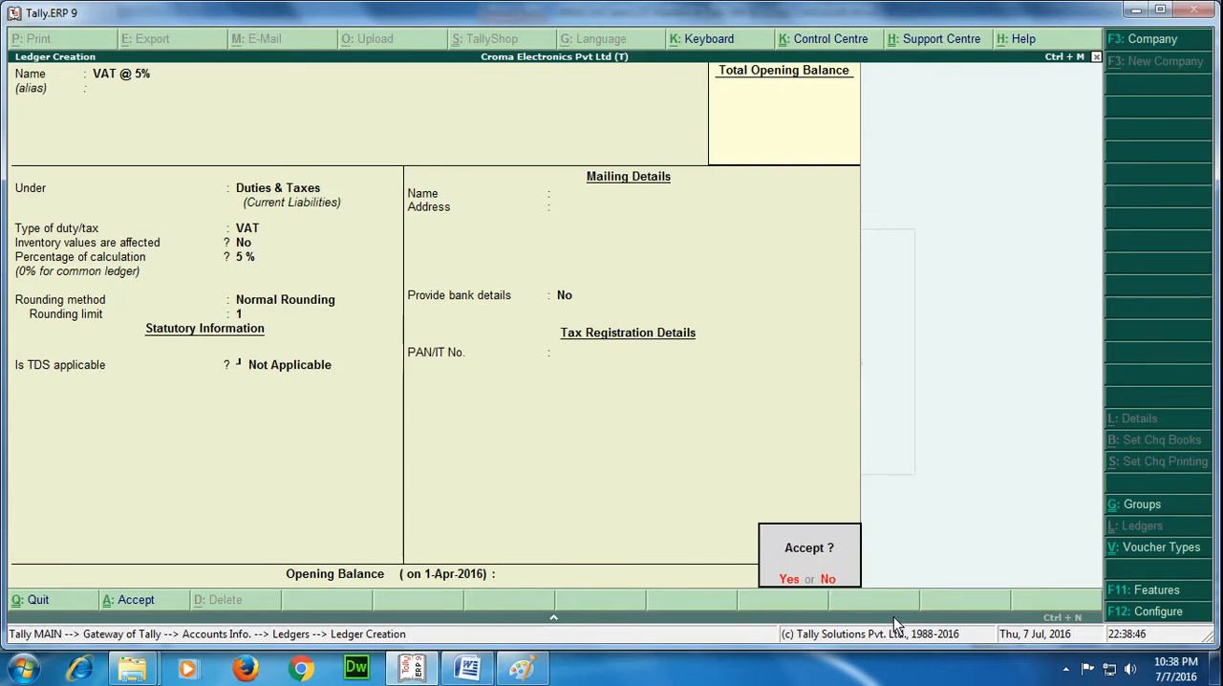
{"action": "key", "text": "Return"}
{"action": "key", "text": "Escape"}
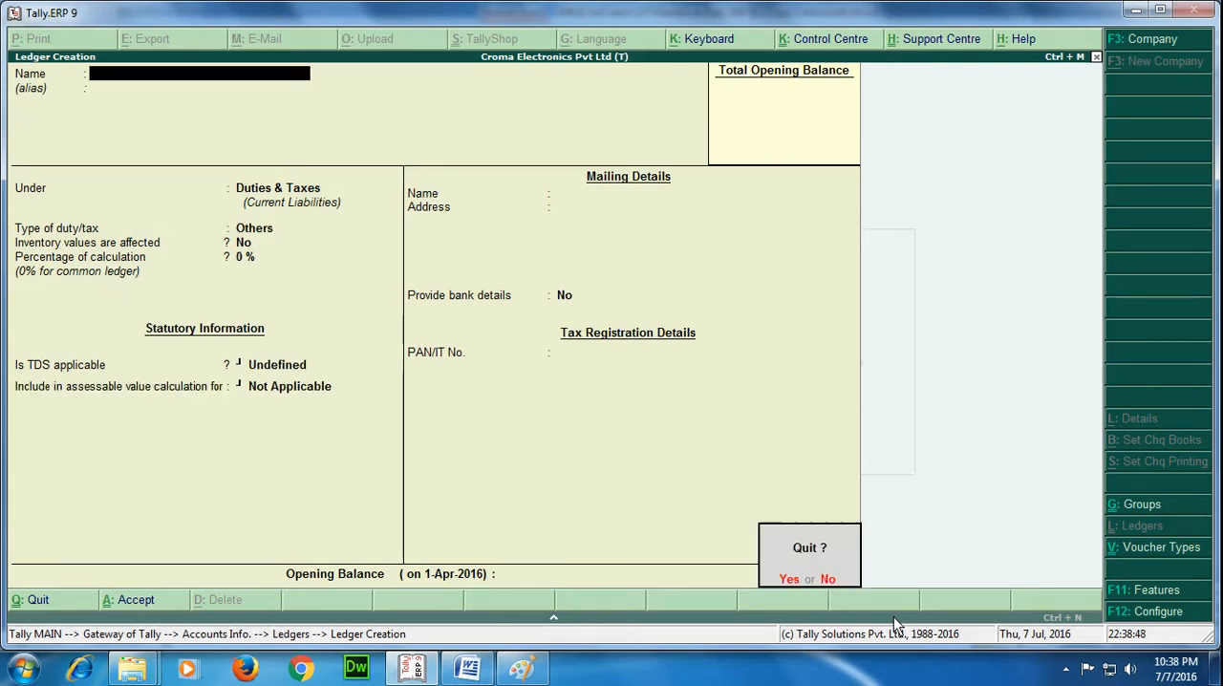
{"action": "key", "text": "Return"}
Display the VAT @ 5% ledger to review its settings, and return to Accounts Info.
{"action": "key", "text": "Down"}
{"action": "key", "text": "Return"}
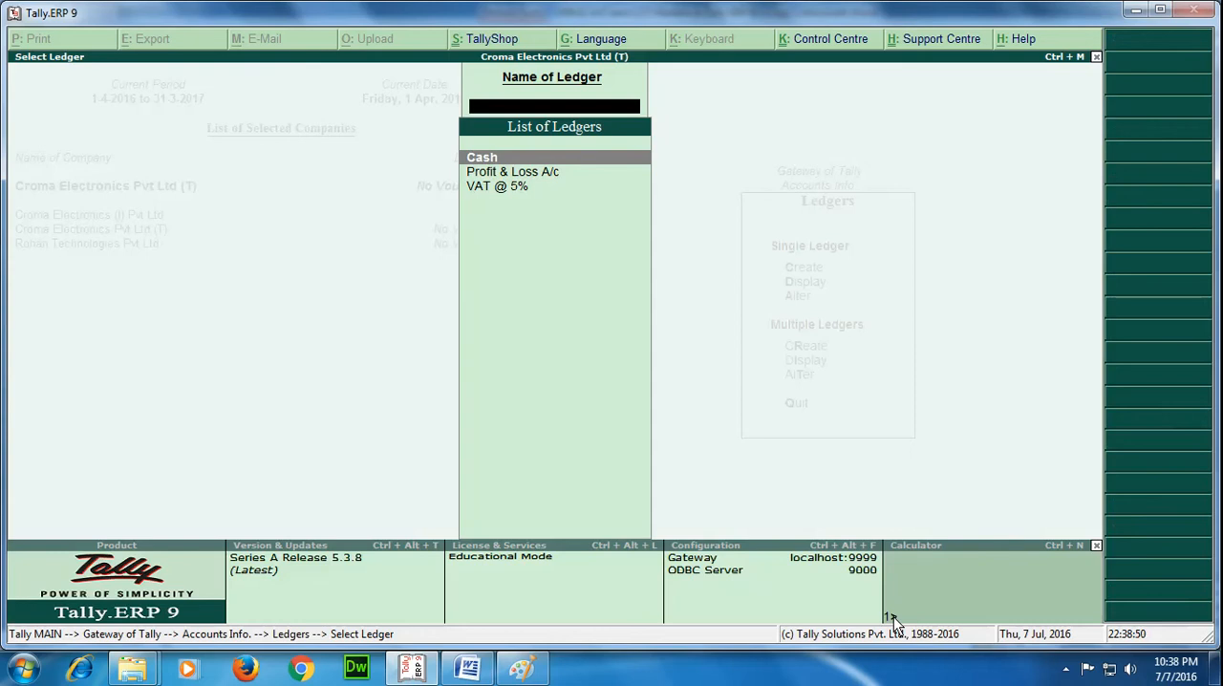
{"action": "key", "text": "Down"}
{"action": "key", "text": "Down"}
{"action": "key", "text": "Return"}
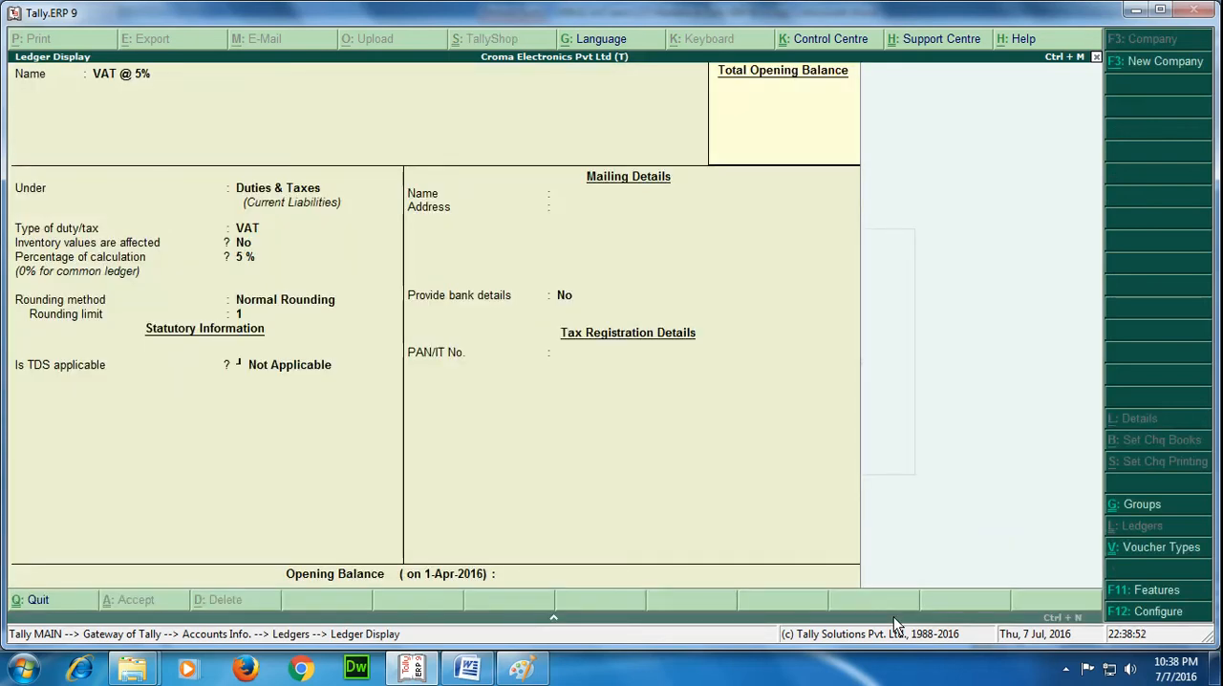
{"action": "key", "text": "Escape"}
{"action": "key", "text": "Escape"}
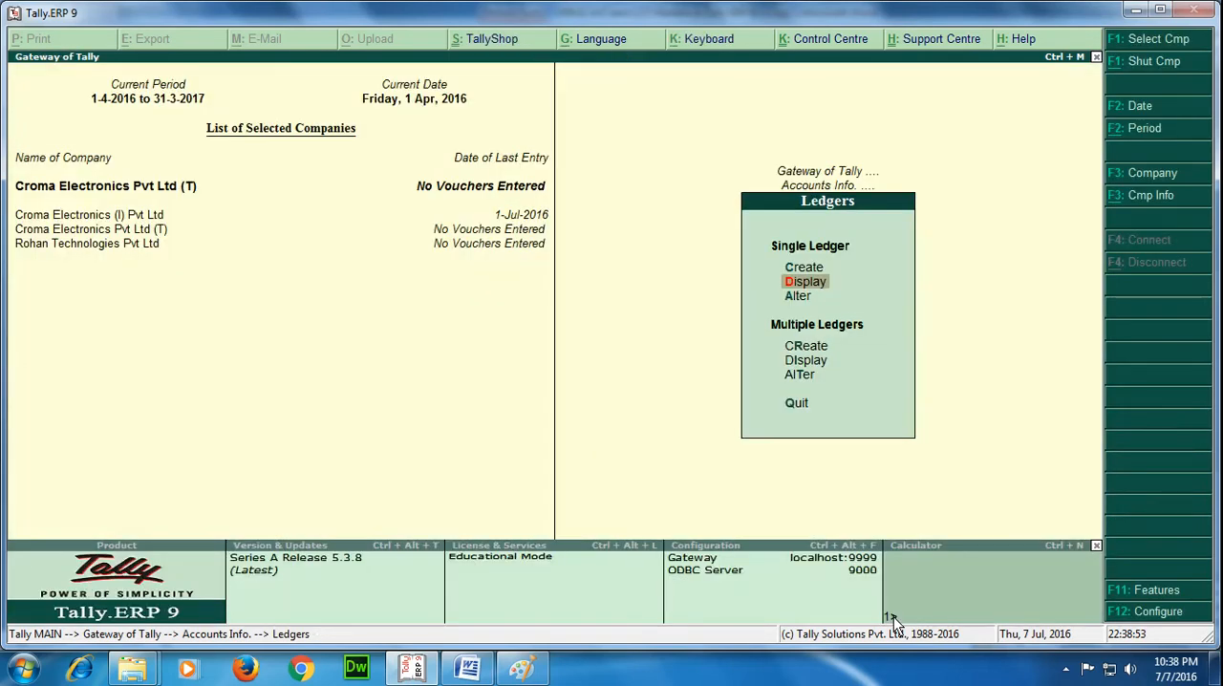
{"action": "key", "text": "Escape"}
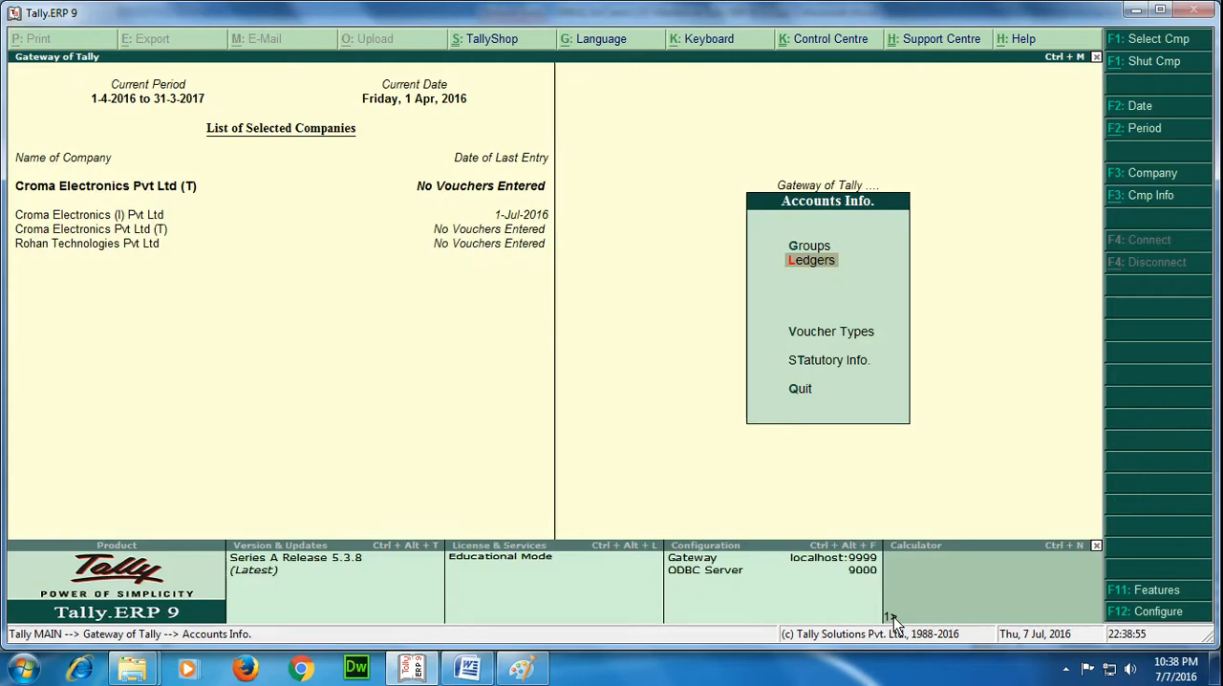
Switch to the Word notes and read the instructions for creating a VAT classification.
{"action": "left_click", "coordinate": [467, 667]}
{"action": "scroll", "coordinate": [513, 482], "scroll_direction": "down", "scroll_amount": 18}
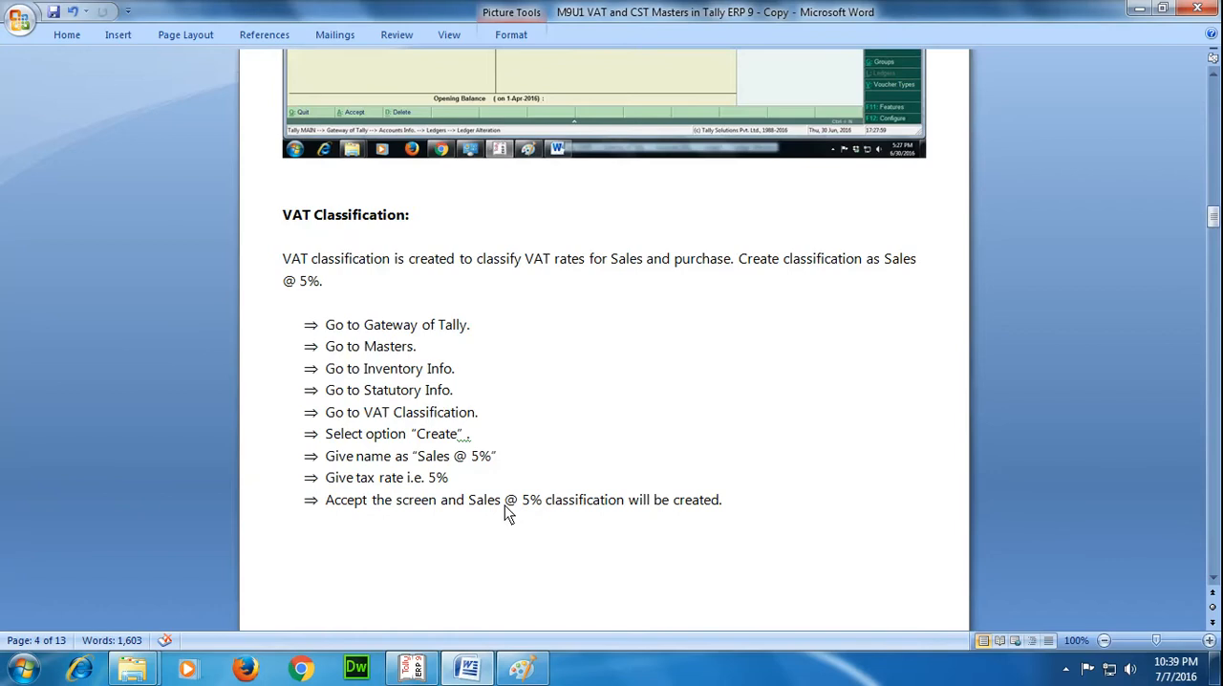
{"action": "scroll", "coordinate": [505, 508], "scroll_direction": "down", "scroll_amount": 1}
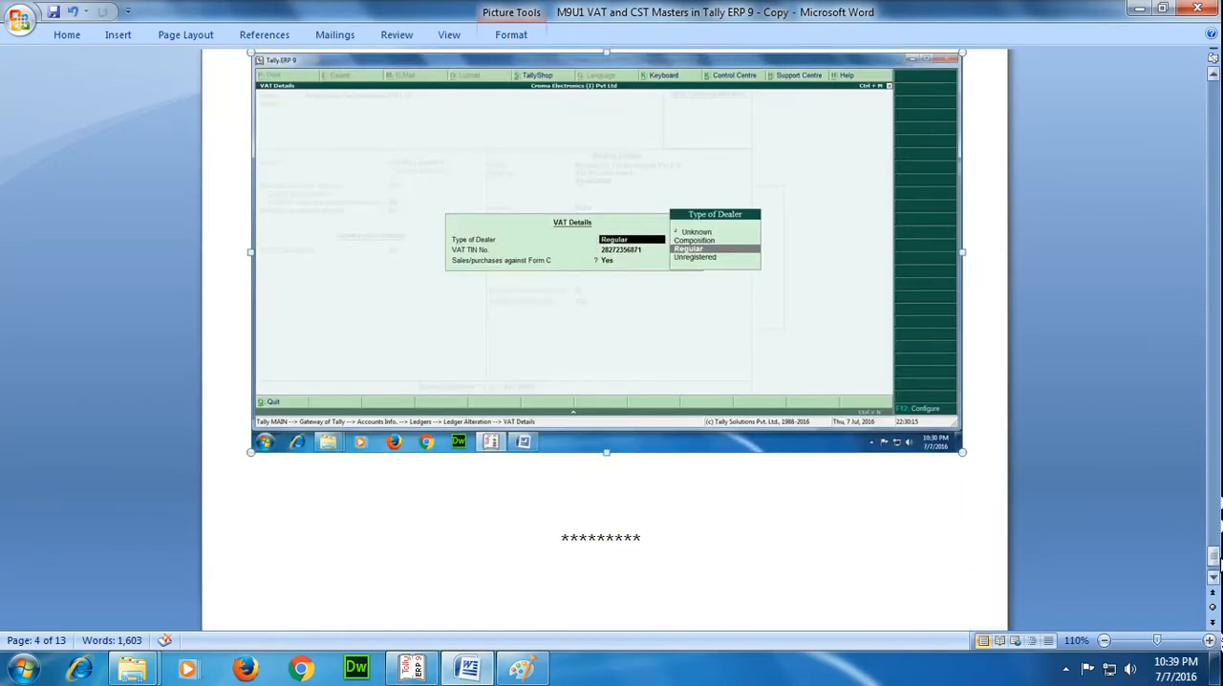
{"action": "left_click_drag", "start_coordinate": [1214, 563], "coordinate": [1215, 222]}
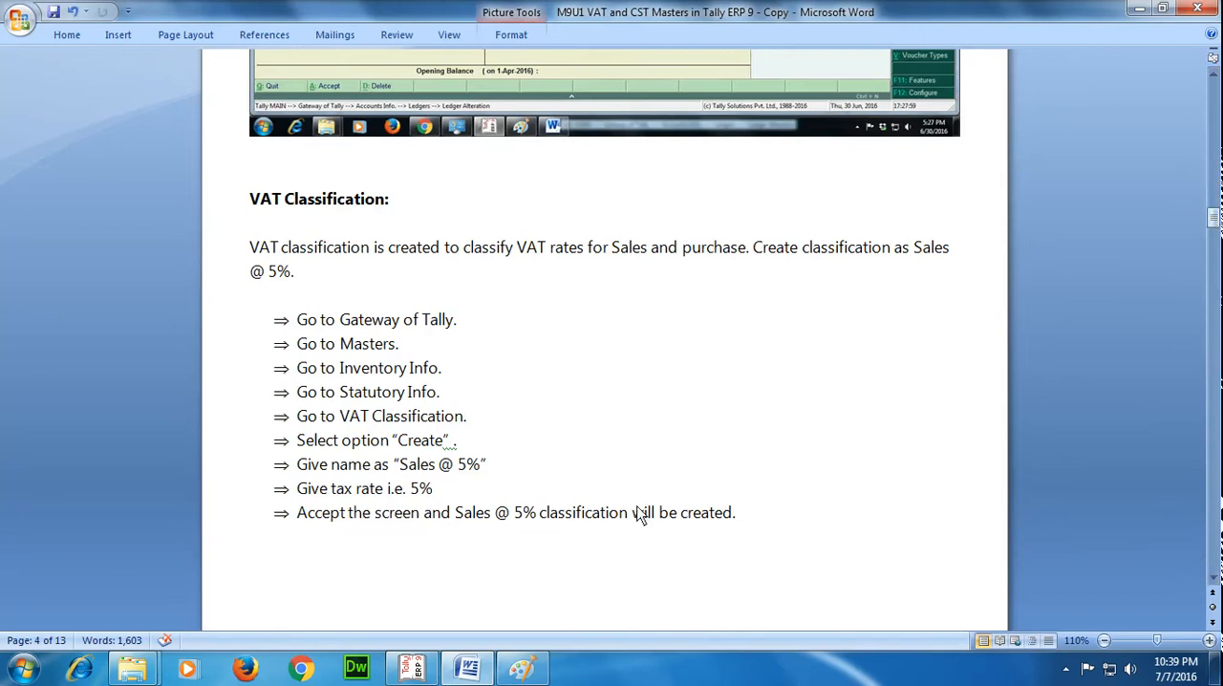
Switch back to Tally.ERP 9 and start creating a VAT classification from the statutory information masters.
{"action": "mouse_move", "coordinate": [410, 671]}
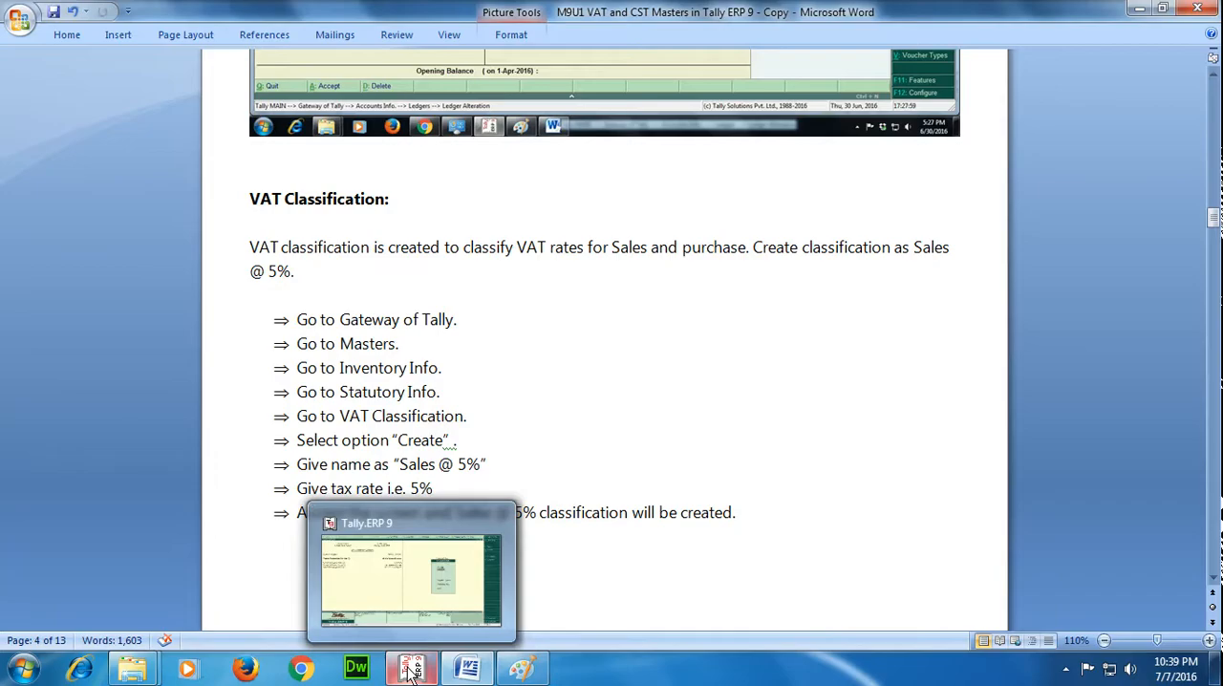
{"action": "left_click", "coordinate": [411, 671]}
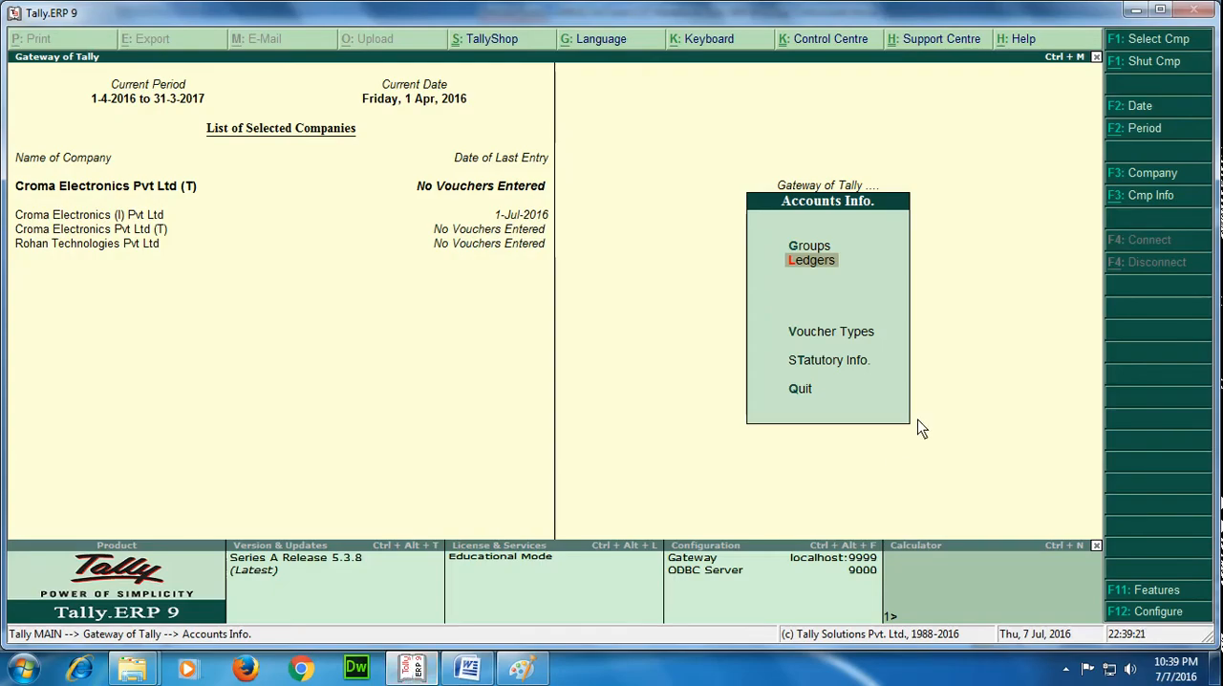
{"action": "key", "text": "Down"}
{"action": "key", "text": "Down"}
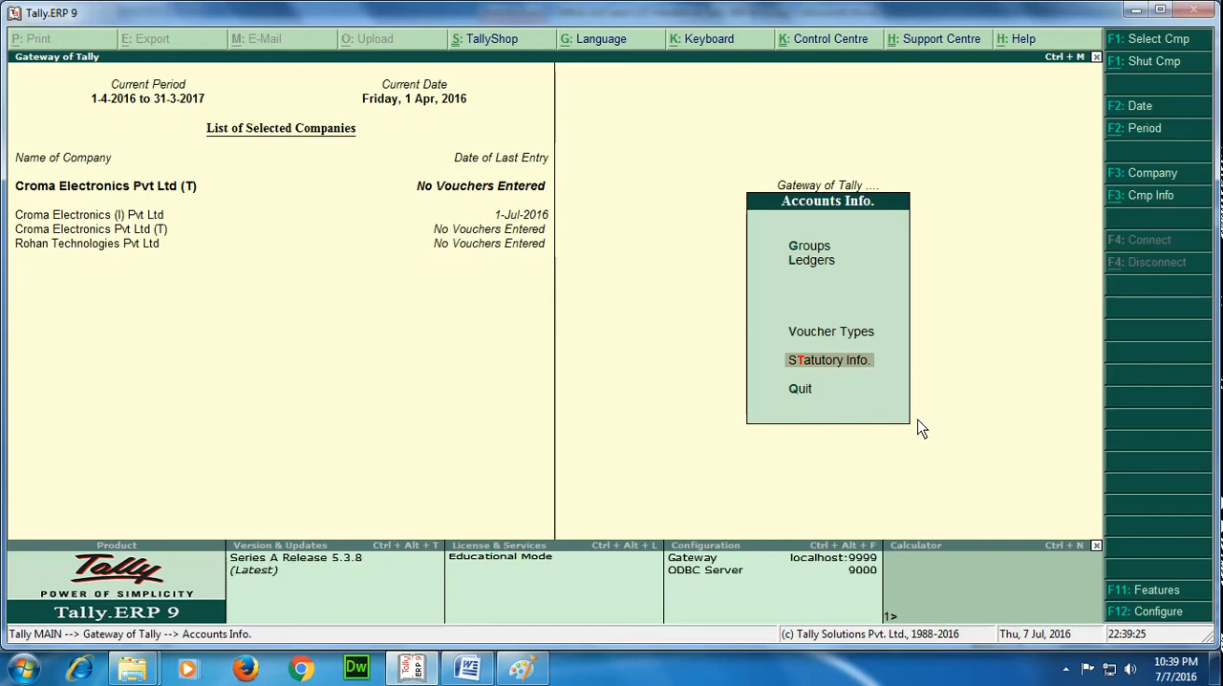
{"action": "key", "text": "Return"}
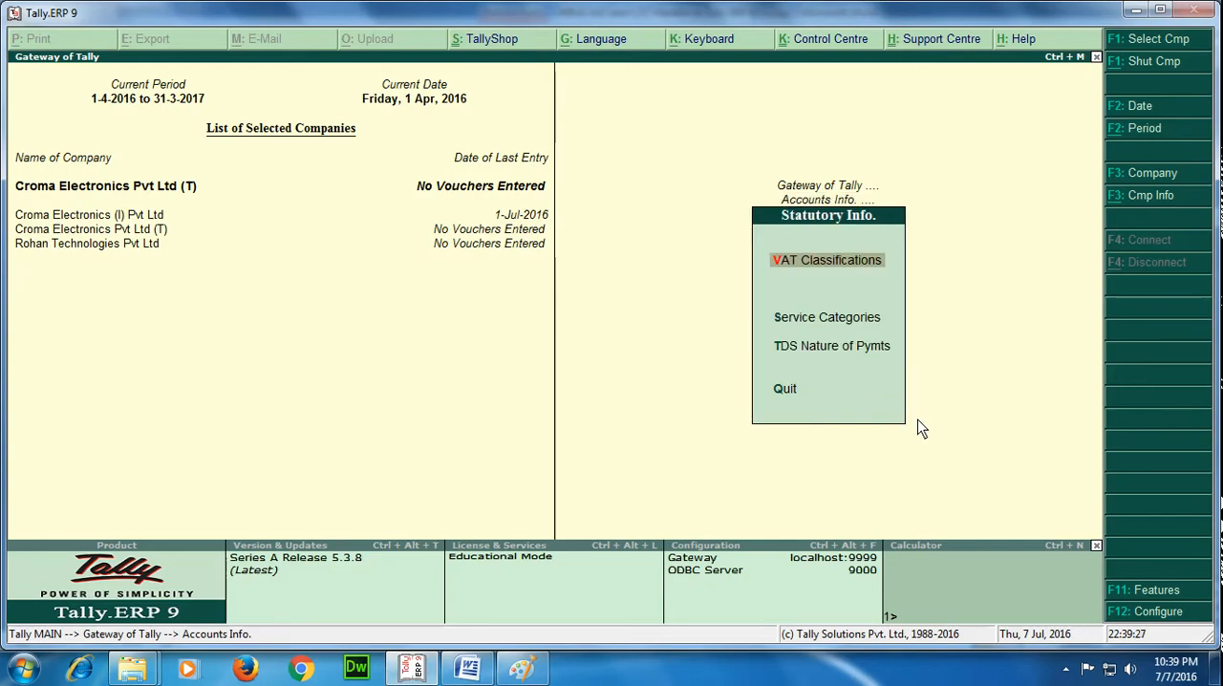
{"action": "key", "text": "Return"}
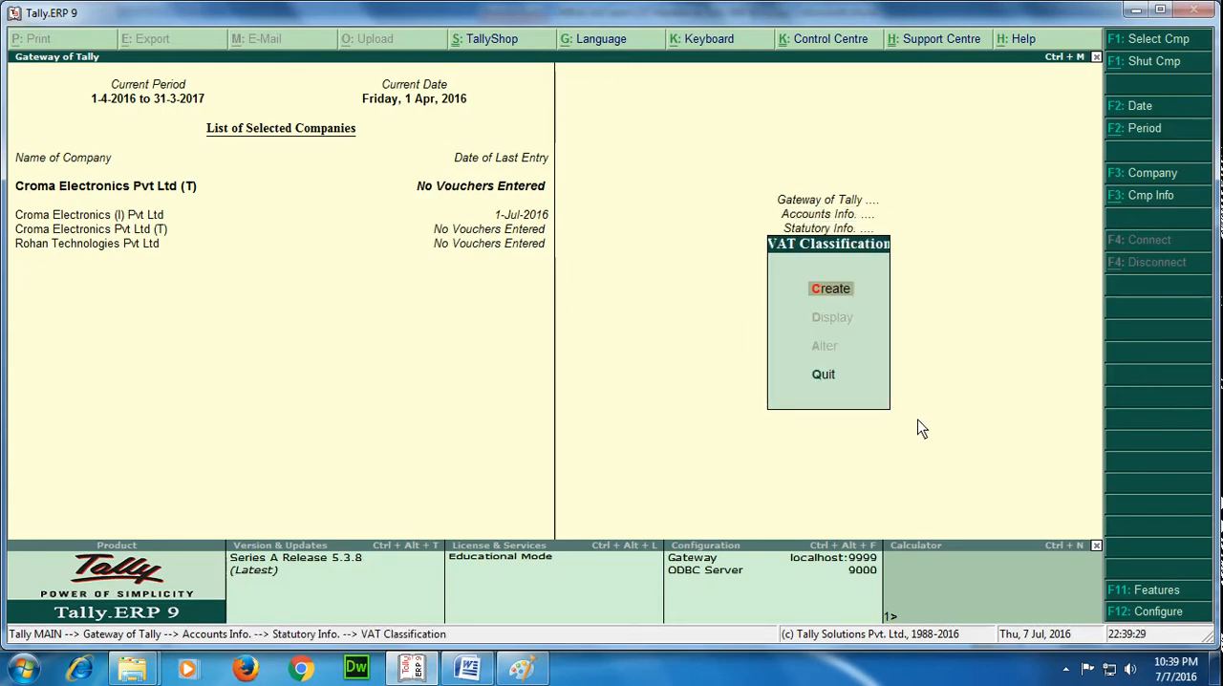
{"action": "key", "text": "Return"}
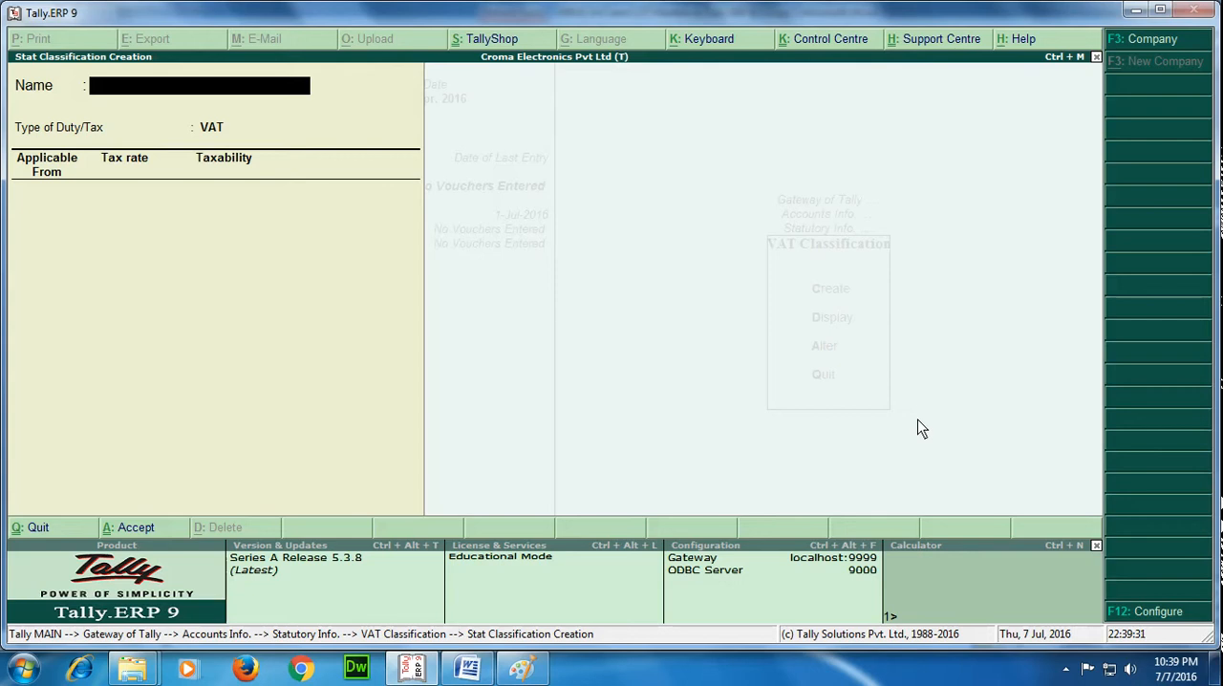
Name the VAT classification Sales @ 5%.
{"action": "type", "text": "Sales @ 5%"}
{"action": "key", "text": "Return"}
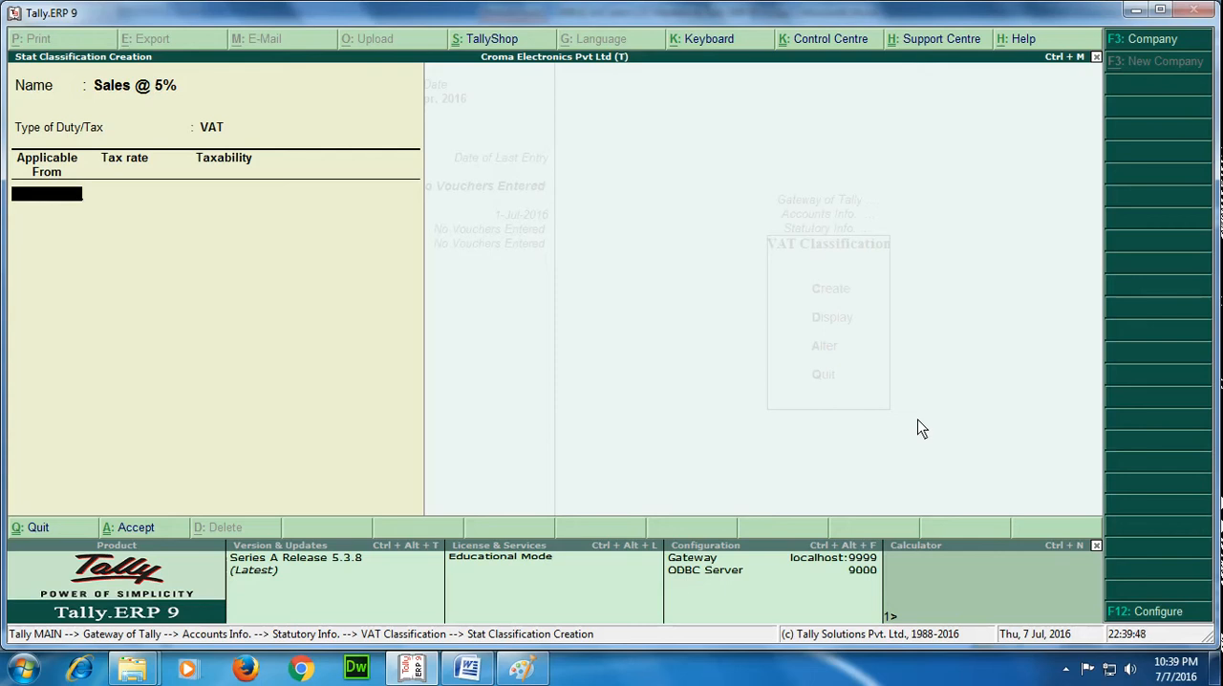
Make the Sales @ 5% classification applicable from 1-Apr-2016 at a 5% taxable rate and save it.
{"action": "type", "text": "1/41"}
{"action": "key", "text": "BackSpace"}
{"action": "type", "text": "/16"}
{"action": "key", "text": "Return"}
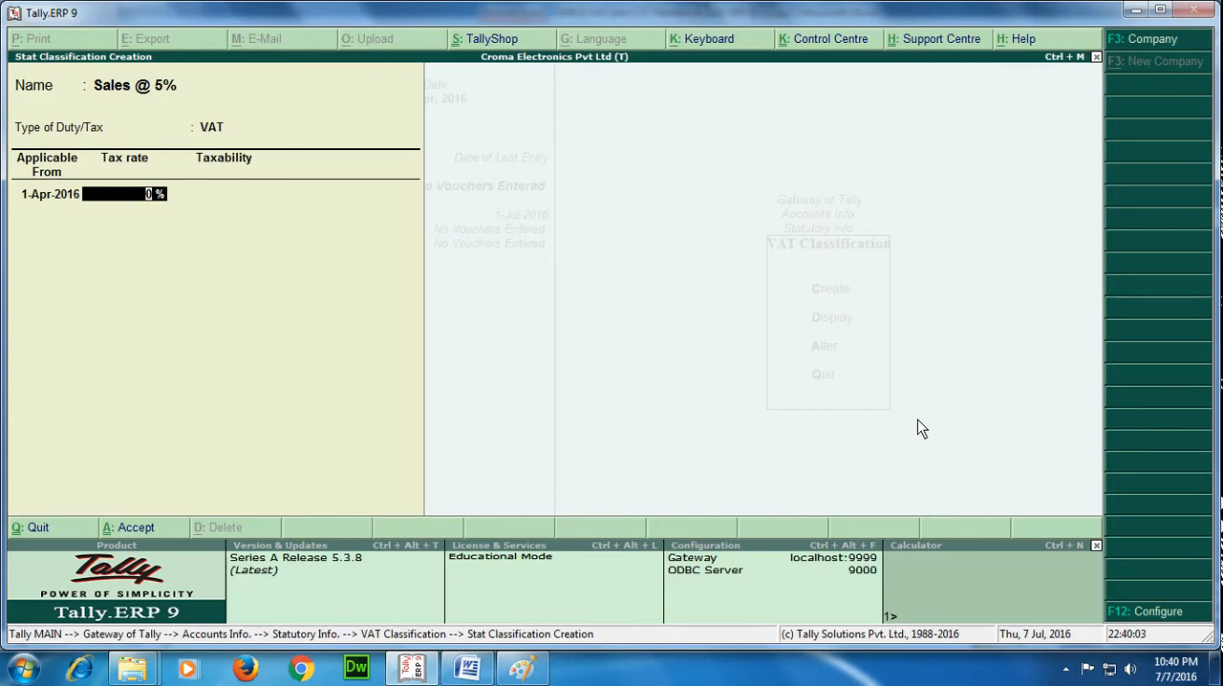
{"action": "type", "text": "5"}
{"action": "key", "text": "Return"}
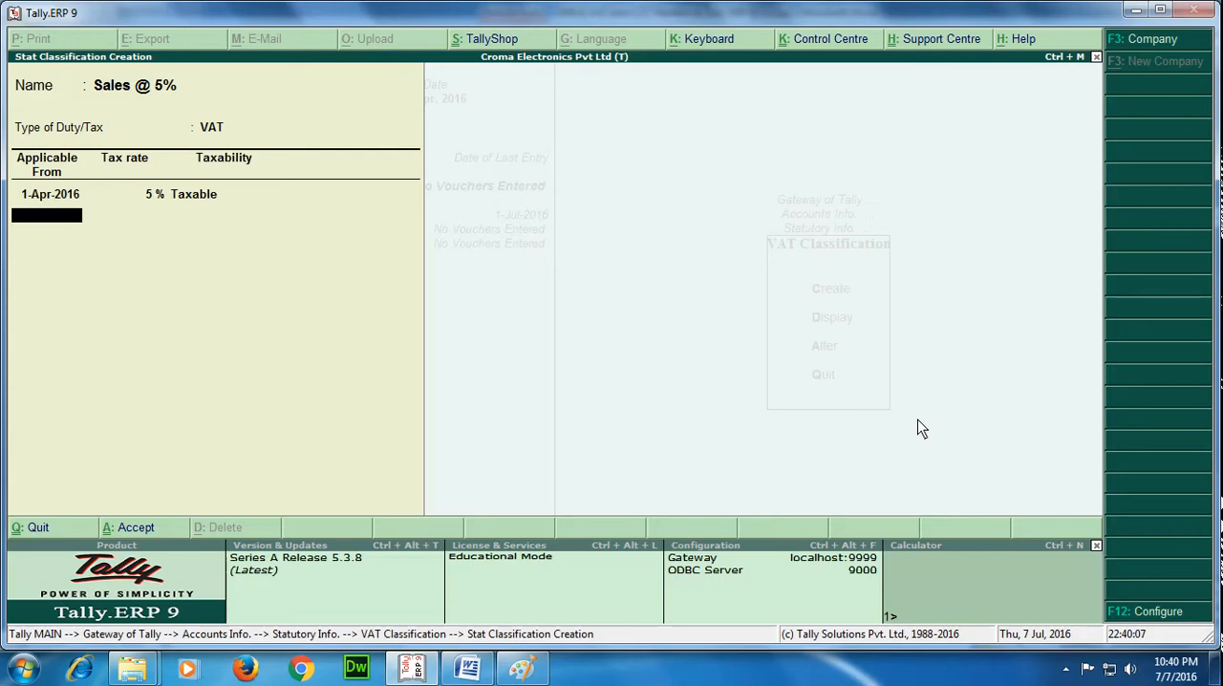
{"action": "key", "text": "Return"}
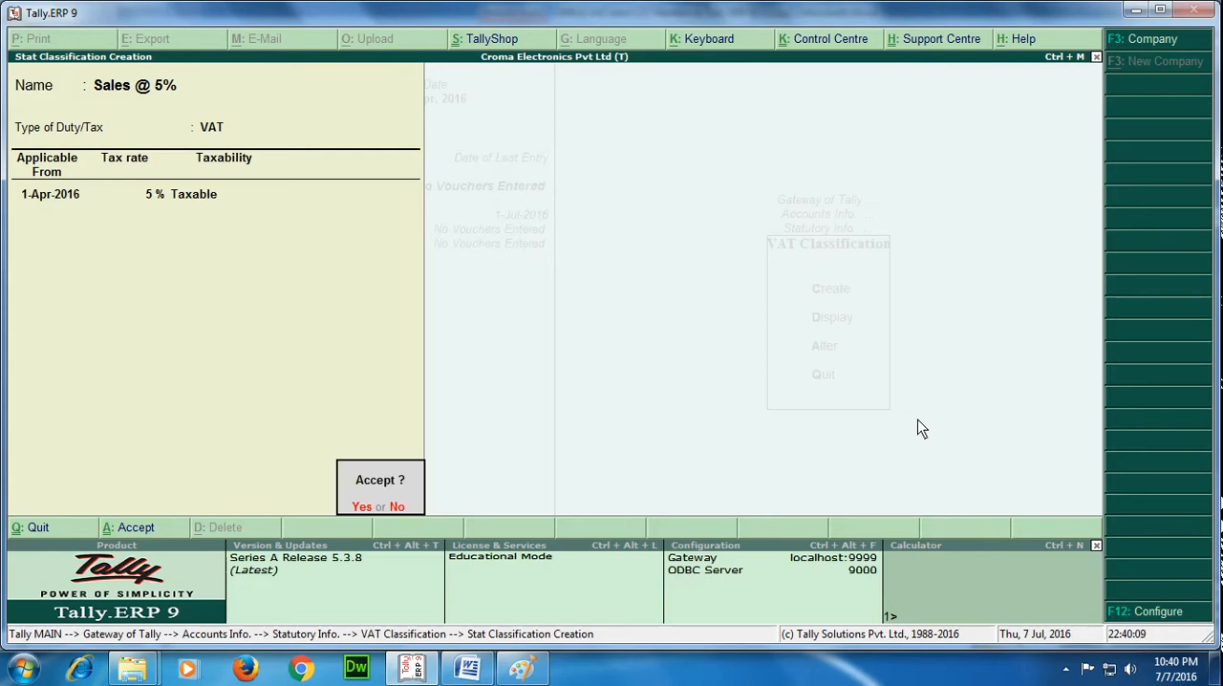
{"action": "key", "text": "Return"}
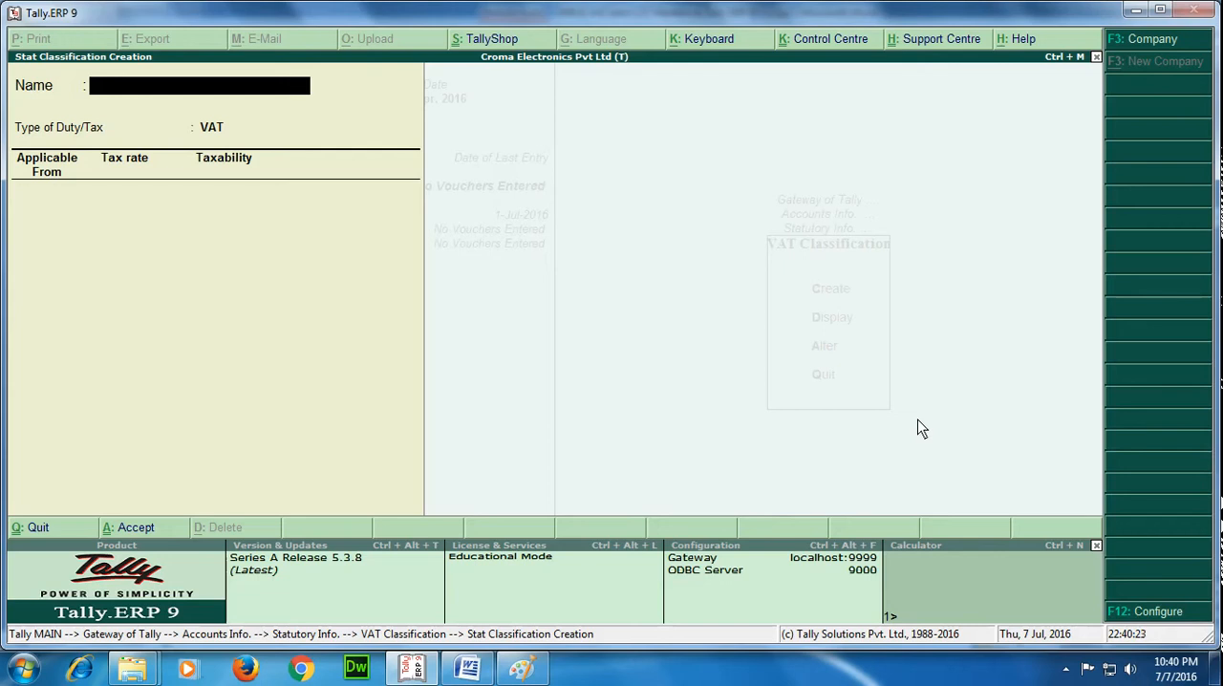
Name the new VAT classification Purchase @ 5%.
{"action": "type", "text": "Purchase @ 5%"}
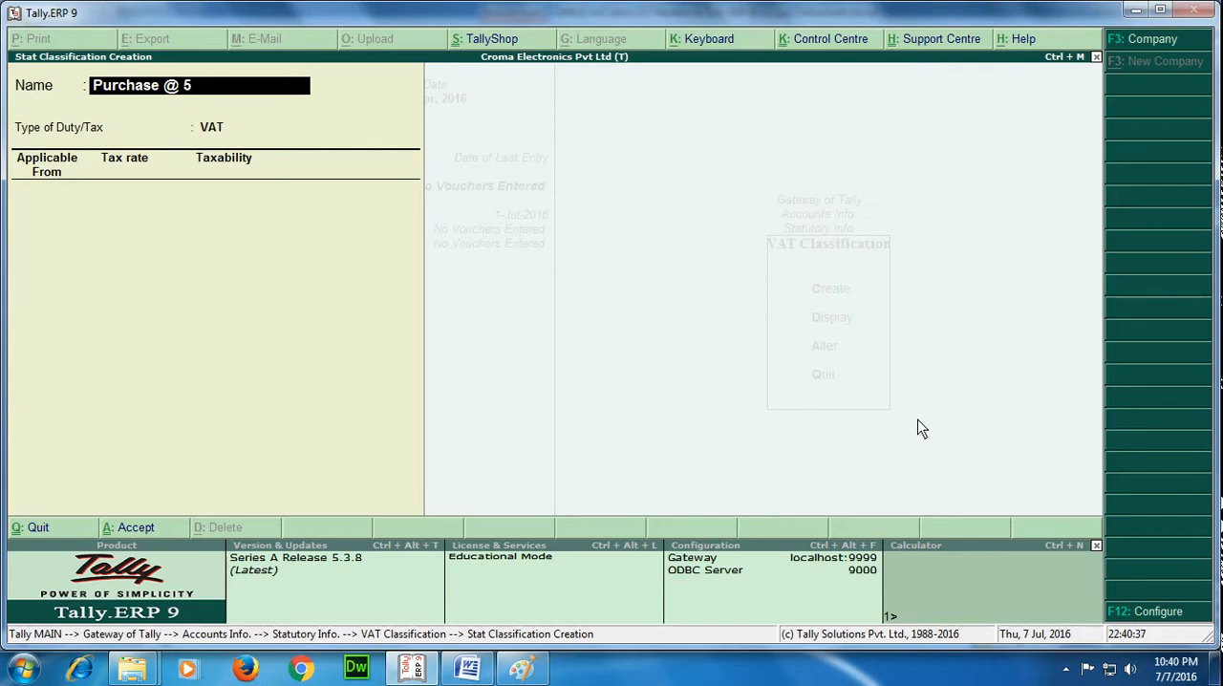
{"action": "key", "text": "Return"}
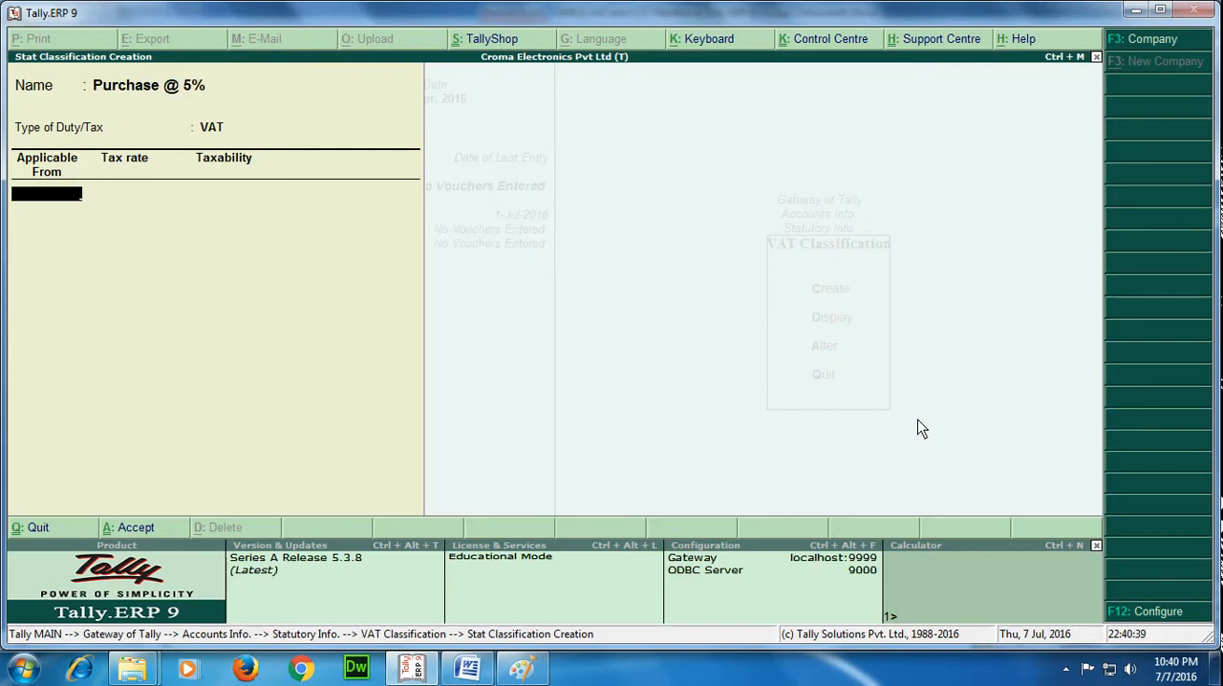
Make the Purchase @ 5% classification applicable from 1-Apr-2016 at a 5% taxable rate and save it.
{"action": "type", "text": "1/4/16"}
{"action": "key", "text": "Return"}
{"action": "type", "text": "6"}
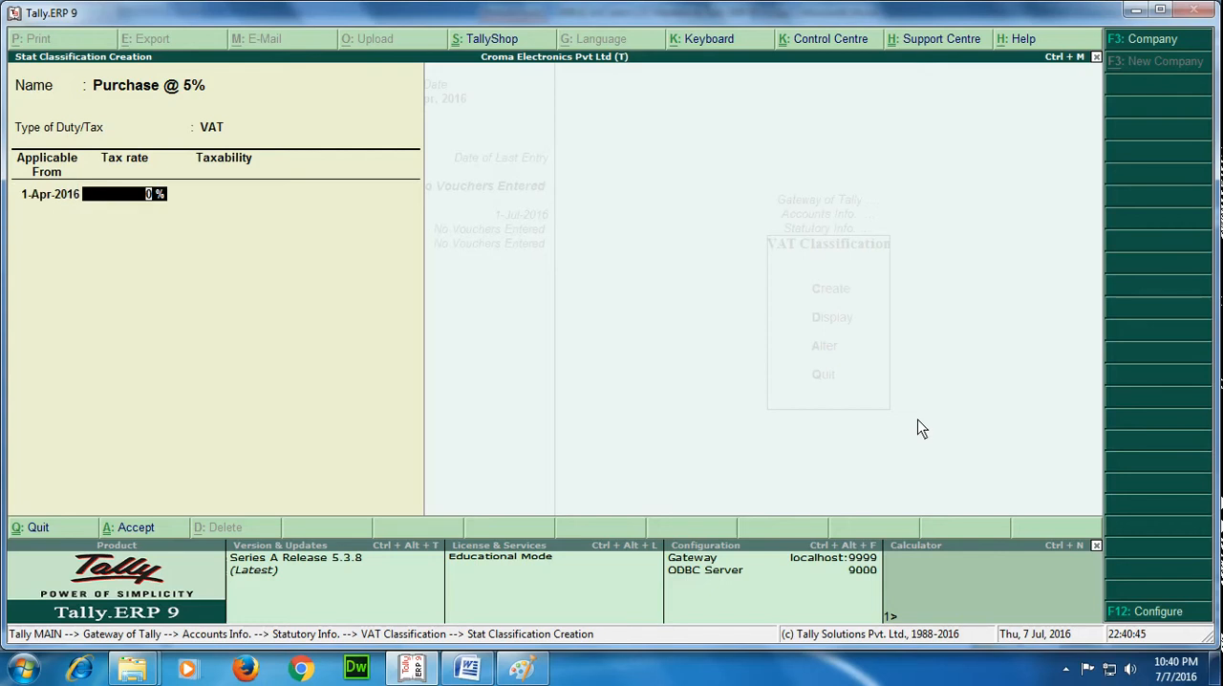
{"action": "key", "text": "BackSpace"}
{"action": "type", "text": "5"}
{"action": "key", "text": "Return"}
{"action": "key", "text": "Return"}
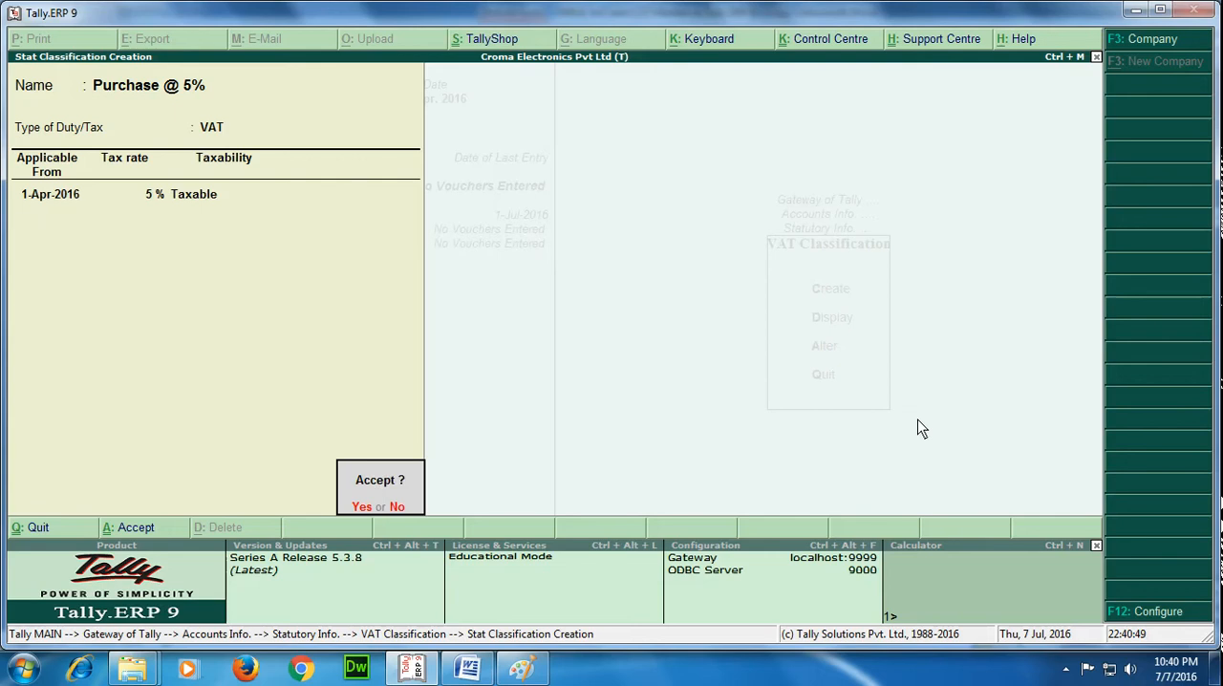
{"action": "key", "text": "y"}
{"action": "key", "text": "Escape"}
Display the list of VAT classifications to check the entries, and return to the accounts masters.
{"action": "key", "text": "Down"}
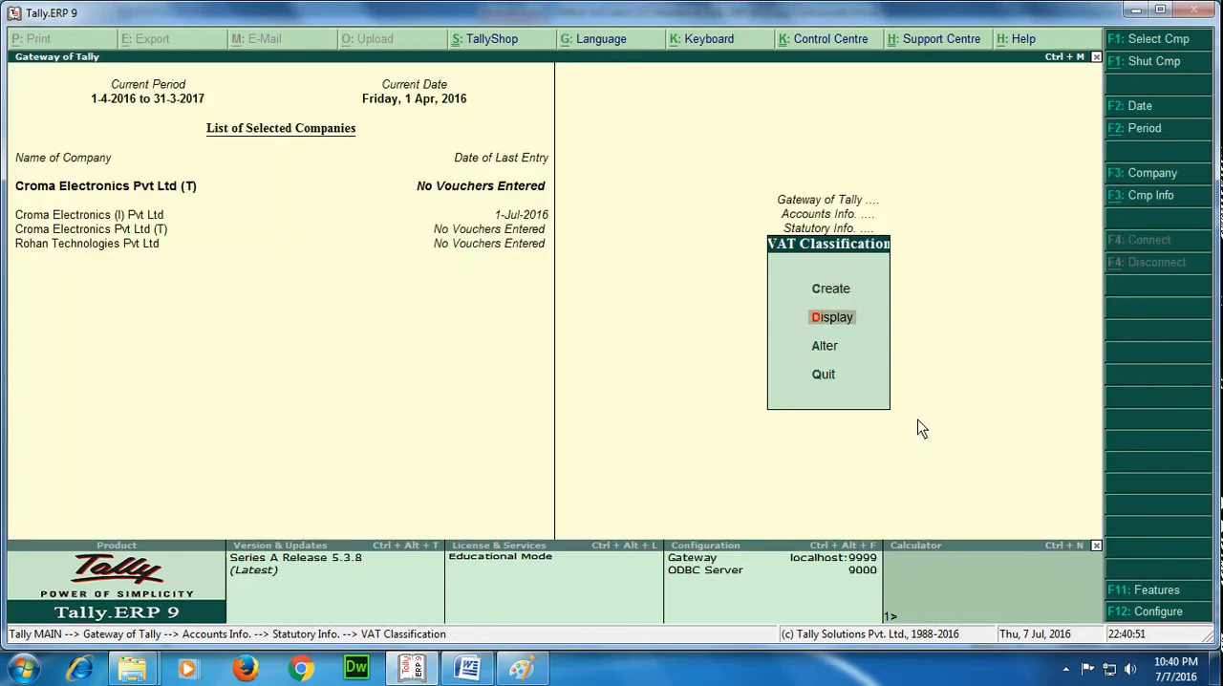
{"action": "key", "text": "Return"}
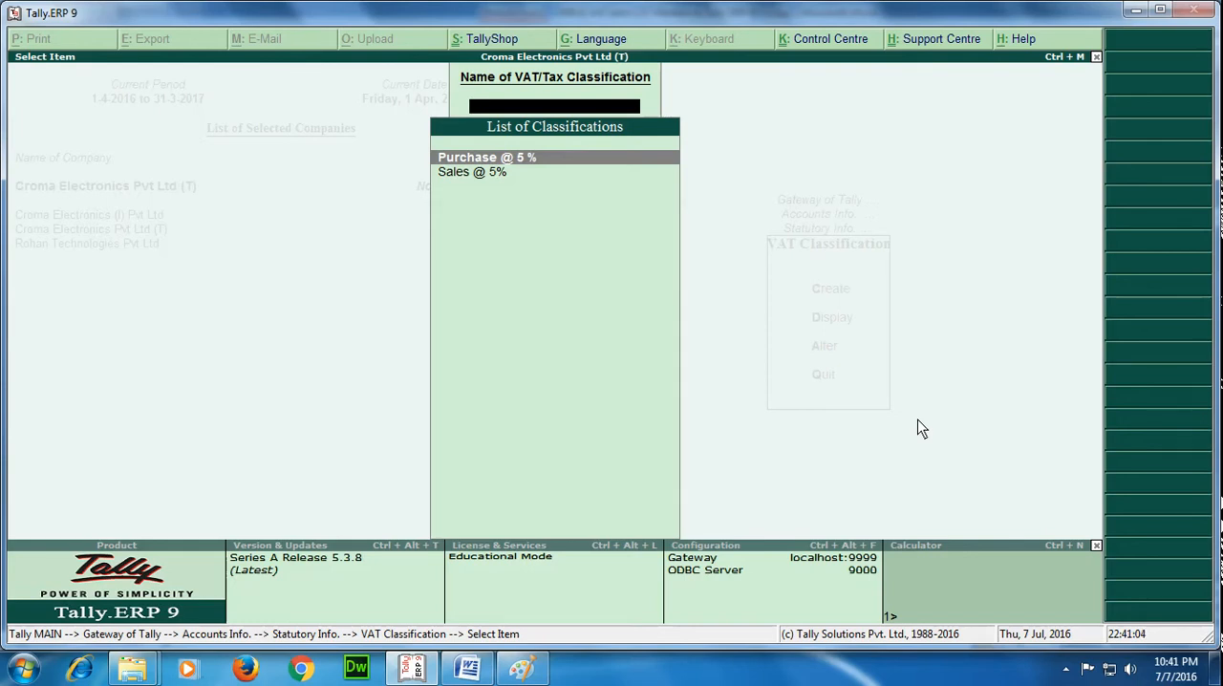
{"action": "key", "text": "Escape"}
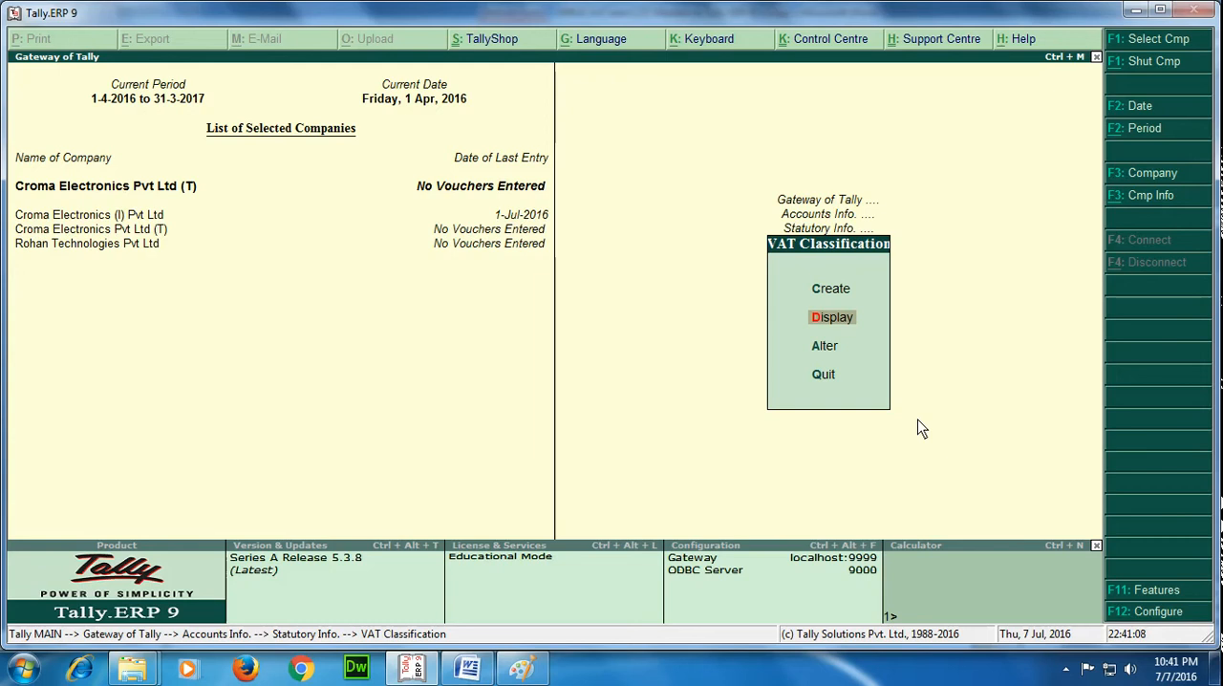
{"action": "key", "text": "Escape"}
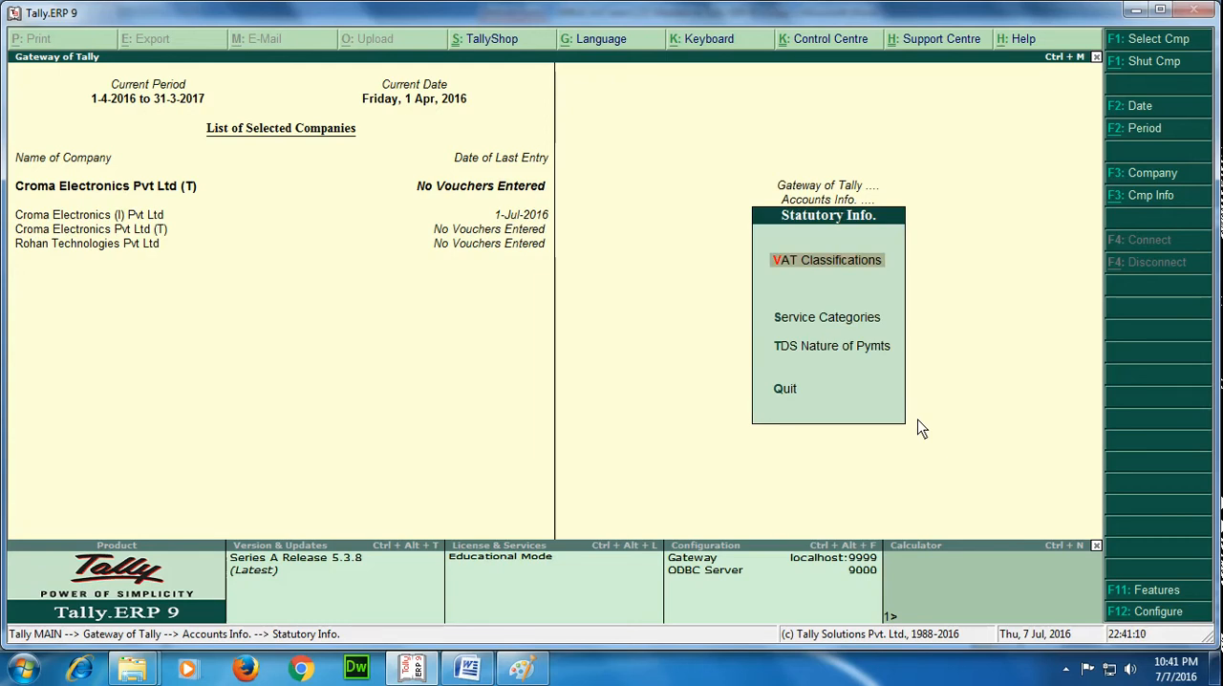
{"action": "key", "text": "Escape"}
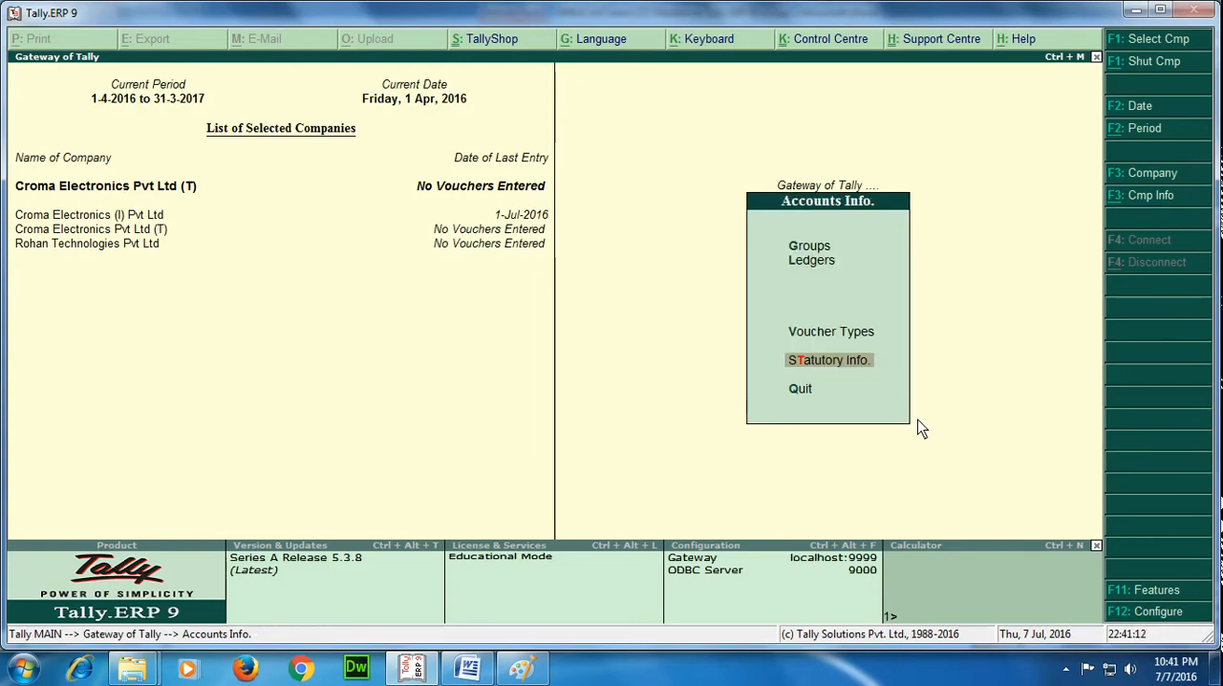
Switch to the Word notes and read the instructions for creating the sales ledger for VAT sales.
{"action": "left_click", "coordinate": [479, 672]}
{"action": "scroll", "coordinate": [589, 520], "scroll_direction": "down", "scroll_amount": 15}
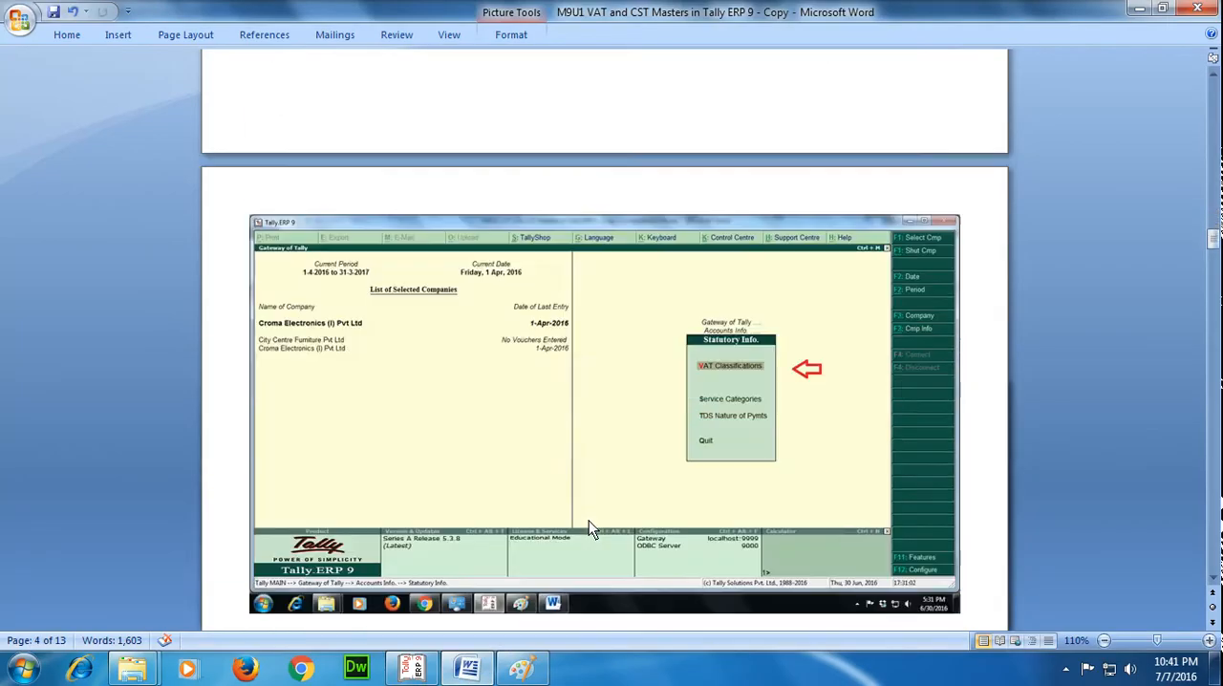
{"action": "scroll", "coordinate": [589, 520], "scroll_direction": "down", "scroll_amount": 9}
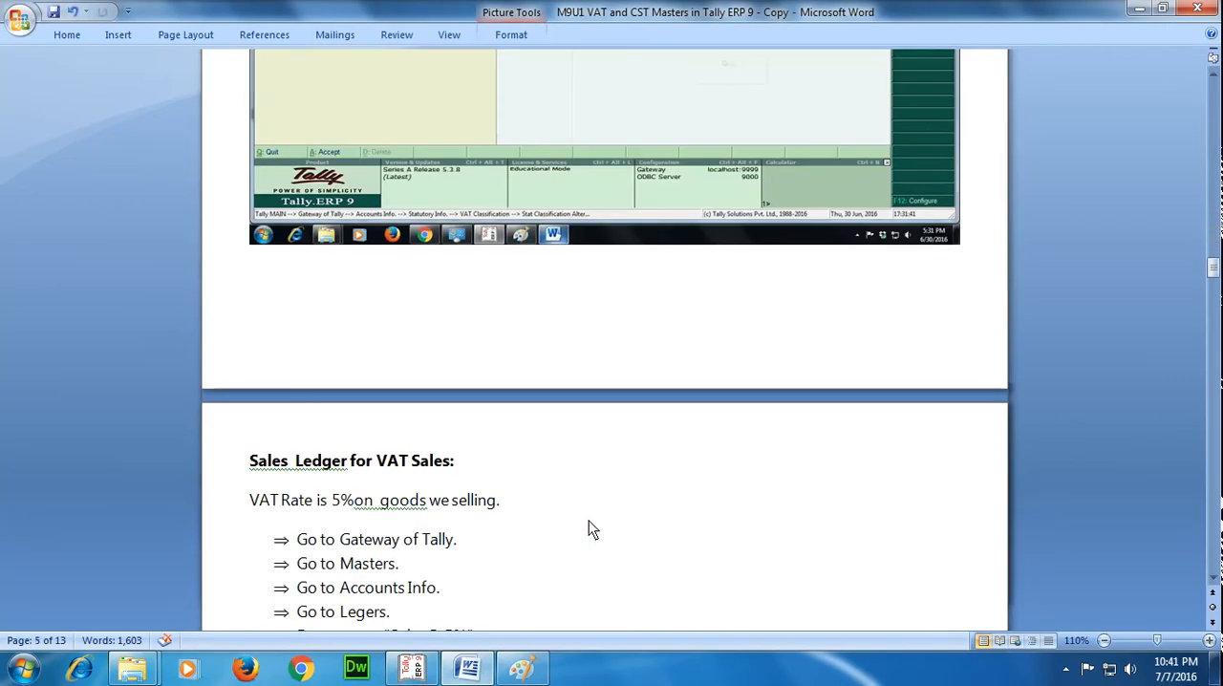
{"action": "scroll", "coordinate": [589, 519], "scroll_direction": "up", "scroll_amount": 2}
{"action": "scroll", "coordinate": [588, 519], "scroll_direction": "down", "scroll_amount": 3}
{"action": "scroll", "coordinate": [588, 520], "scroll_direction": "up", "scroll_amount": 2}
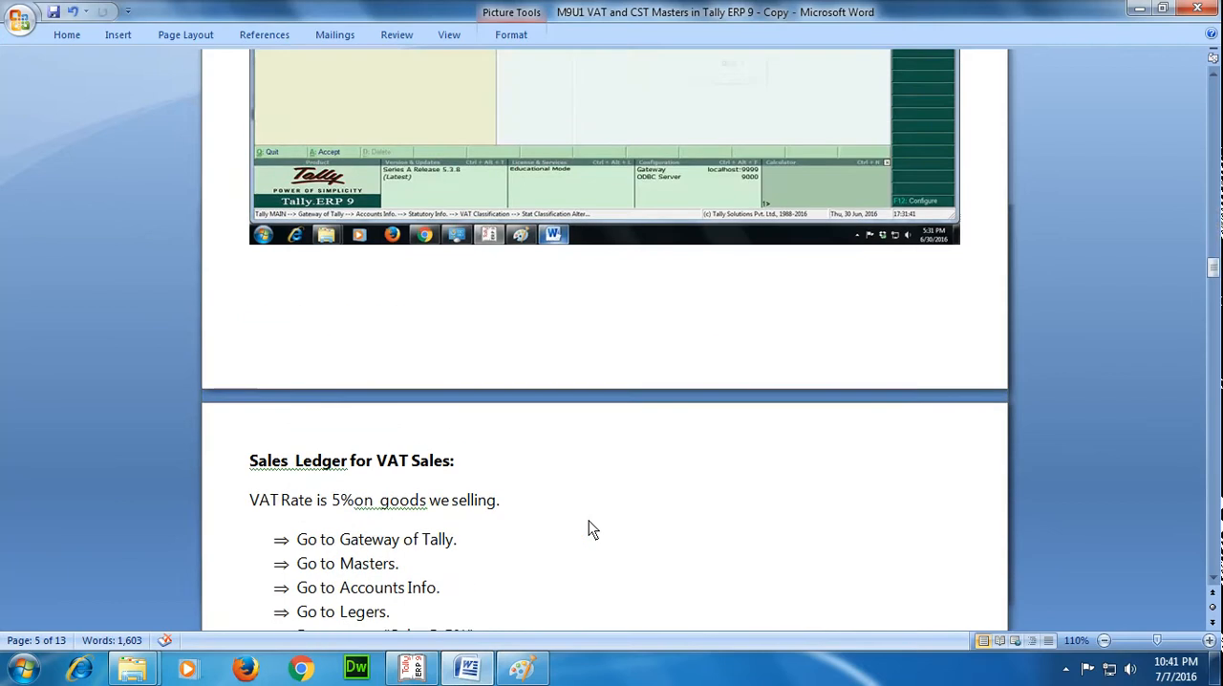
{"action": "scroll", "coordinate": [588, 519], "scroll_direction": "down", "scroll_amount": 3}
{"action": "scroll", "coordinate": [589, 523], "scroll_direction": "down", "scroll_amount": 4}
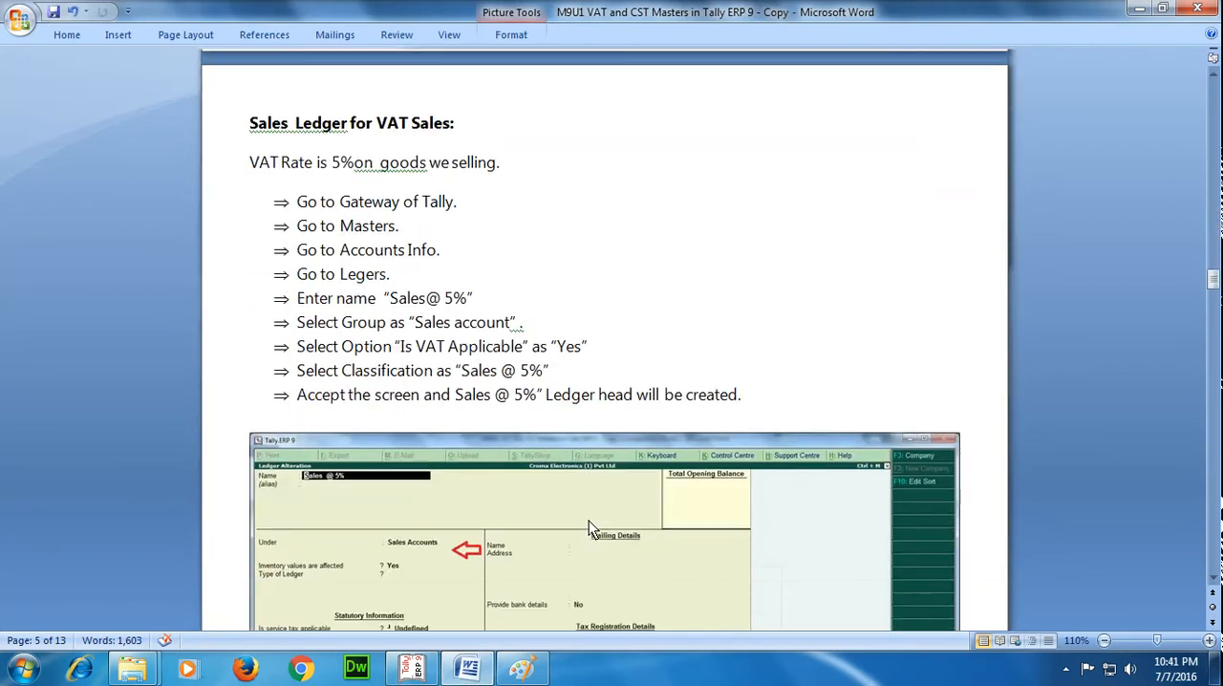
Switch back to Tally.ERP 9 and start creating a single ledger from the accounts masters.
{"action": "key", "text": "alt+Tab"}
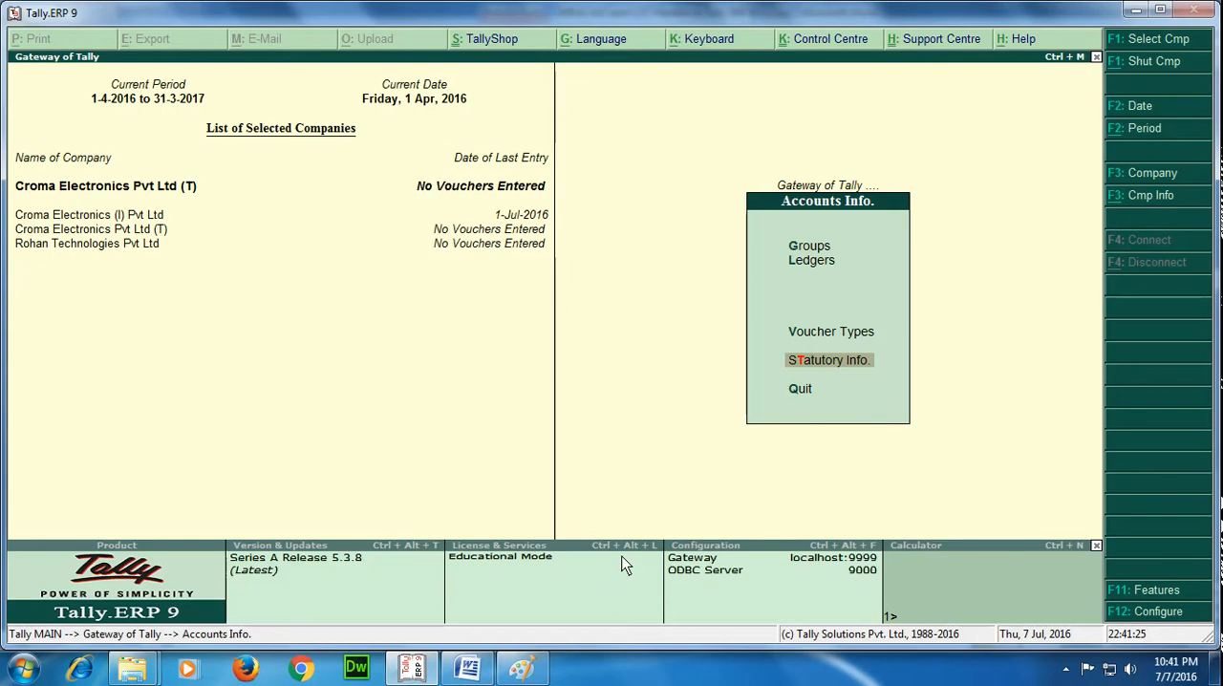
{"action": "key", "text": "Escape"}
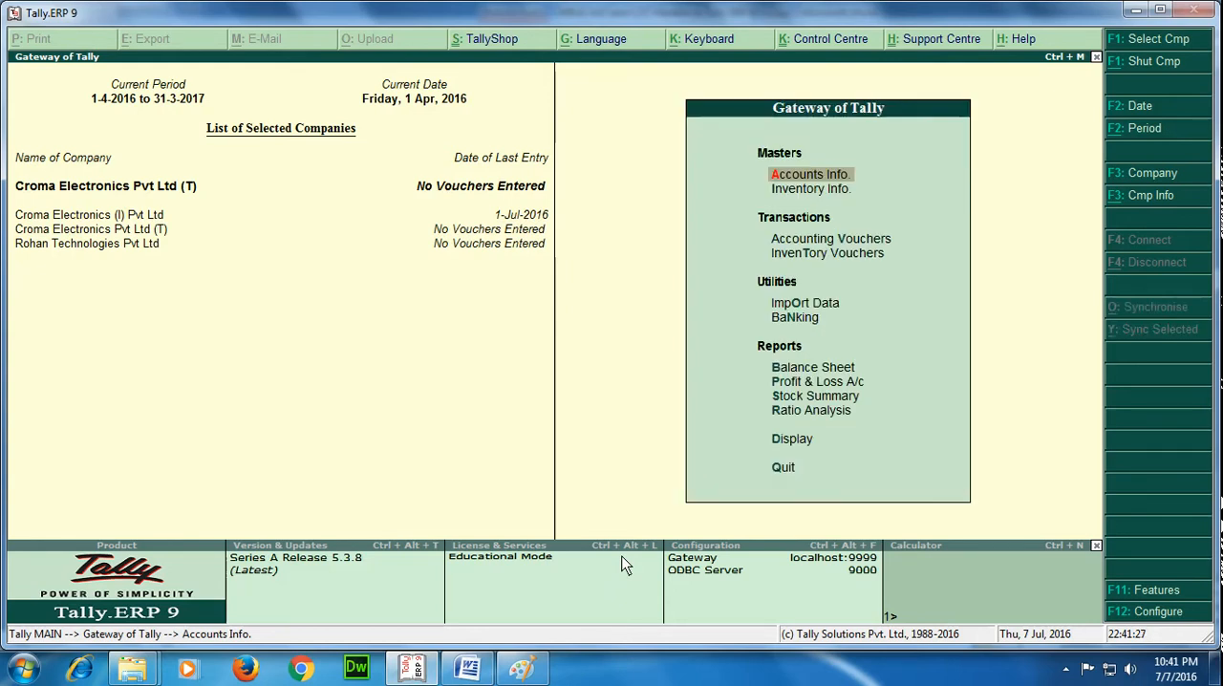
{"action": "key", "text": "Return"}
{"action": "key", "text": "Down"}
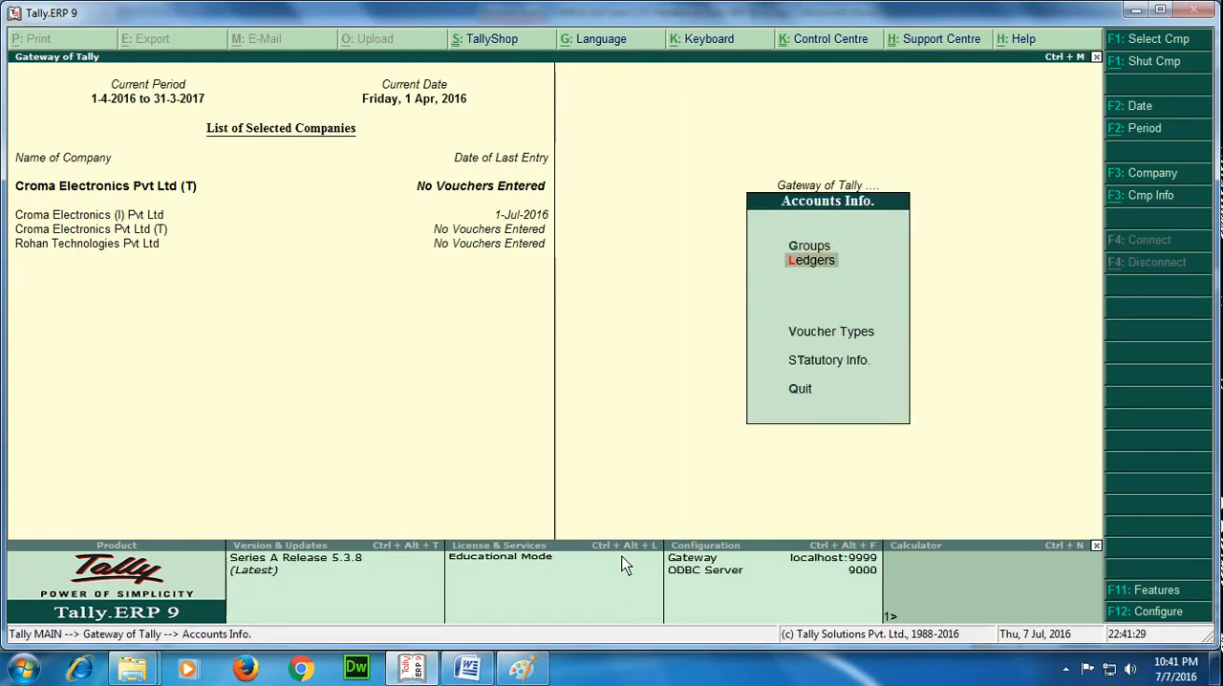
{"action": "key", "text": "Return"}
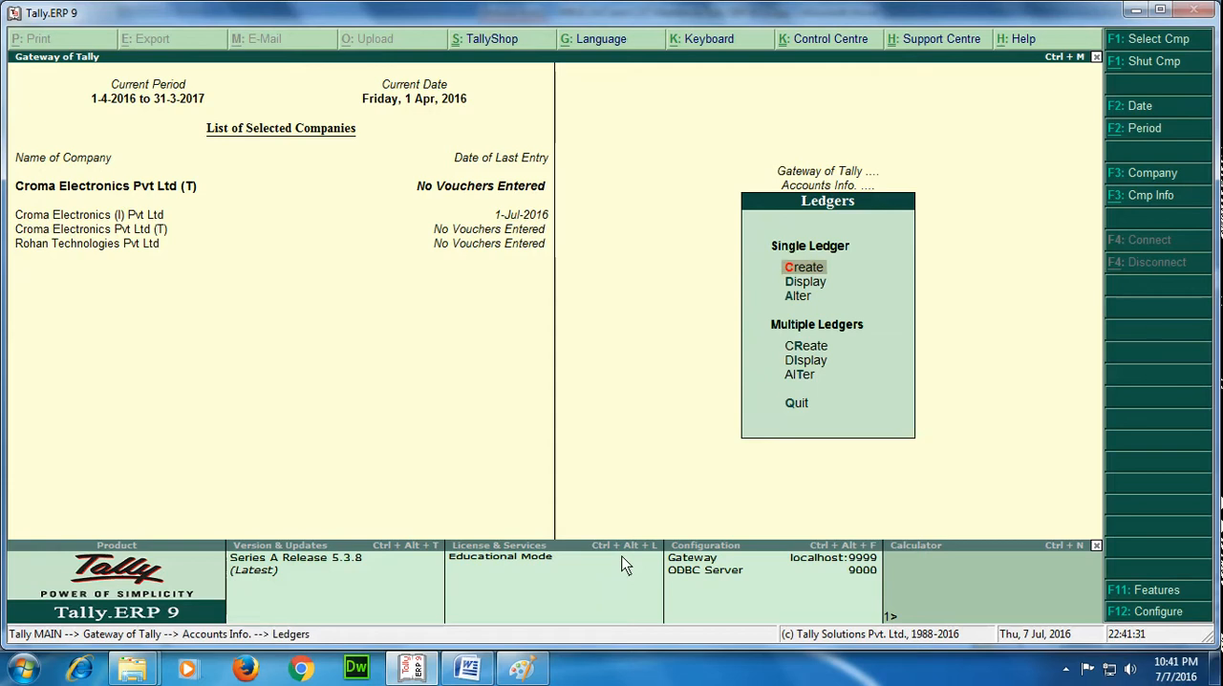
{"action": "key", "text": "Return"}
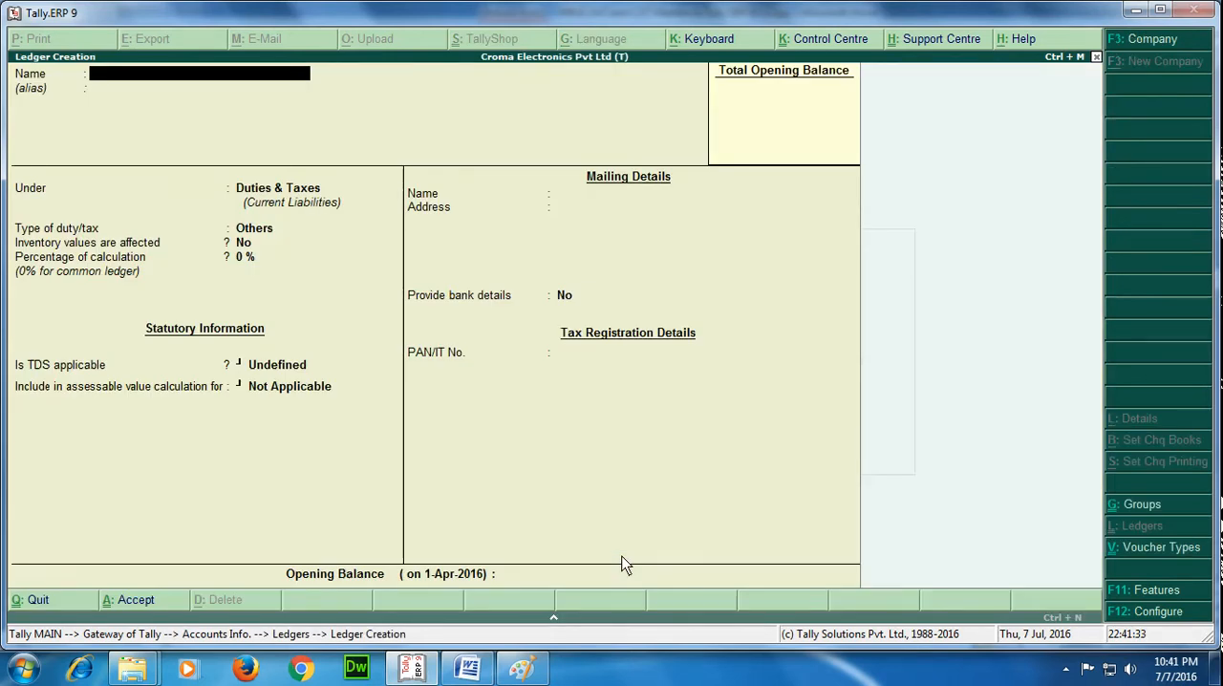
Name the ledger Sales @ 5% and place it under the Sales Accounts group.
{"action": "type", "text": "Sales @"}
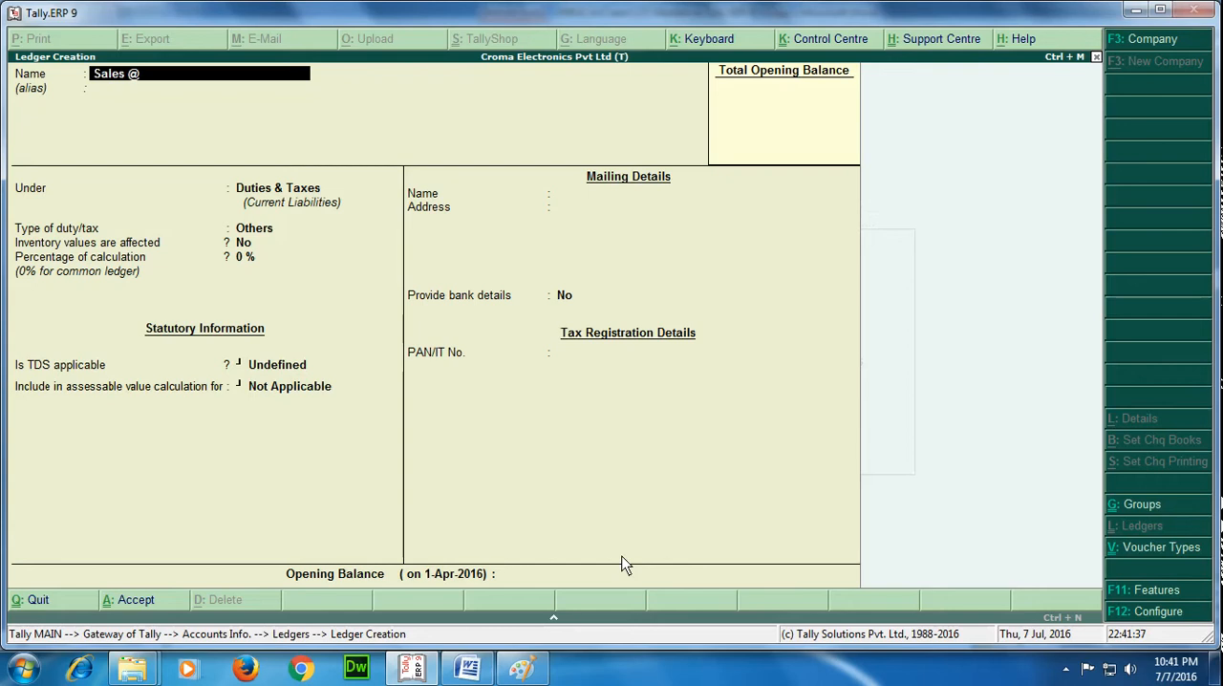
{"action": "type", "text": " 5%"}
{"action": "key", "text": "Return"}
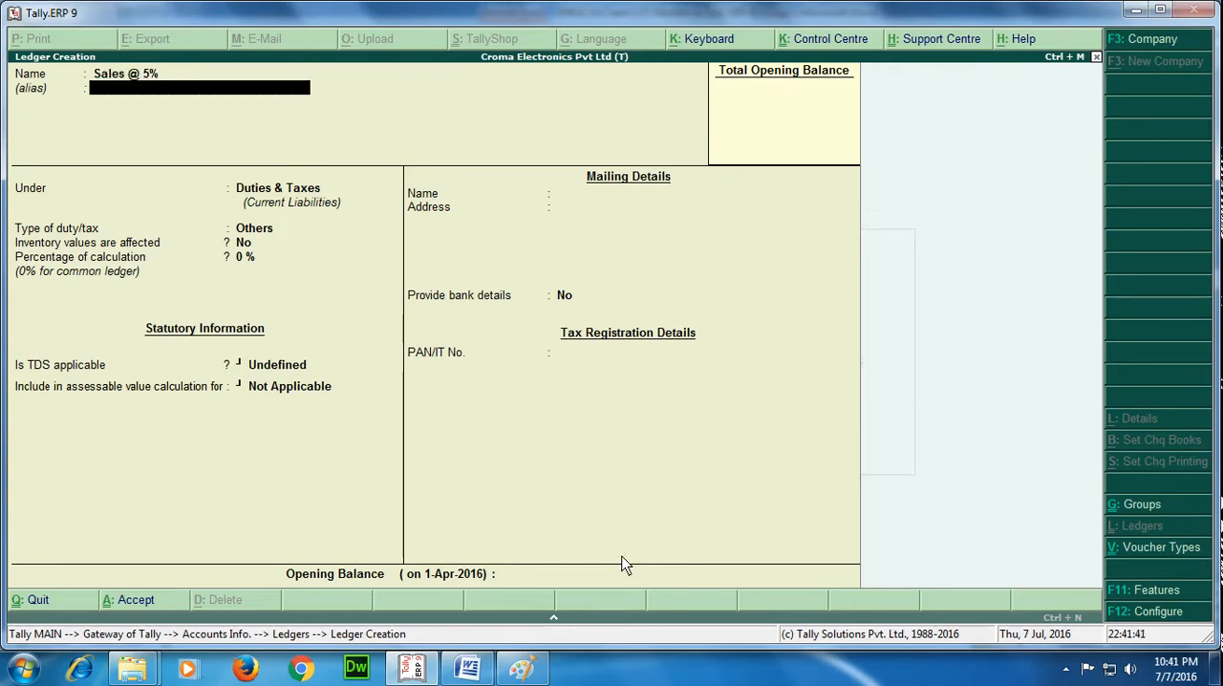
{"action": "key", "text": "Return"}
{"action": "type", "text": "Sa"}
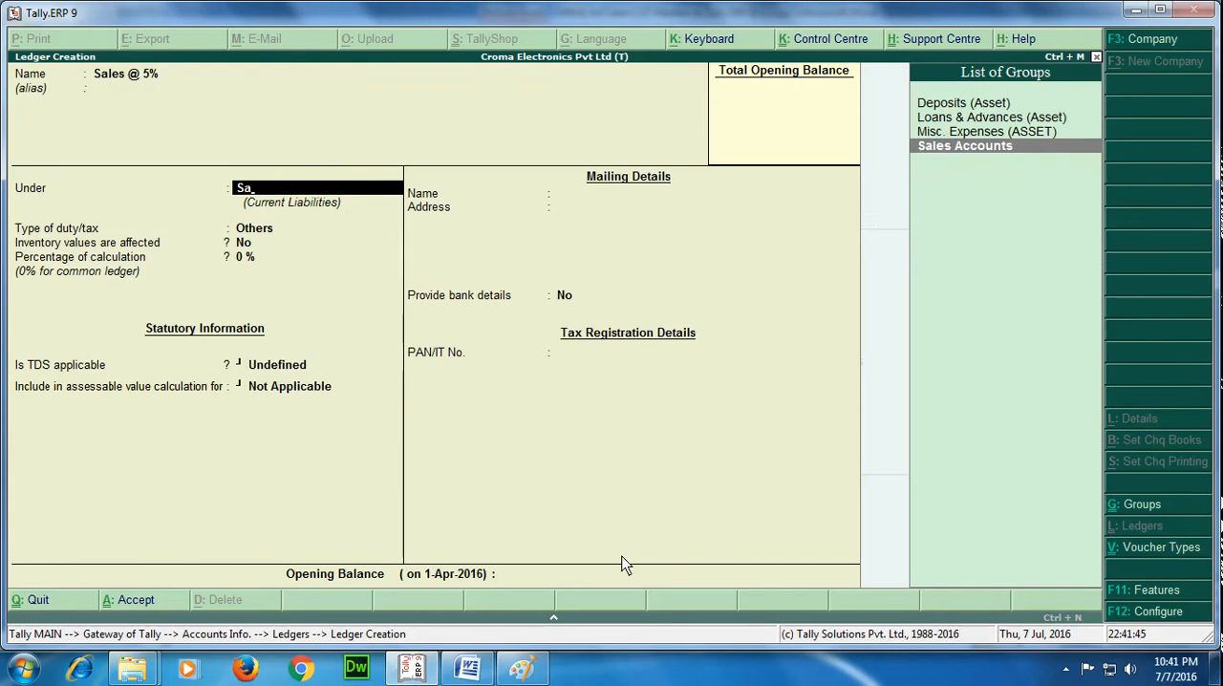
{"action": "key", "text": "Return"}
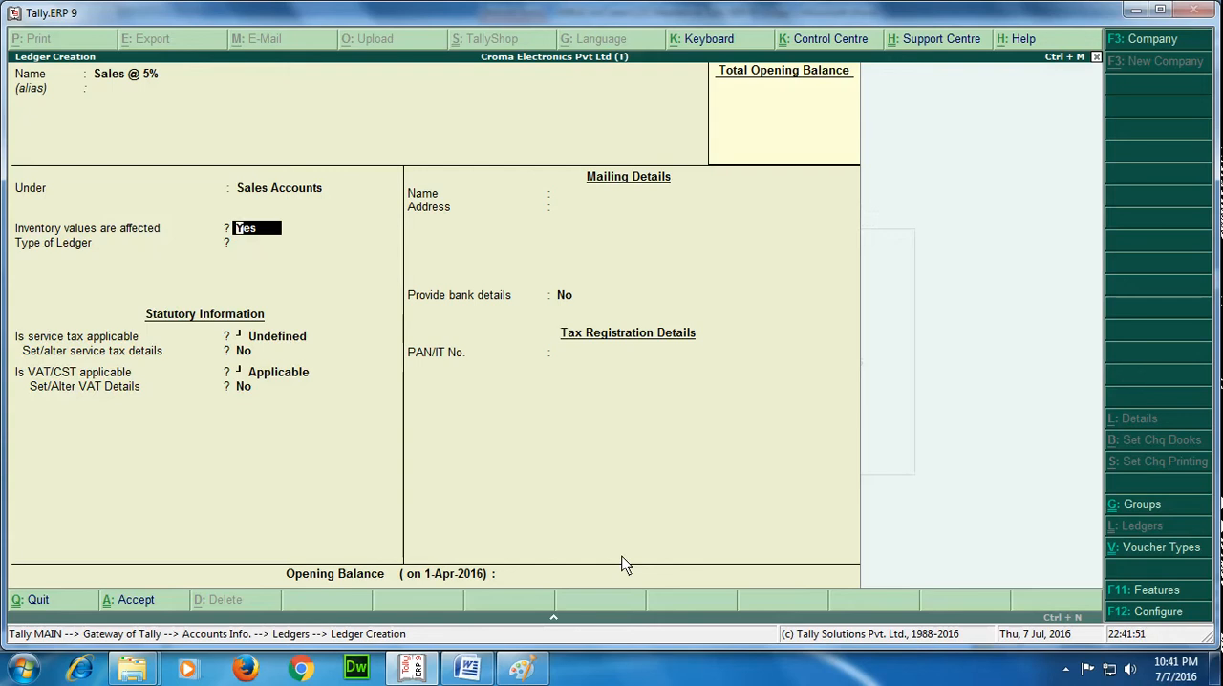
Keep inventory values affected, ledger type Not Applicable and VAT/CST Applicable, and choose Yes for setting the VAT details.
{"action": "key", "text": "Return"}
{"action": "key", "text": "Return"}
{"action": "key", "text": "Return"}
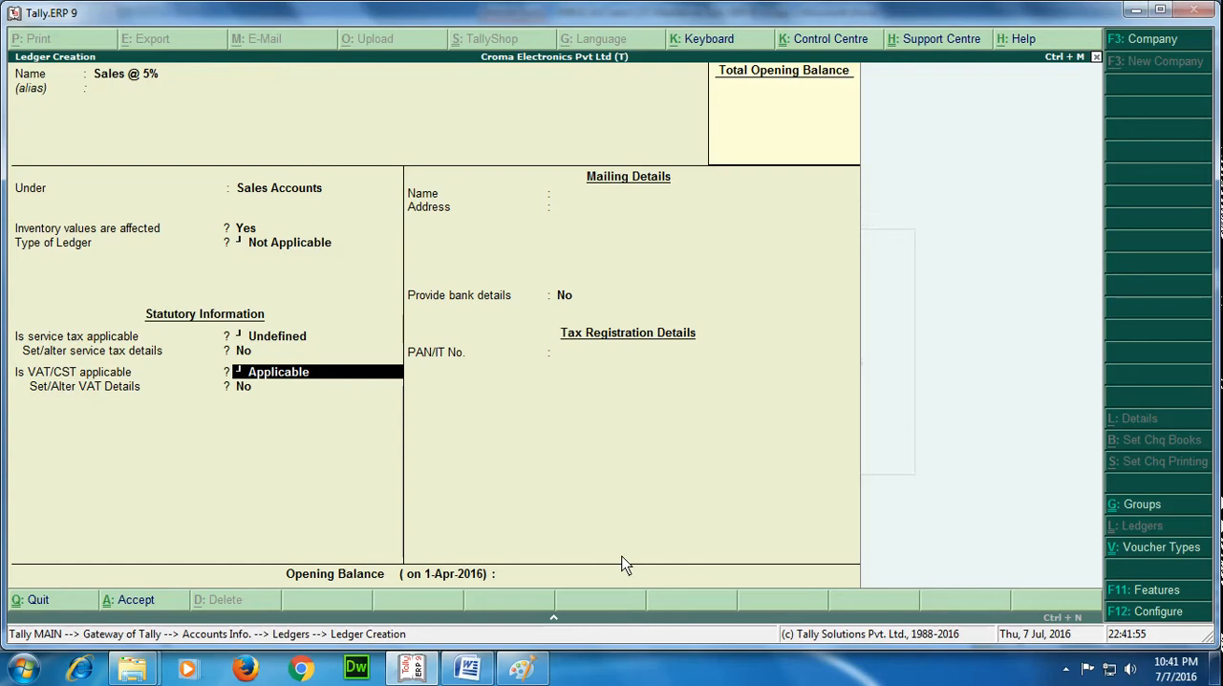
{"action": "key", "text": "Return"}
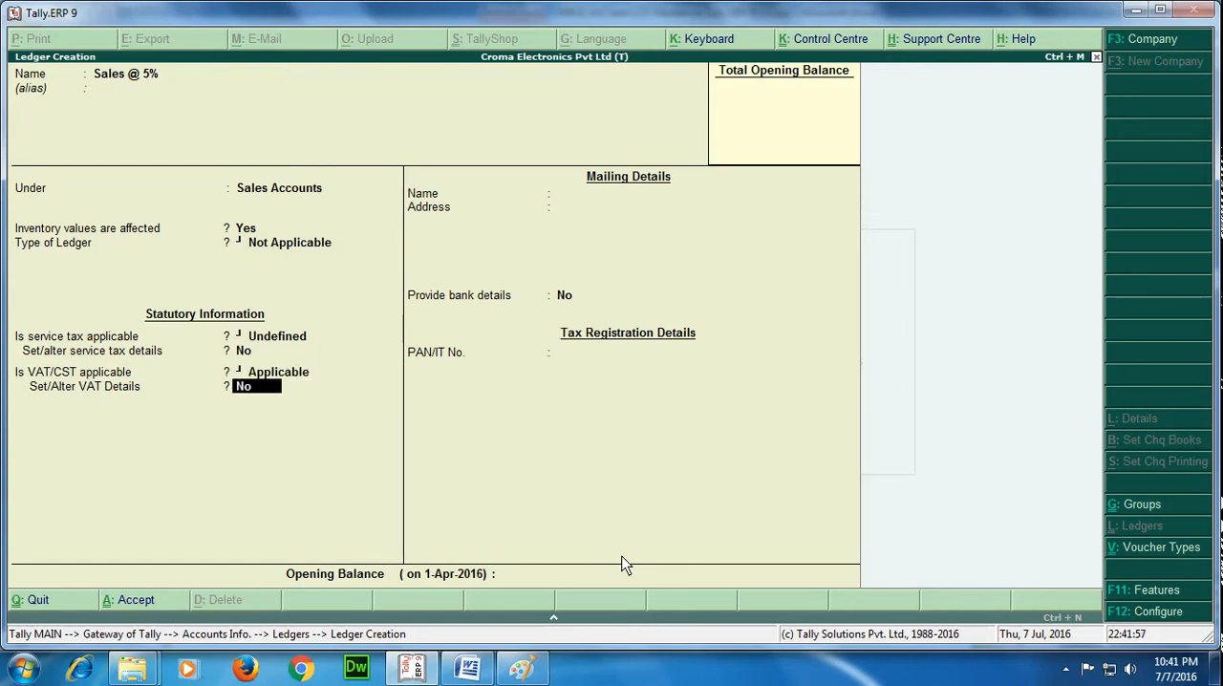
{"action": "type", "text": "y"}
{"action": "key", "text": "Return"}
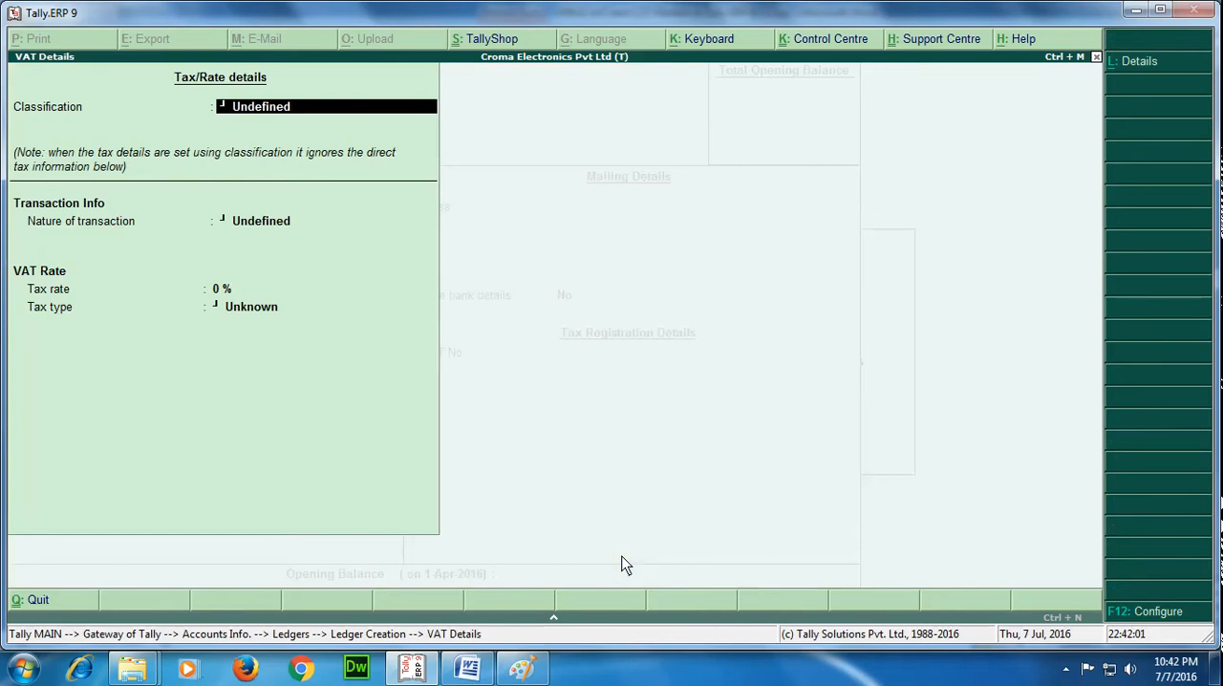
Assign the Sales @ 5% classification in the ledger's VAT details.
{"action": "key", "text": "Delete"}
{"action": "key", "text": "Delete"}
{"action": "key", "text": "Delete"}
{"action": "key", "text": "Delete"}
{"action": "key", "text": "Delete"}
{"action": "key", "text": "Delete"}
{"action": "key", "text": "Delete"}
{"action": "key", "text": "Delete"}
{"action": "key", "text": "Delete"}
{"action": "key", "text": "Delete"}
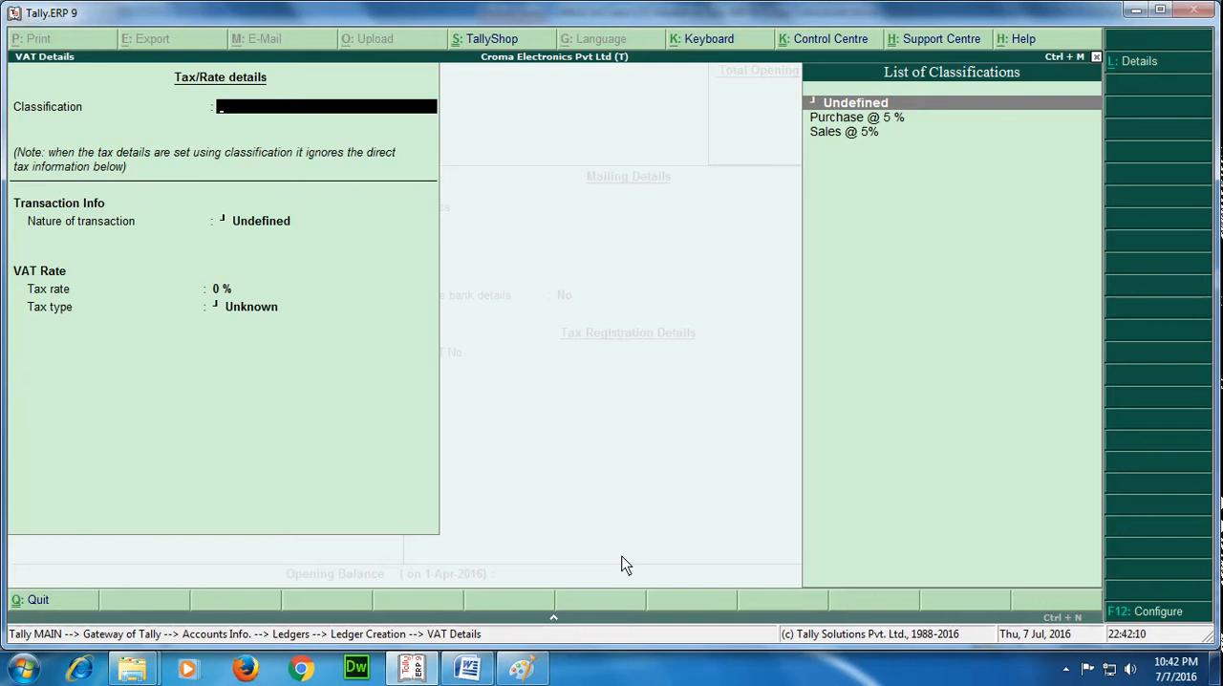
{"action": "key", "text": "Down"}
{"action": "key", "text": "Down"}
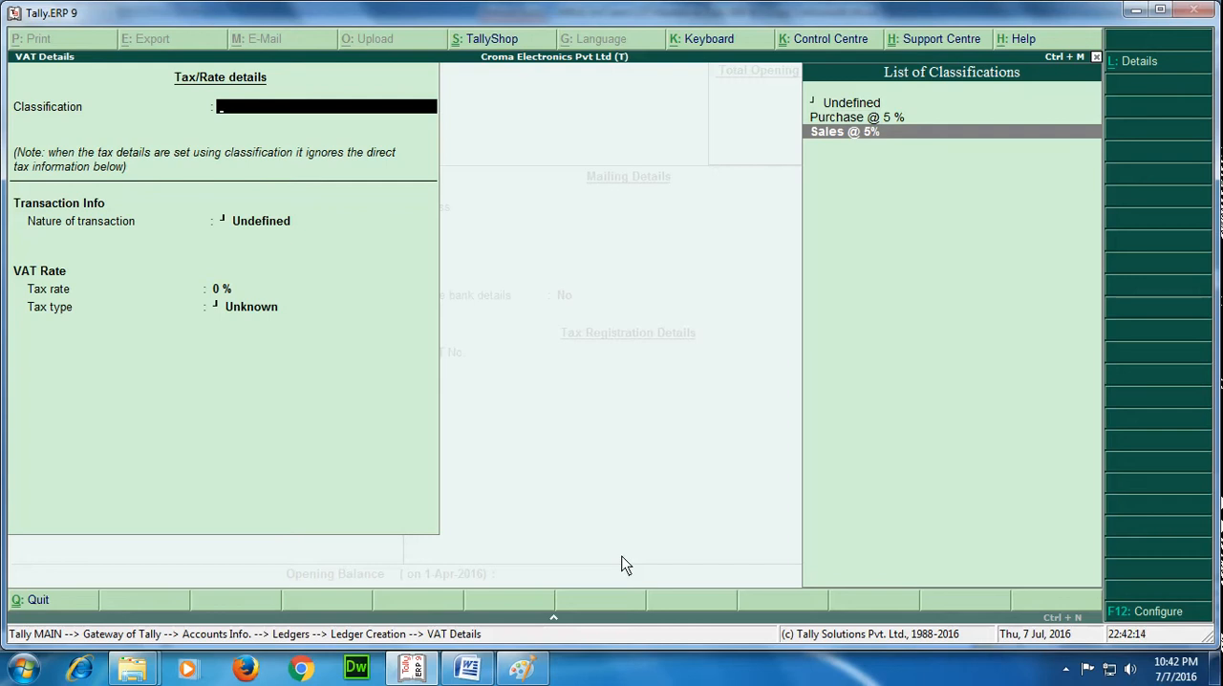
{"action": "key", "text": "Return"}
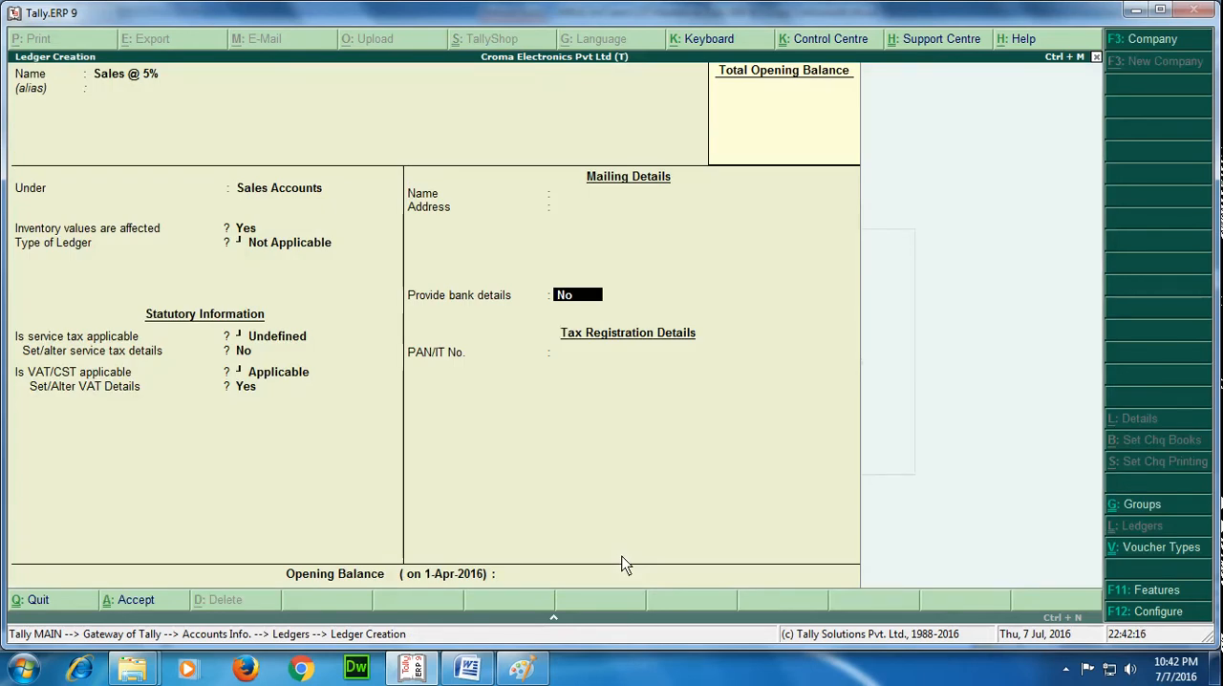
Save the Sales @ 5% ledger without bank details or an opening balance, and leave ledger creation.
{"action": "key", "text": "Return"}
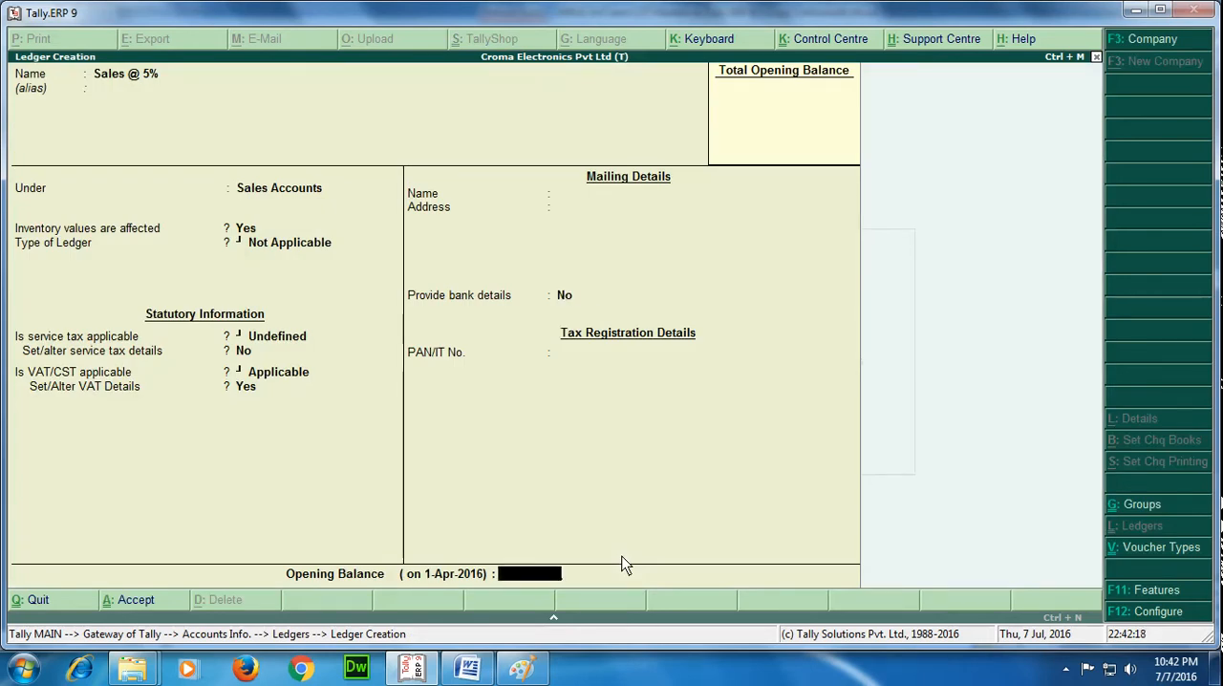
{"action": "key", "text": "Return"}
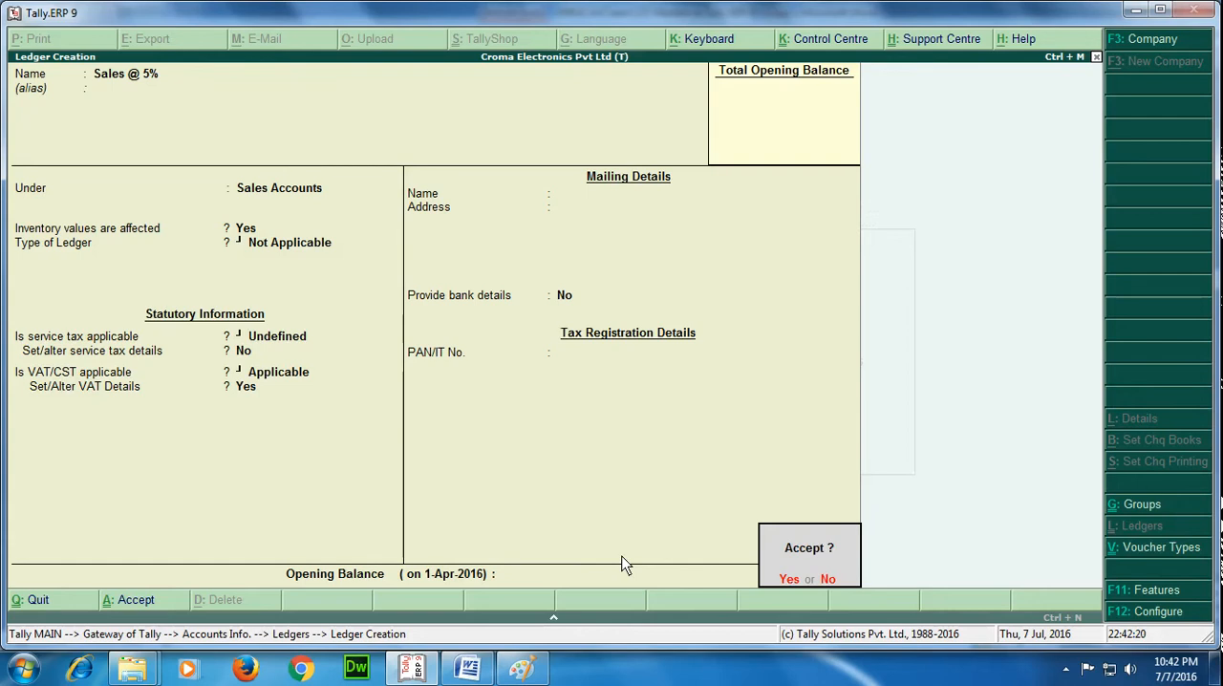
{"action": "key", "text": "Return"}
{"action": "key", "text": "Escape"}
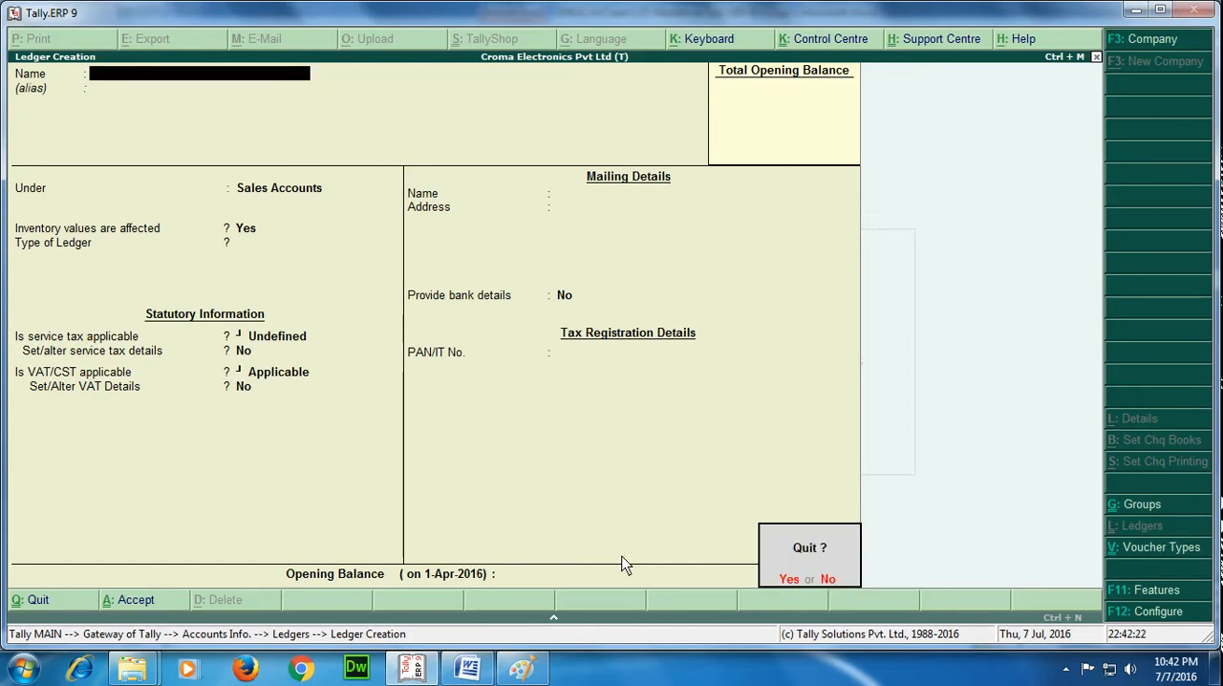
{"action": "key", "text": "y"}
Display the saved Sales @ 5% ledger to review its details, and return to the ledger options.
{"action": "key", "text": "Return"}
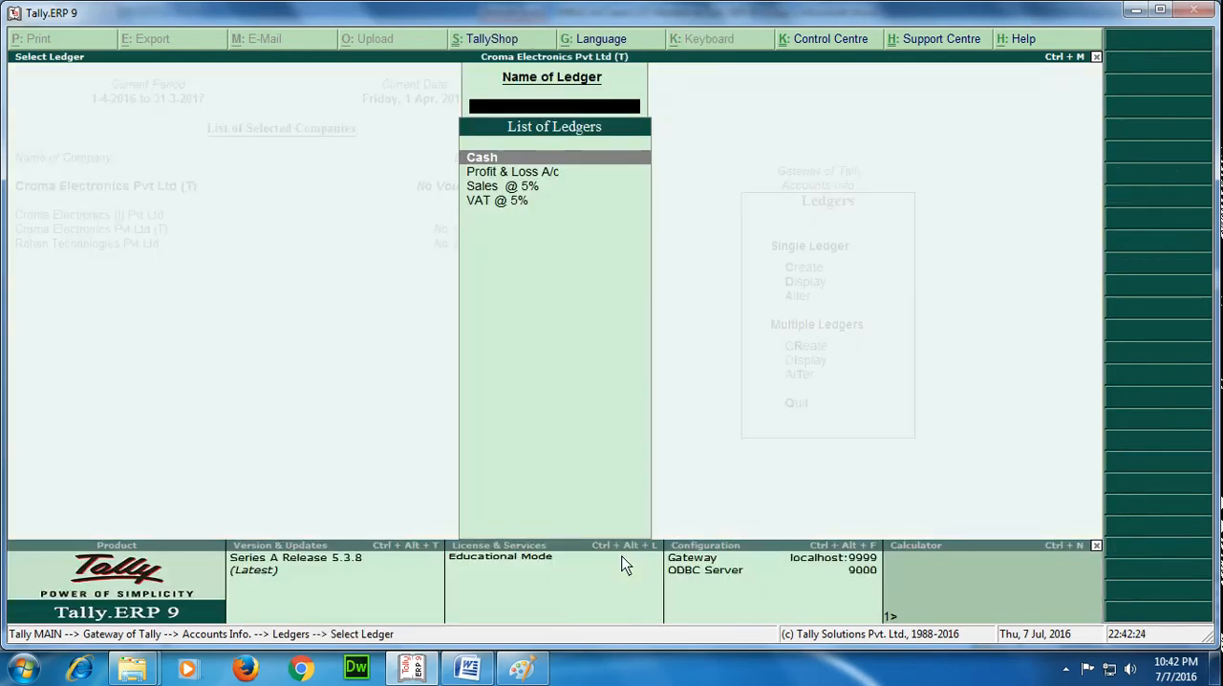
{"action": "key", "text": "Down"}
{"action": "key", "text": "Down"}
{"action": "key", "text": "Return"}
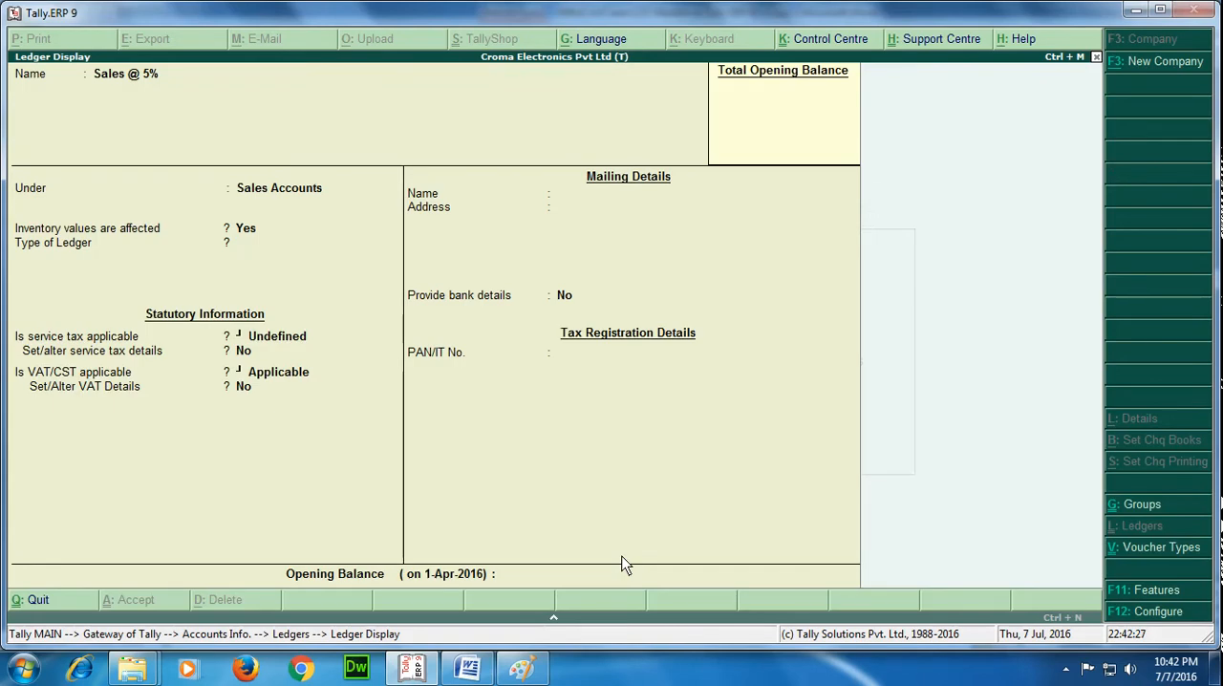
{"action": "key", "text": "Escape"}
{"action": "key", "text": "Escape"}
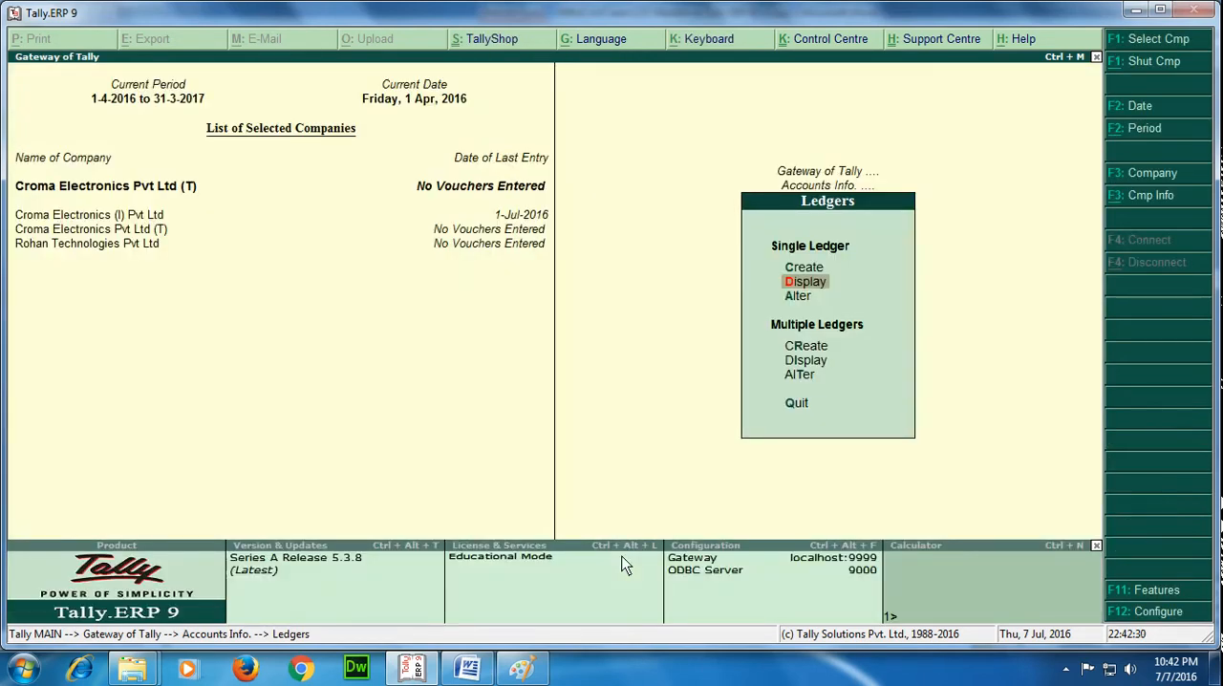
Start a new single ledger named Purchase @ 5% and place it under Purchase Accounts.
{"action": "key", "text": "Up"}
{"action": "key", "text": "Return"}
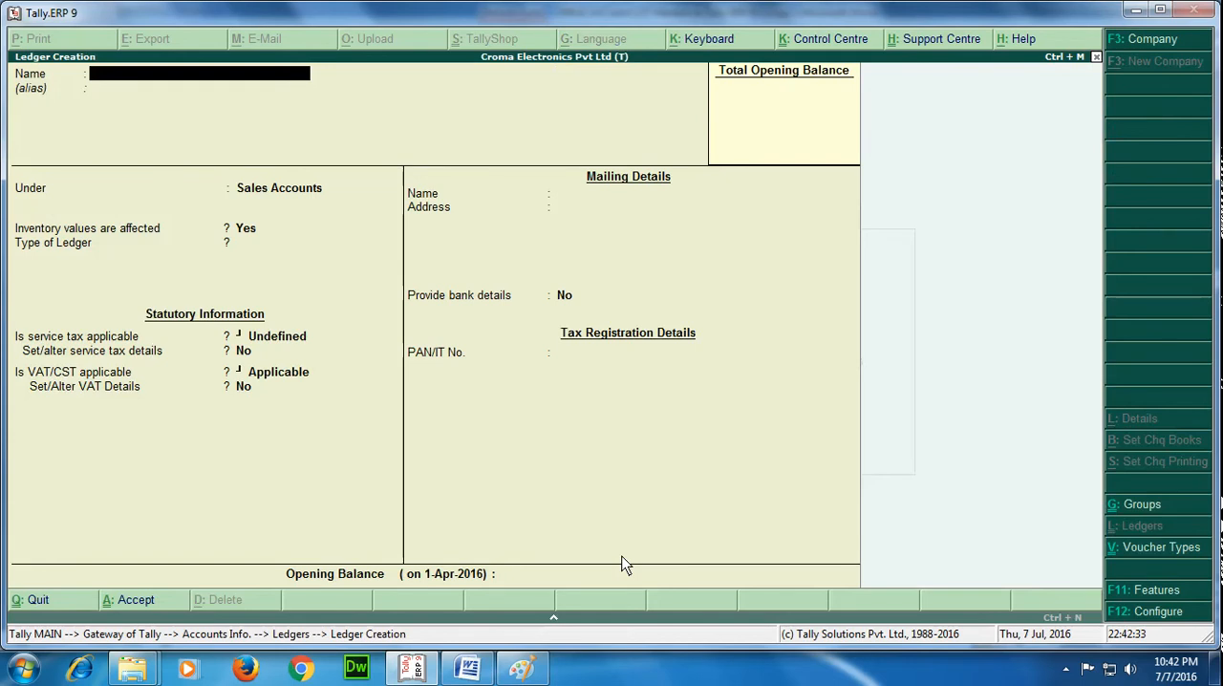
{"action": "type", "text": "Purchase @ 5%"}
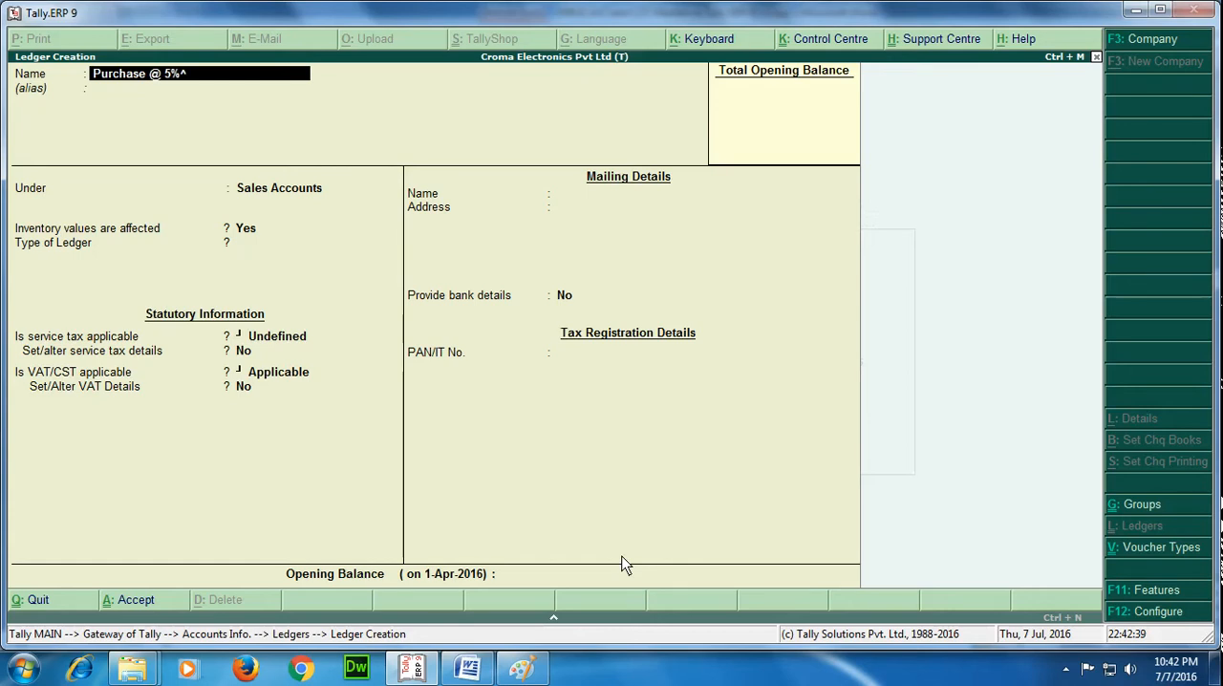
{"action": "key", "text": "Return"}
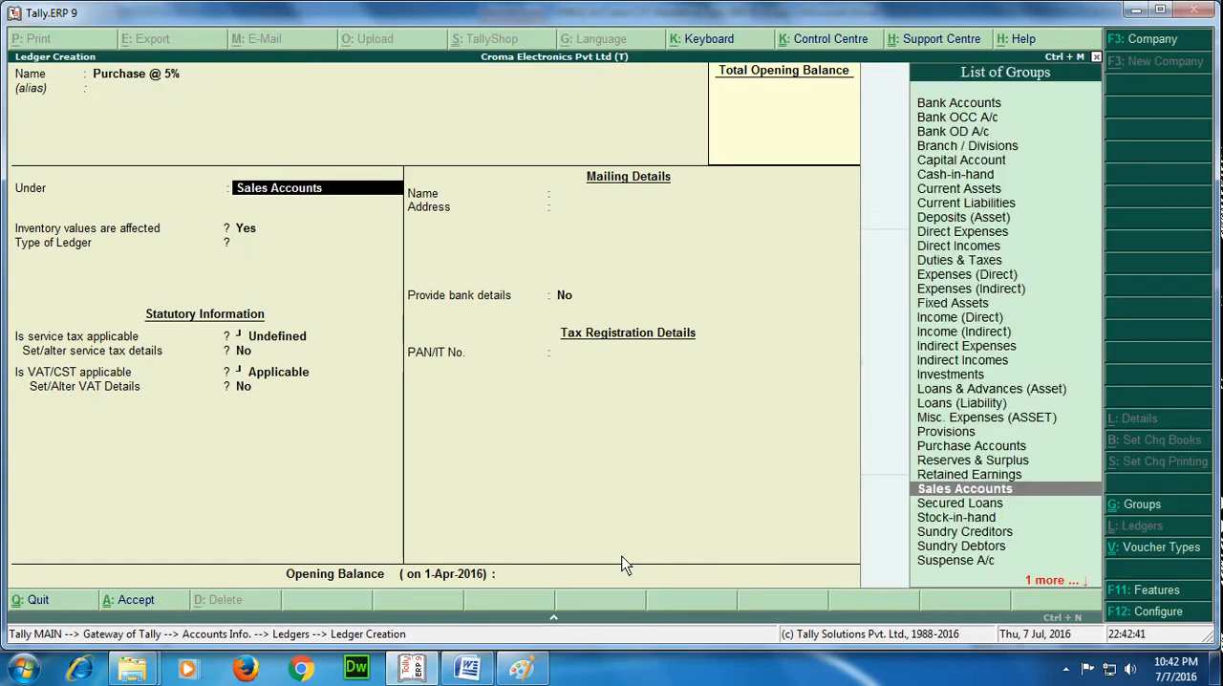
{"action": "type", "text": "Pu"}
{"action": "key", "text": "Return"}
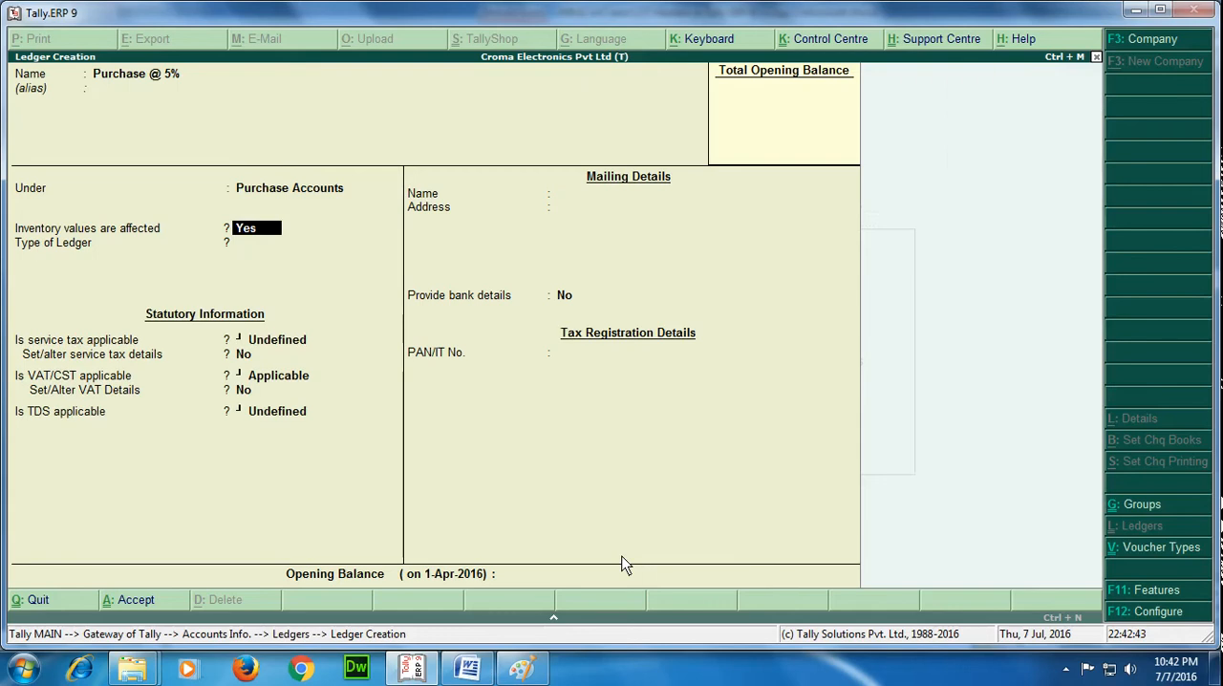
Keep inventory values affected, ledger type Not Applicable and VAT/CST Applicable for the purchase ledger, and choose Yes for setting its VAT details.
{"action": "key", "text": "Return"}
{"action": "key", "text": "Return"}
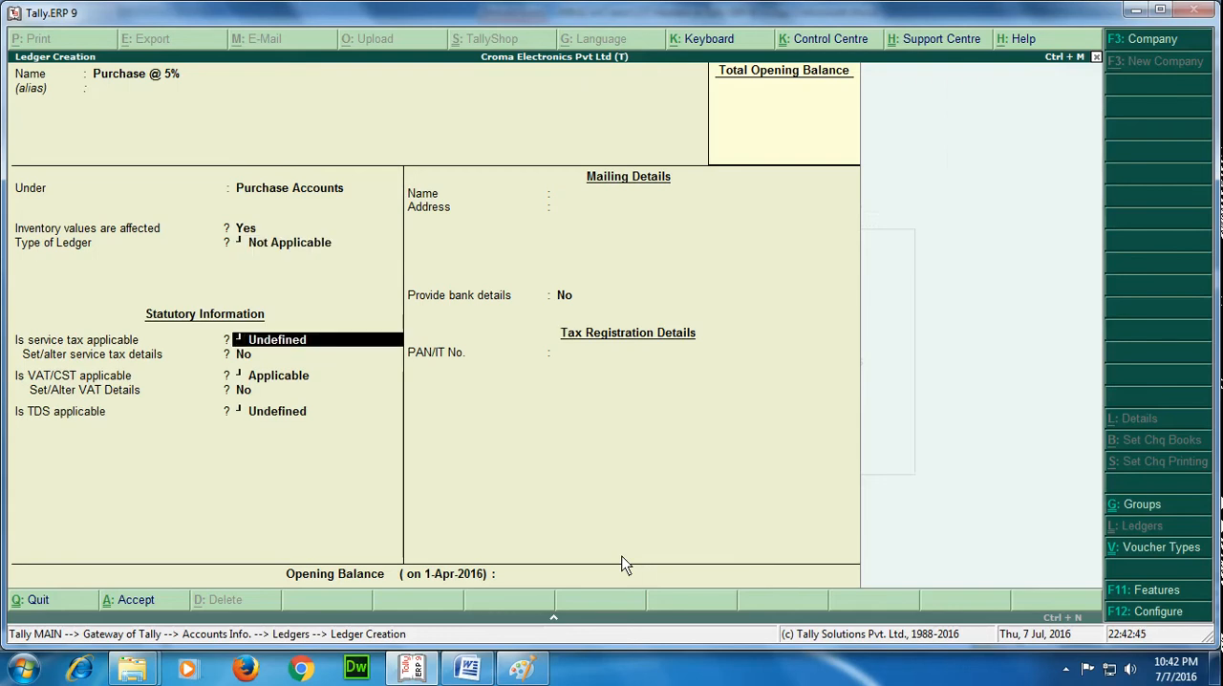
{"action": "key", "text": "Return"}
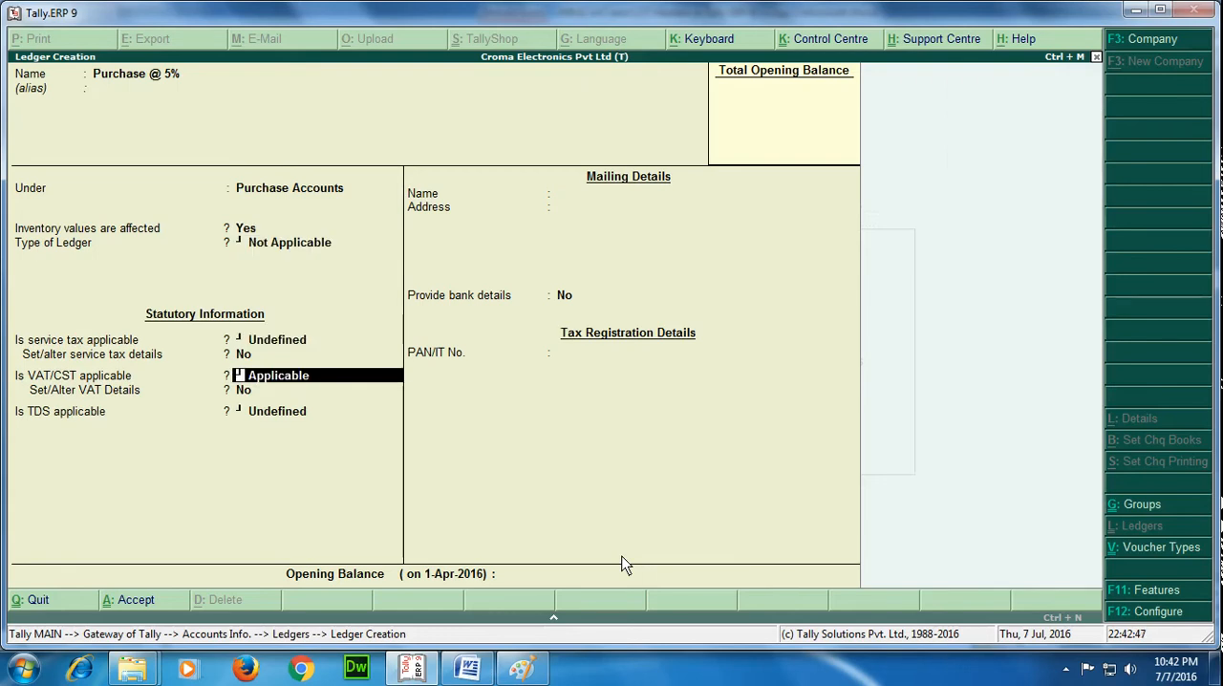
{"action": "key", "text": "Return"}
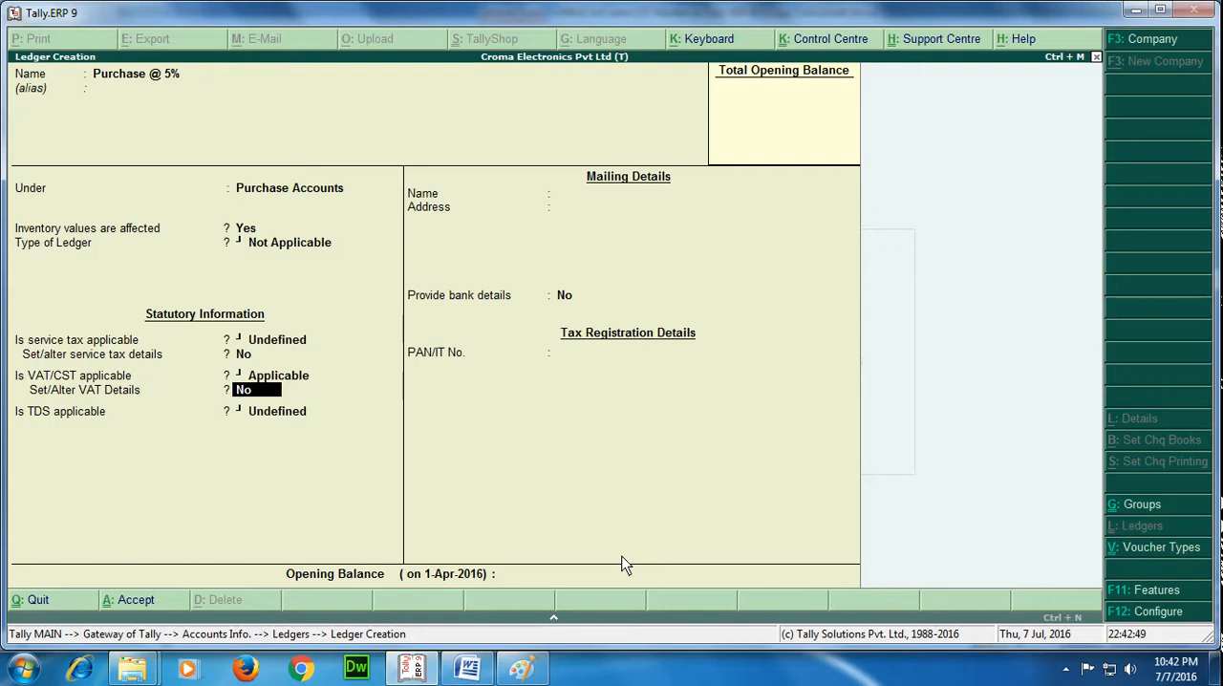
{"action": "type", "text": "y"}
{"action": "key", "text": "Return"}
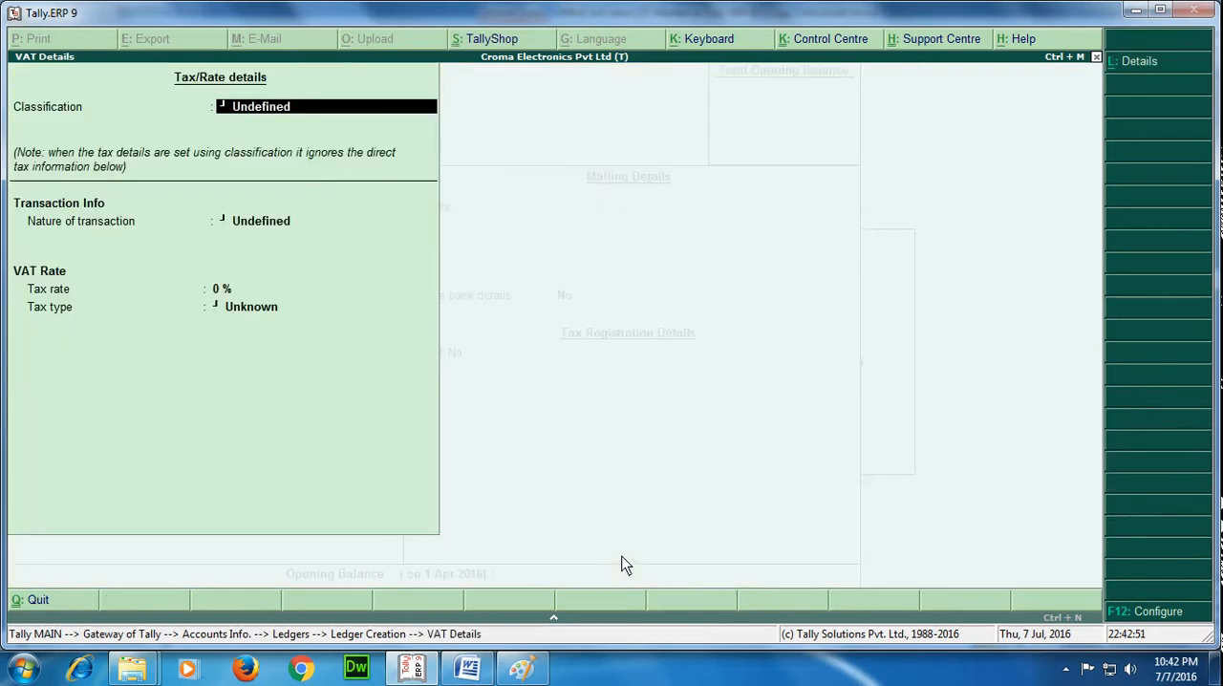
Assign the Purchase @ 5 % classification in the ledger's VAT details.
{"action": "key", "text": "BackSpace"}
{"action": "key", "text": "BackSpace"}
{"action": "key", "text": "BackSpace"}
{"action": "key", "text": "BackSpace"}
{"action": "key", "text": "BackSpace"}
{"action": "key", "text": "BackSpace"}
{"action": "key", "text": "BackSpace"}
{"action": "key", "text": "BackSpace"}
{"action": "key", "text": "BackSpace"}
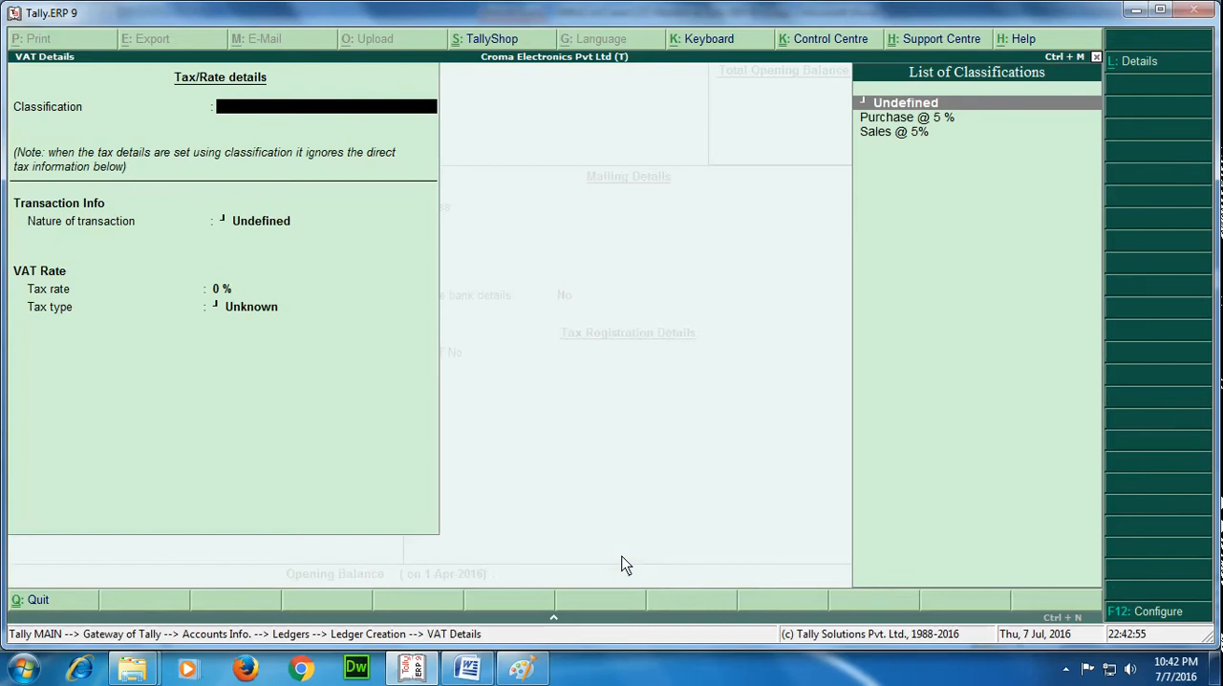
{"action": "key", "text": "Down"}
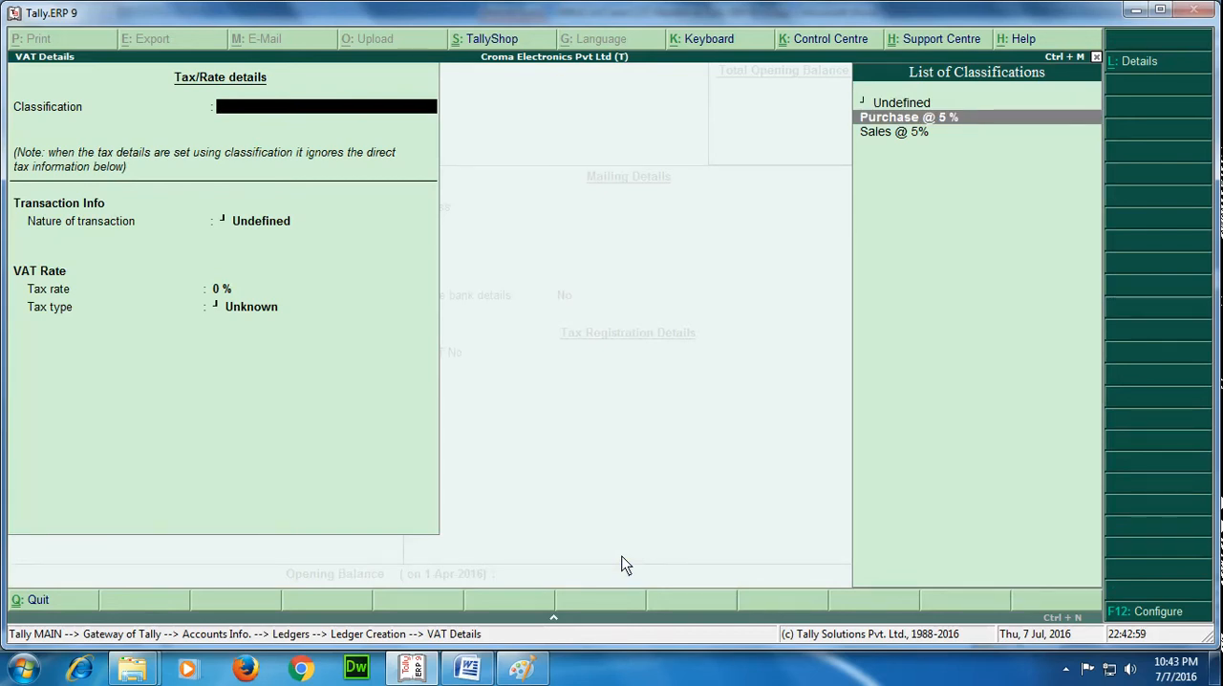
{"action": "key", "text": "Return"}
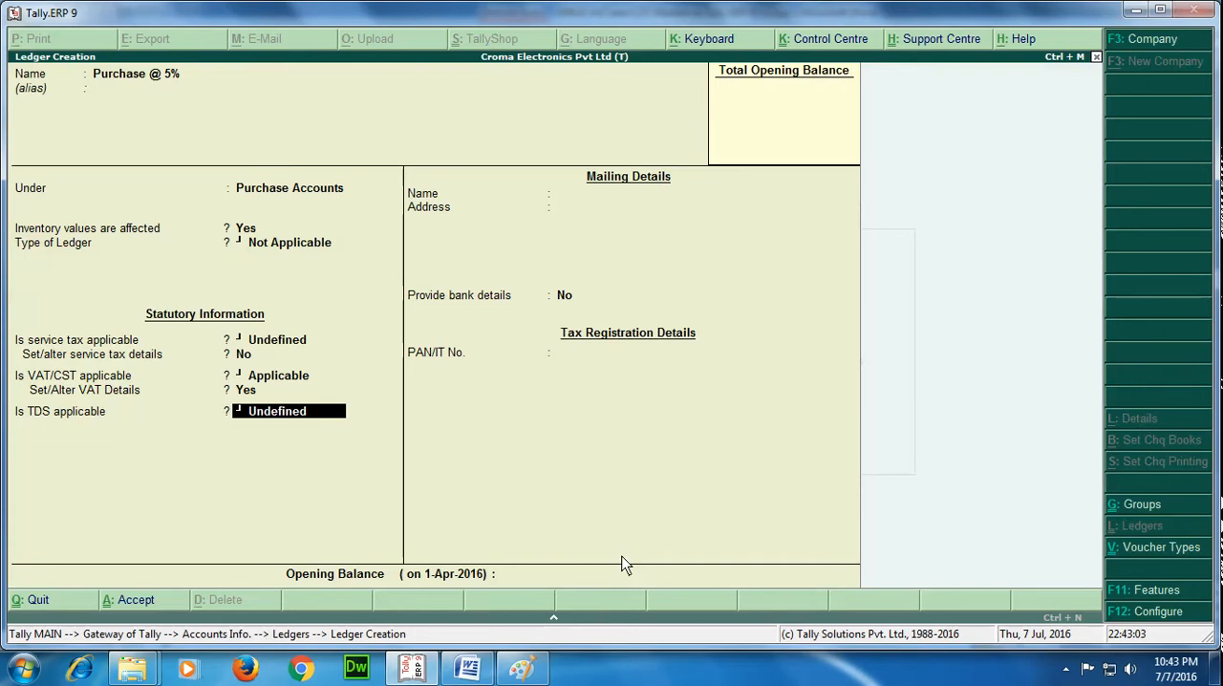
Save the Purchase @ 5% ledger with TDS Undefined, no bank details and no opening balance, and leave ledger creation.
{"action": "key", "text": "Return"}
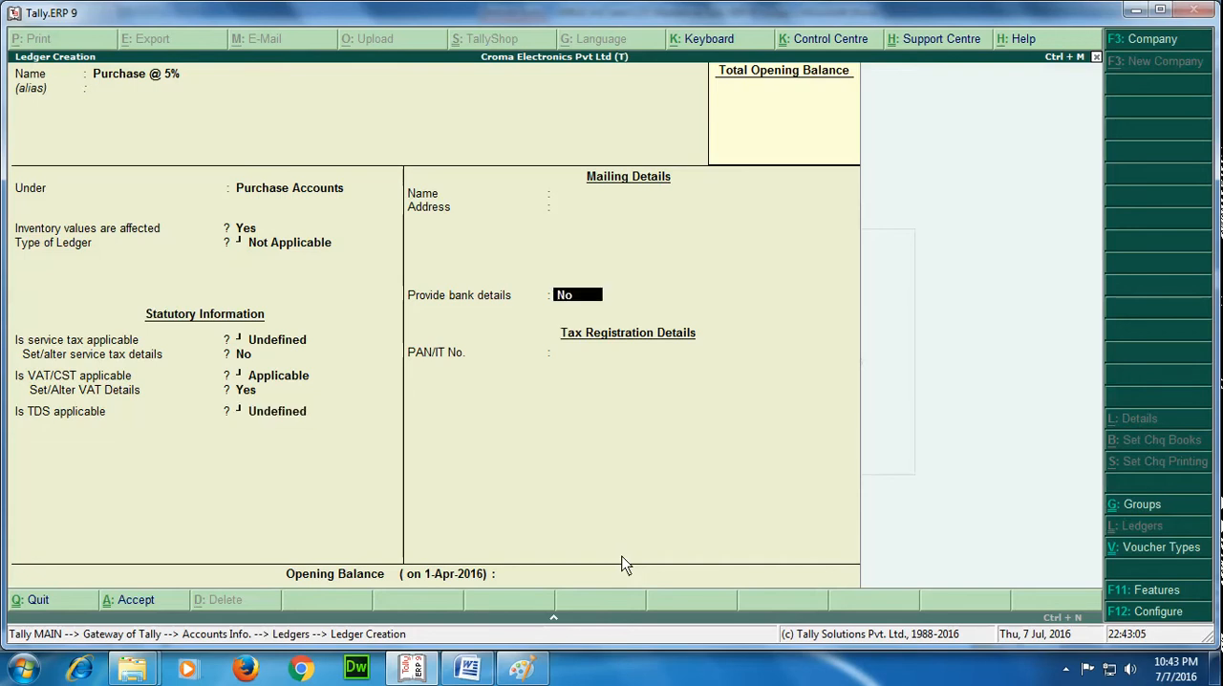
{"action": "key", "text": "Return"}
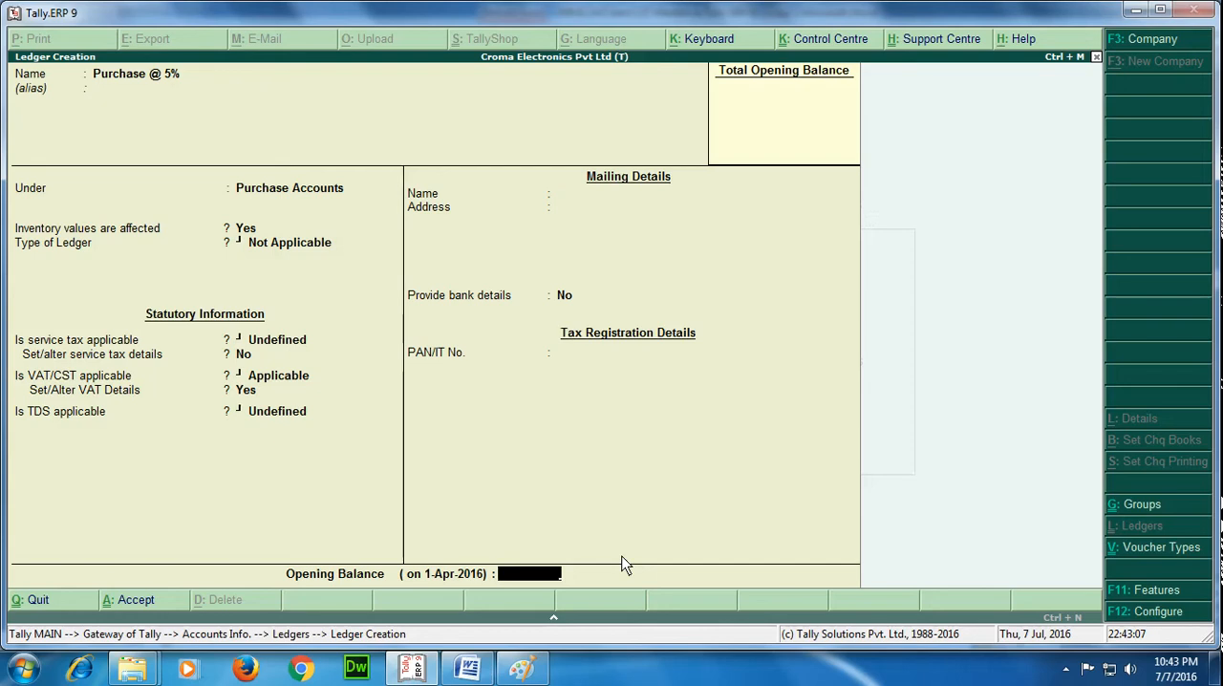
{"action": "key", "text": "Return"}
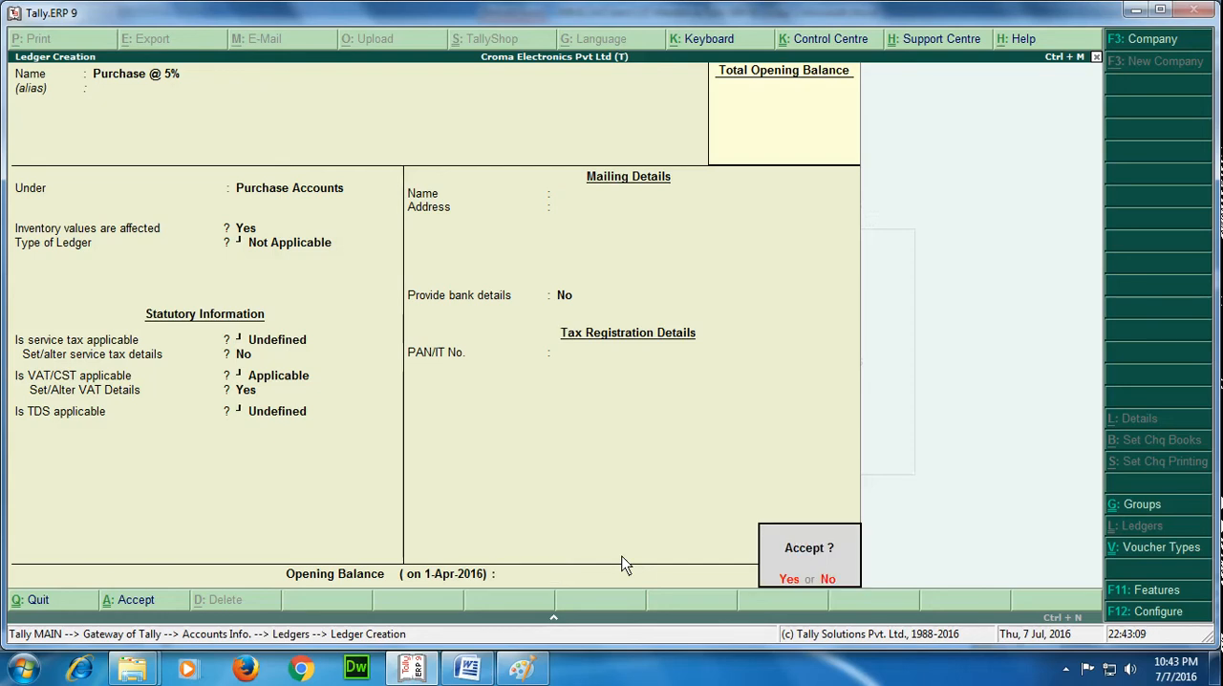
{"action": "key", "text": "n"}
{"action": "key", "text": "Escape"}
{"action": "key", "text": "y"}
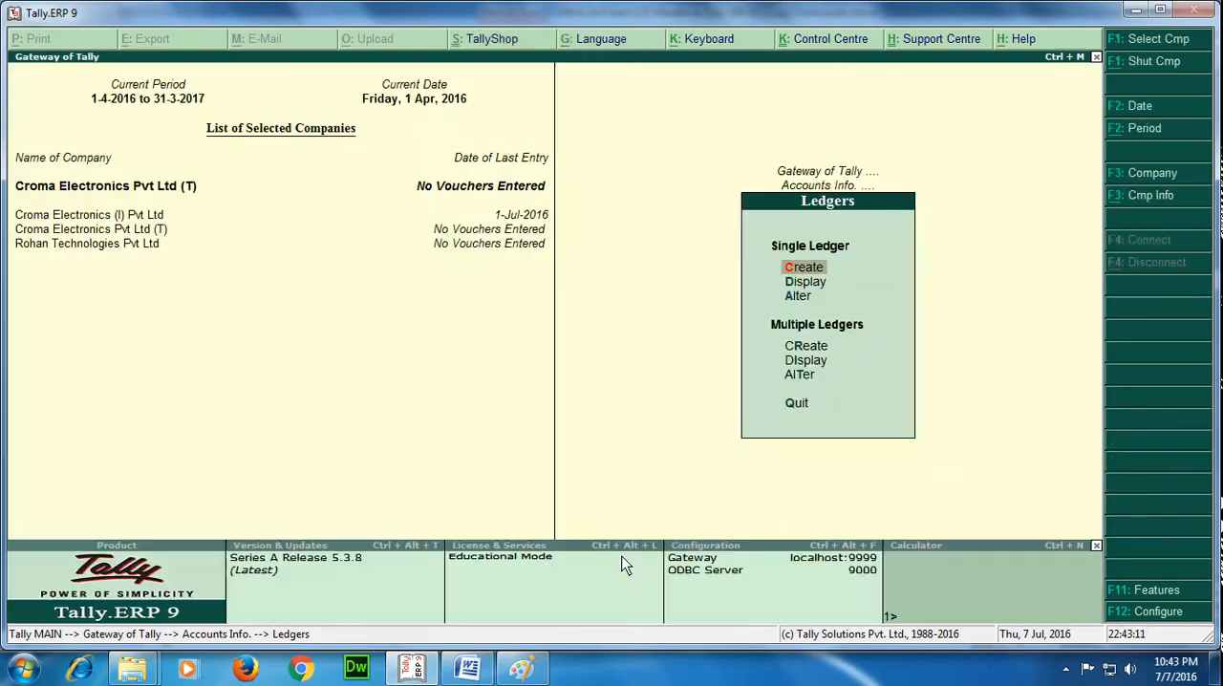
Check the list of ledgers for the Purchase @ 5% ledger, and return to the Accounts Info. options.
{"action": "key", "text": "Down"}
{"action": "key", "text": "Return"}
{"action": "key", "text": "Down"}
{"action": "key", "text": "Down"}
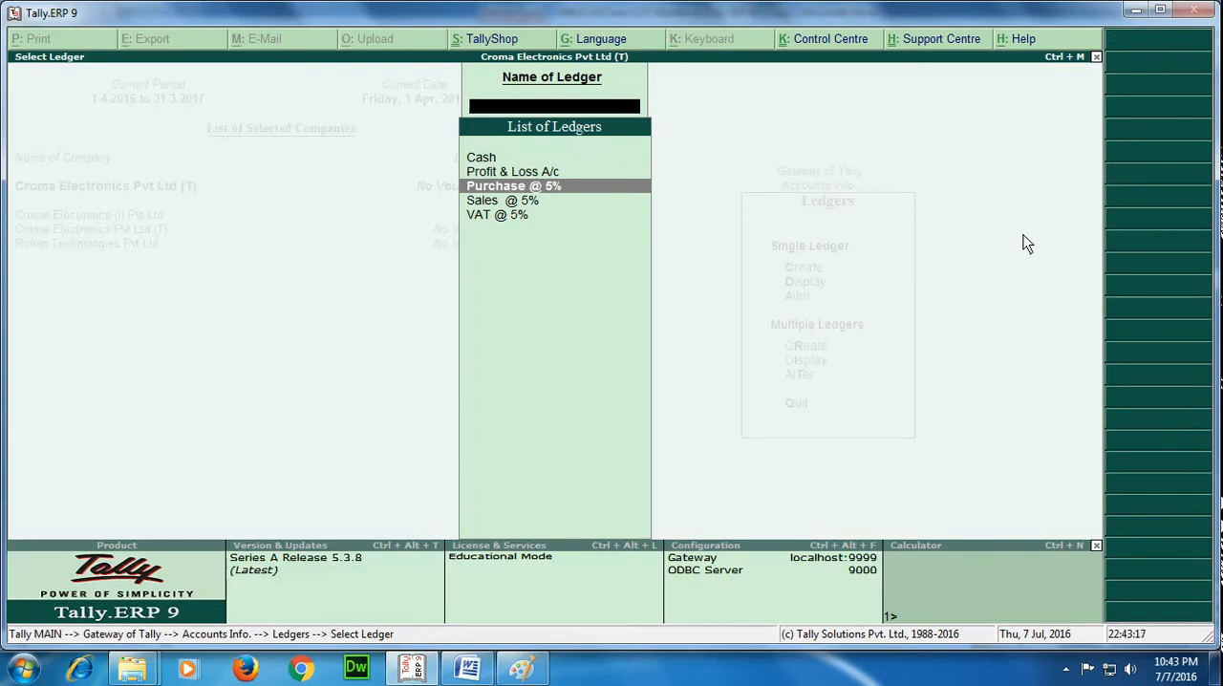
{"action": "key", "text": "Escape"}
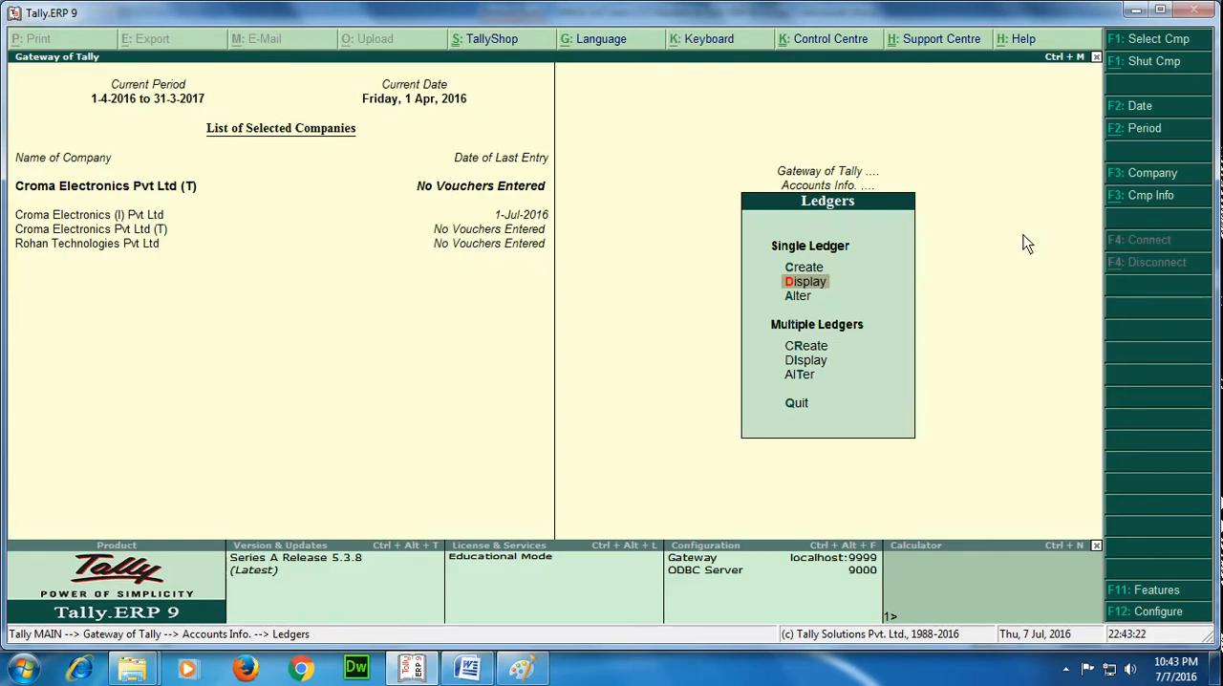
{"action": "key", "text": "Escape"}
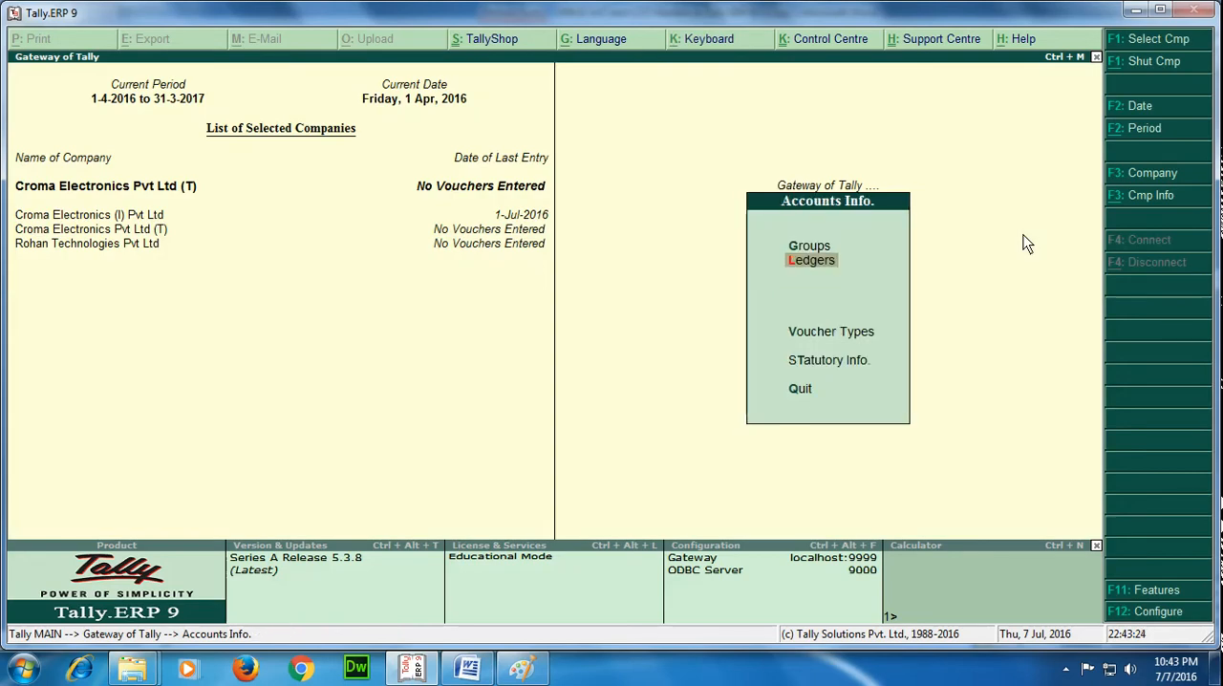
Switch to the Word document, read the instructions for the CST tax ledger head, and return to Tally.ERP 9.
{"action": "left_click", "coordinate": [467, 667]}
{"action": "scroll", "coordinate": [826, 386], "scroll_direction": "down", "scroll_amount": 15}
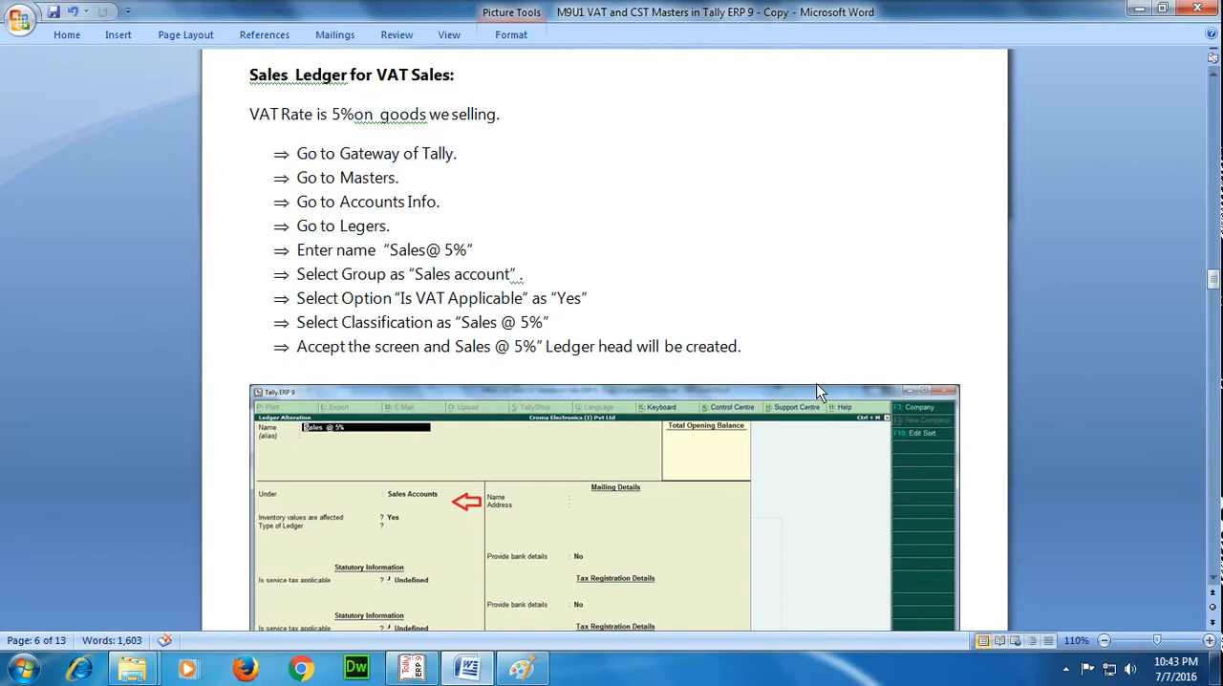
{"action": "scroll", "coordinate": [820, 391], "scroll_direction": "down", "scroll_amount": 12}
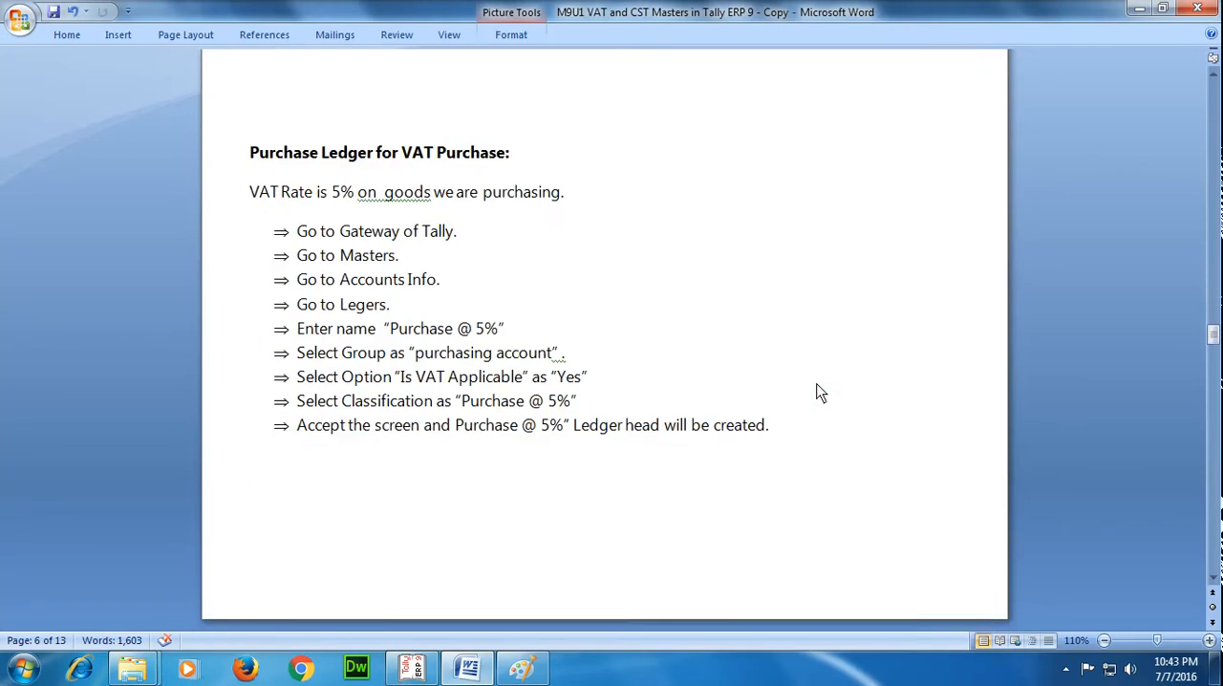
{"action": "scroll", "coordinate": [500, 381], "scroll_direction": "down", "scroll_amount": 15}
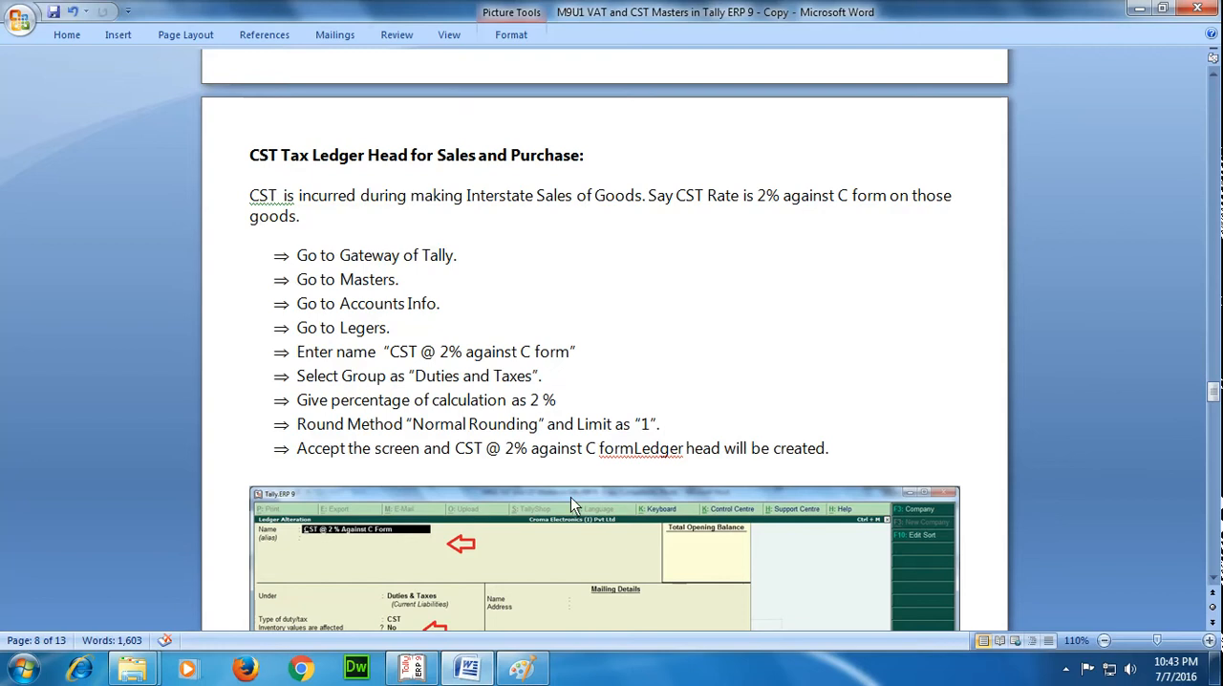
{"action": "mouse_move", "coordinate": [412, 669]}
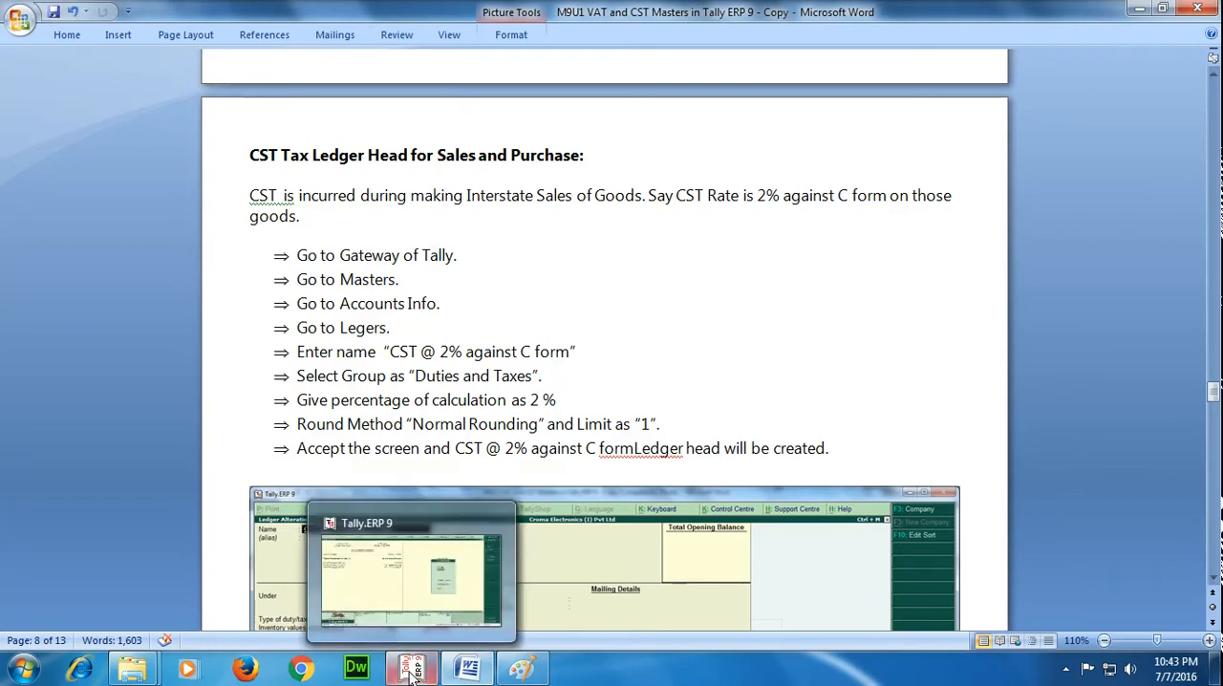
{"action": "left_click", "coordinate": [502, 590]}
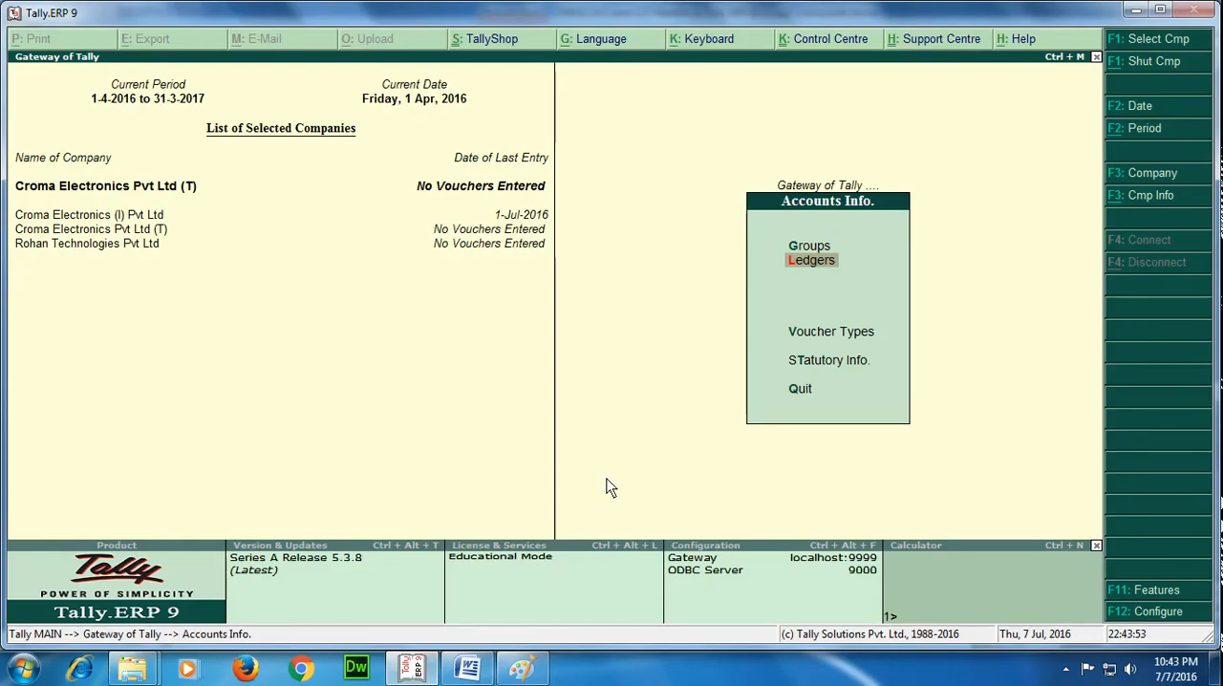
Start a new single ledger named CST @ 2% Against C Form.
{"action": "key", "text": "Return"}
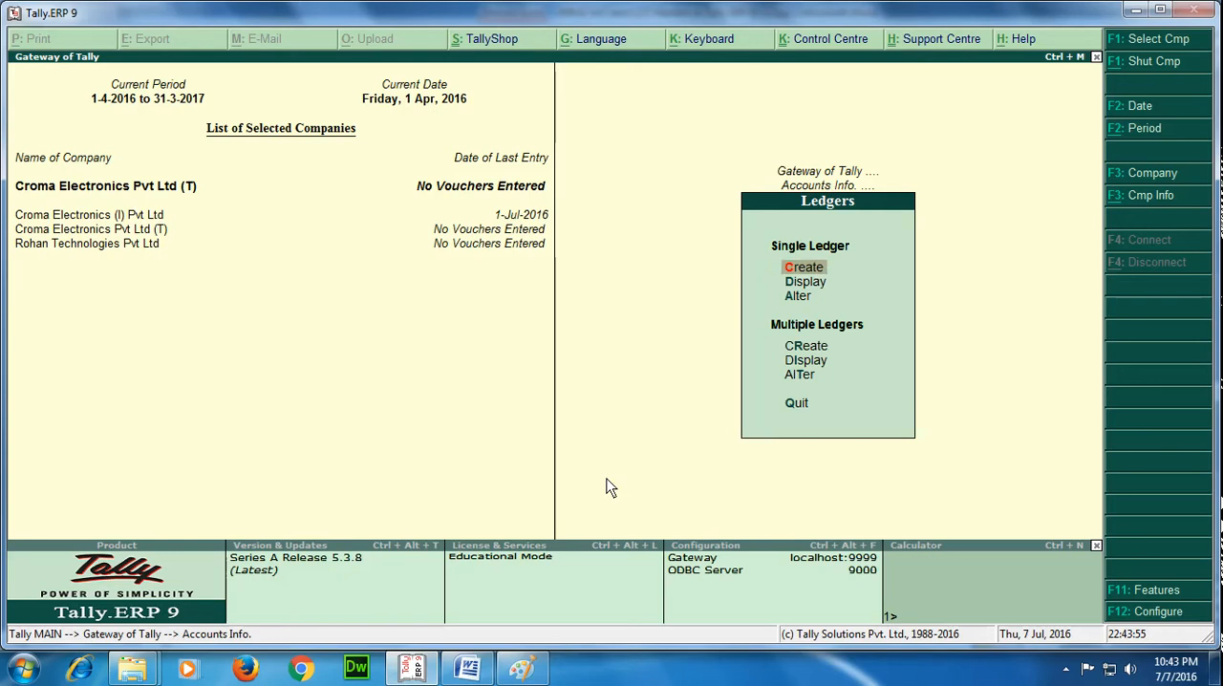
{"action": "key", "text": "Return"}
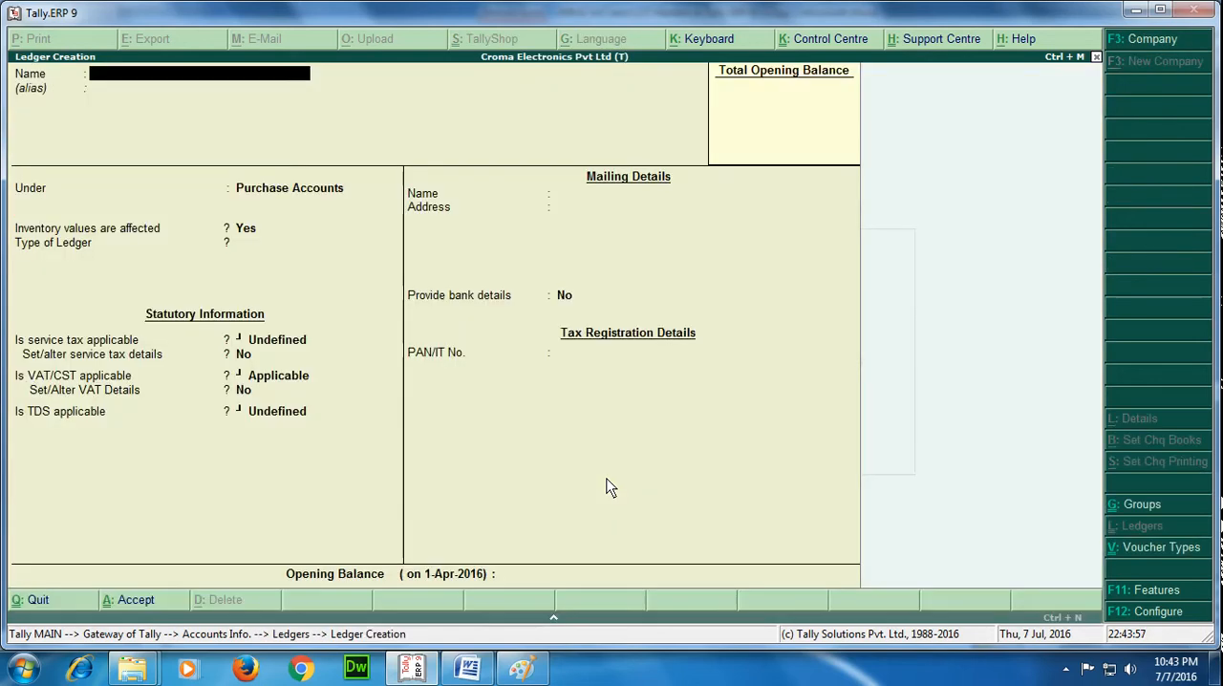
{"action": "type", "text": "CST @ 2%"}
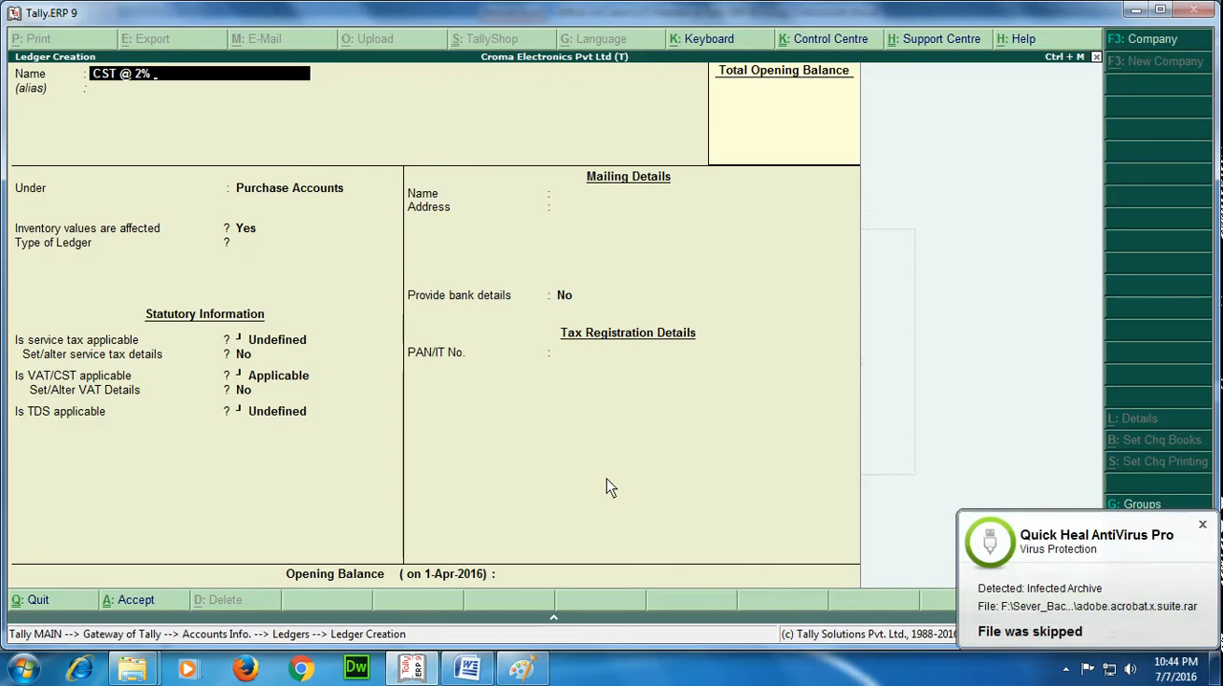
{"action": "type", "text": " Against C form"}
{"action": "key", "text": "Return"}
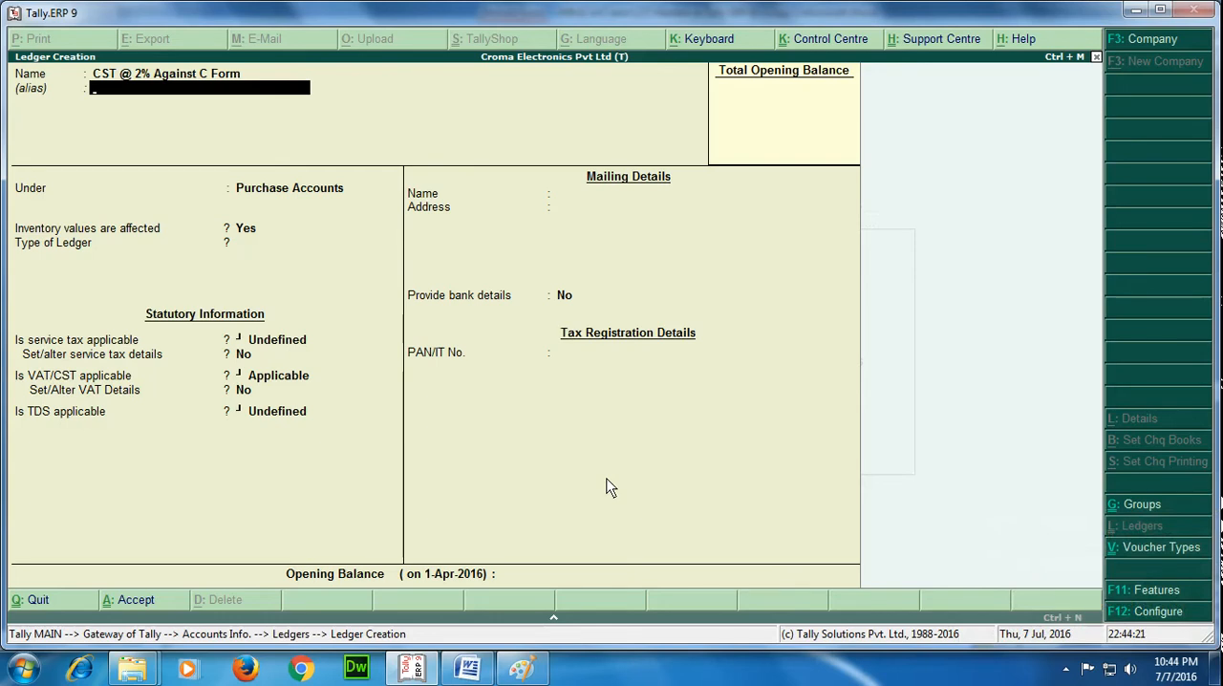
Place the CST ledger under Duties & Taxes without an alias, and set its duty/tax type to CST.
{"action": "key", "text": "Return"}
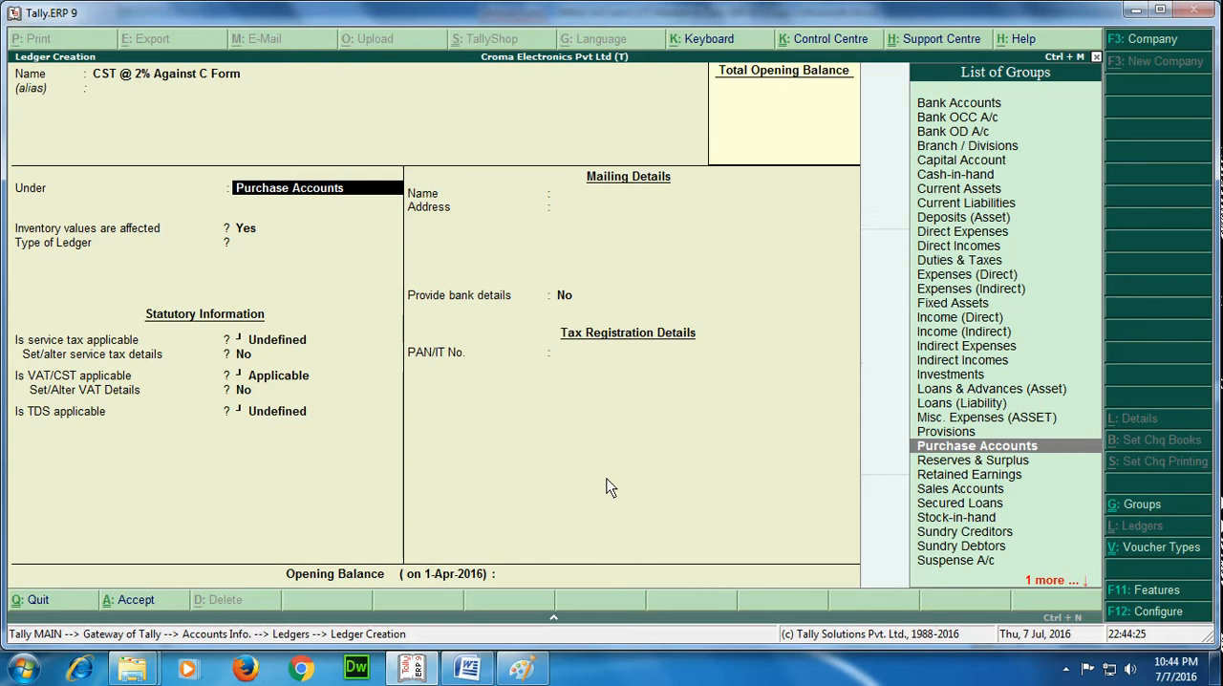
{"action": "type", "text": "Du"}
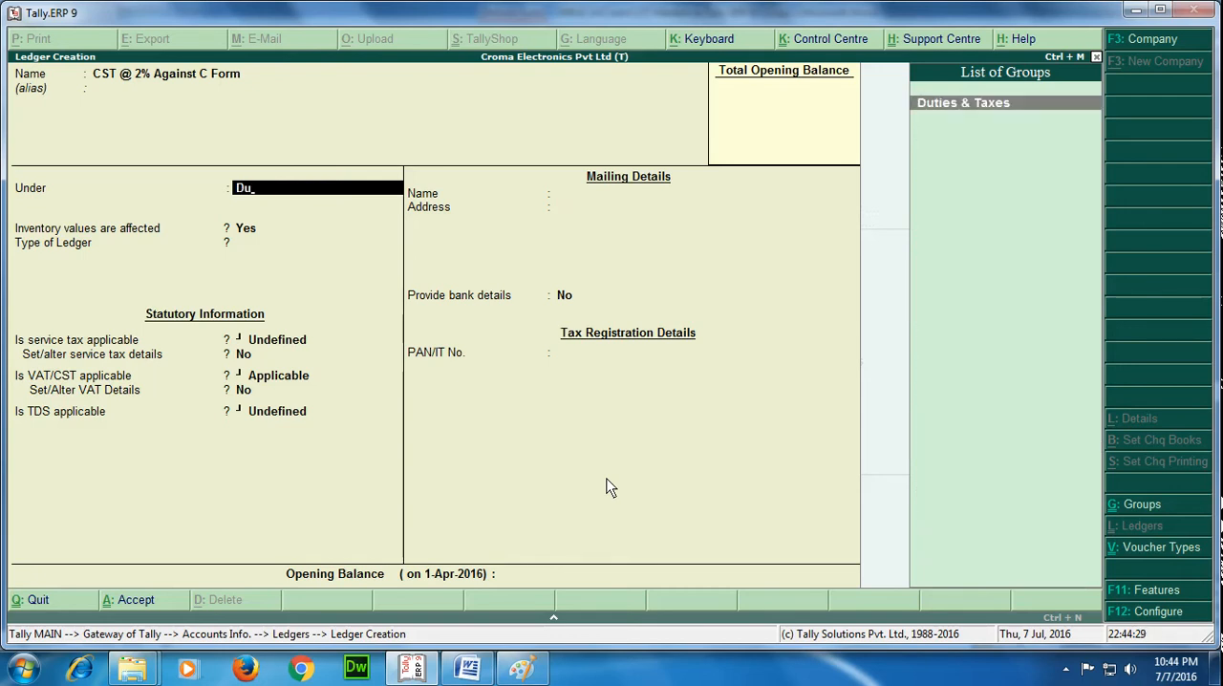
{"action": "key", "text": "Return"}
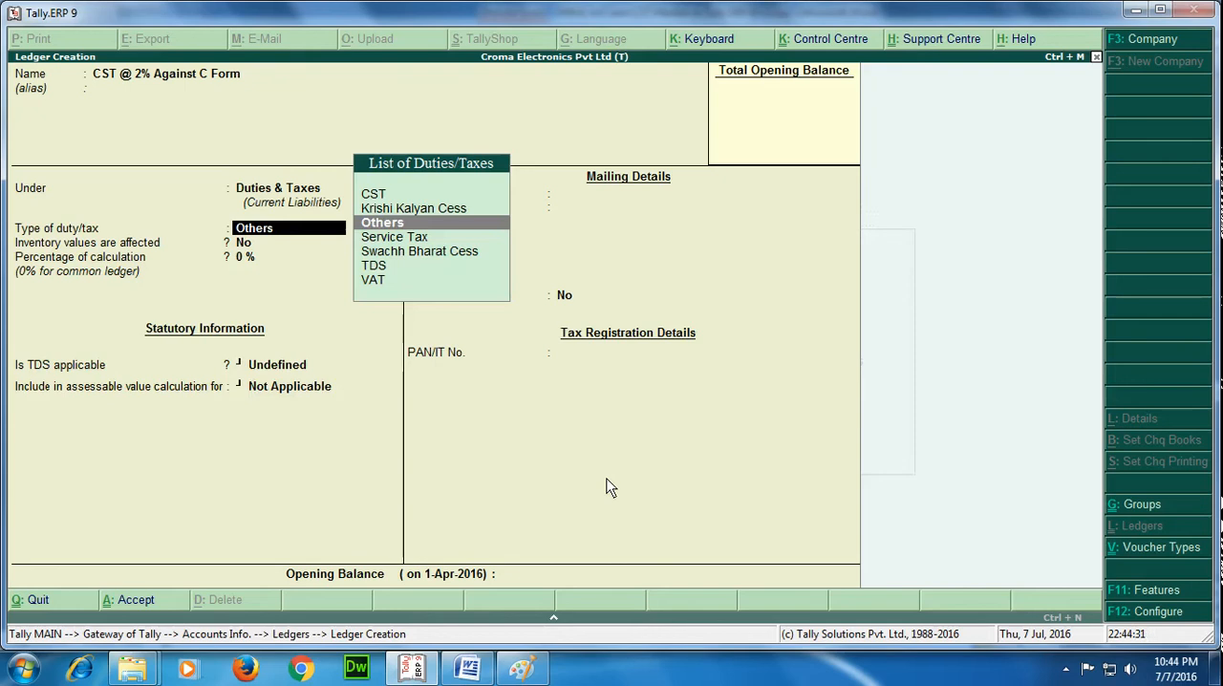
{"action": "key", "text": "Up"}
{"action": "key", "text": "Up"}
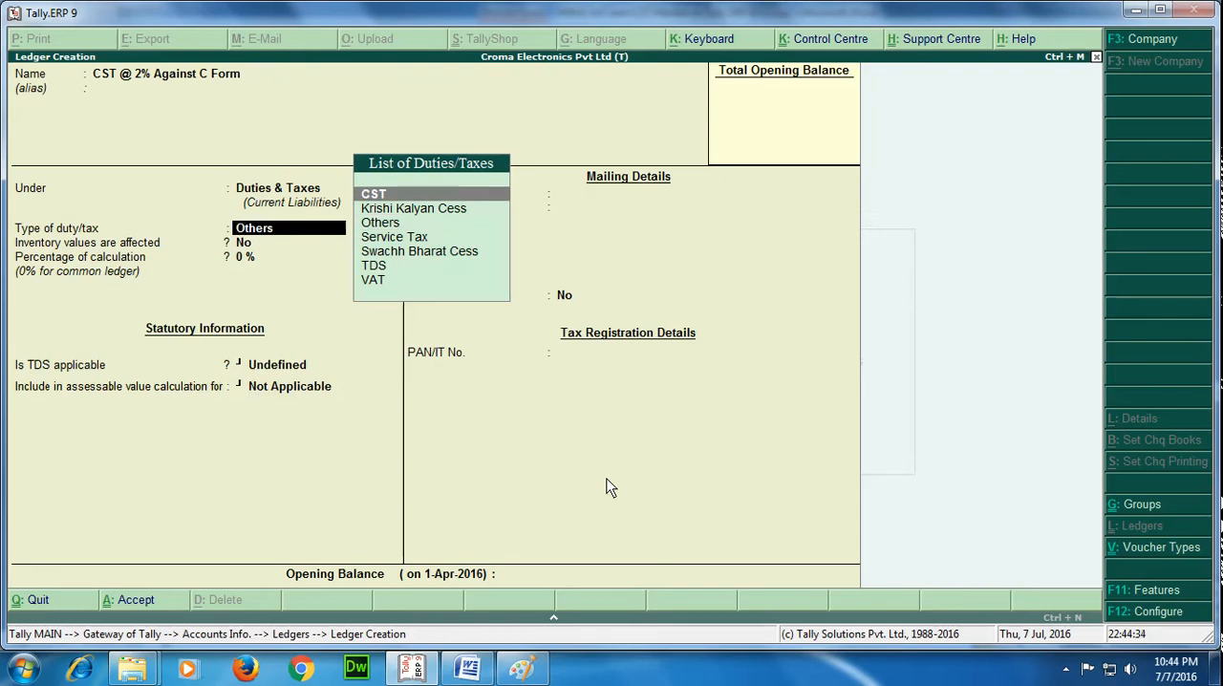
{"action": "key", "text": "Return"}
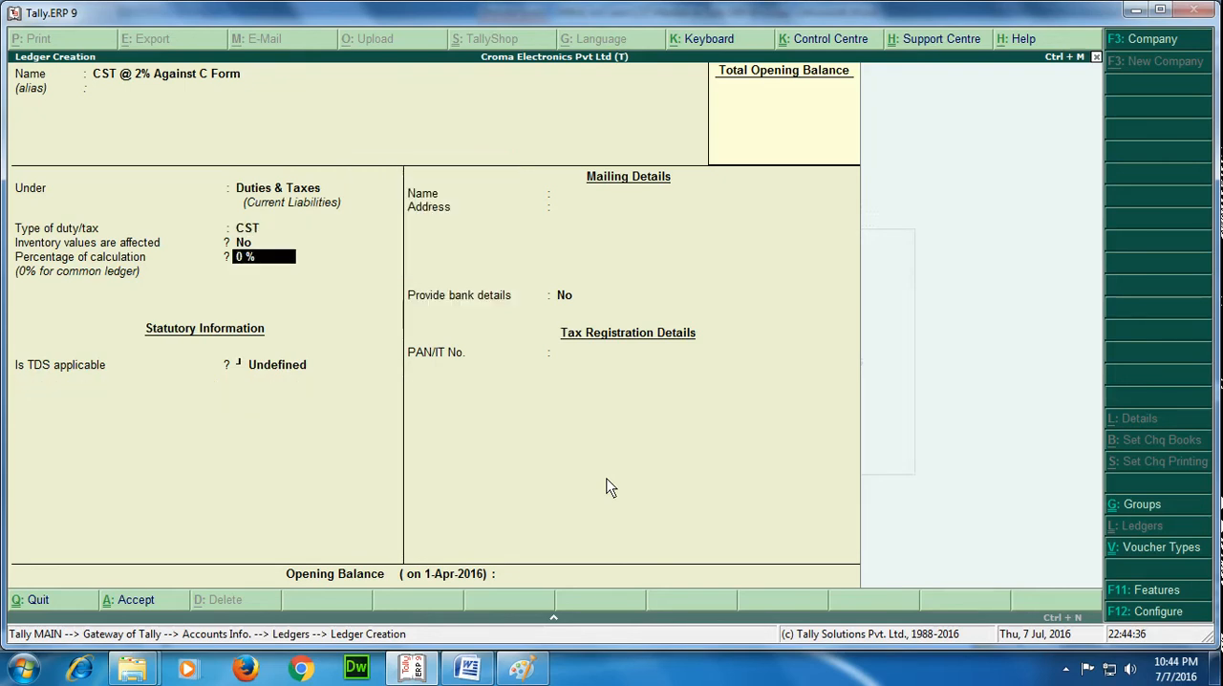
Set the CST ledger's percentage of calculation to 2% and use Normal Rounding with a rounding limit of 1.
{"action": "type", "text": "2"}
{"action": "key", "text": "Return"}
{"action": "key", "text": "Down"}
{"action": "key", "text": "Down"}
{"action": "key", "text": "Return"}
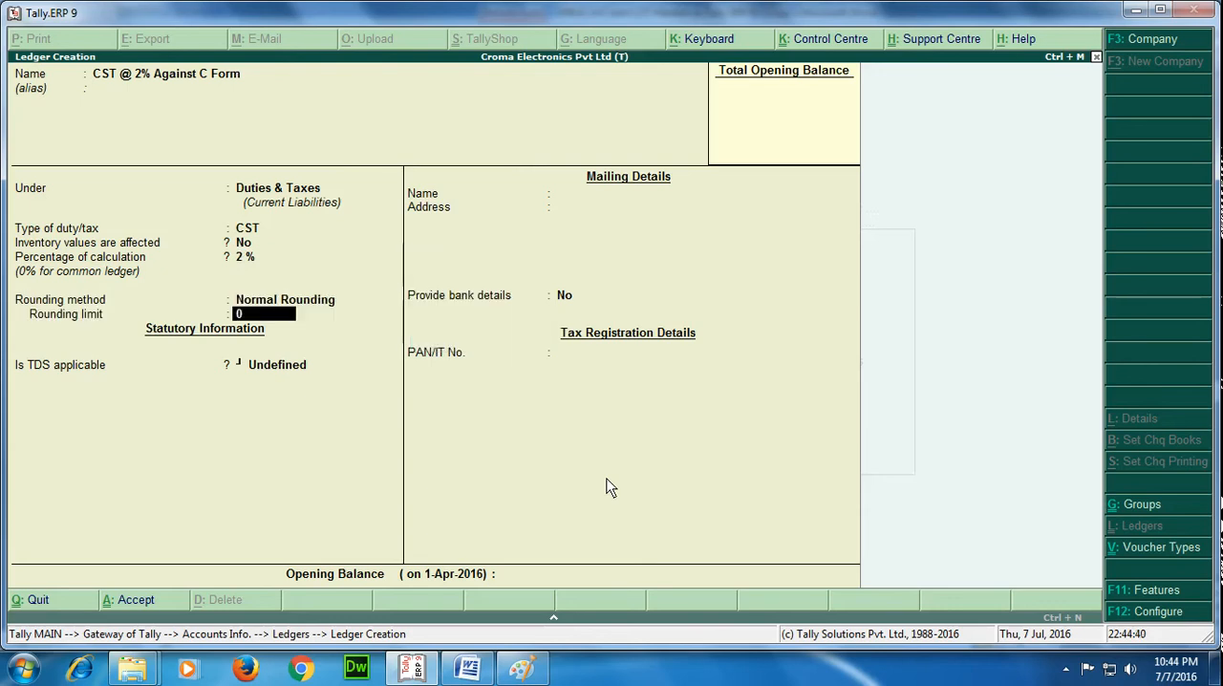
{"action": "type", "text": "1"}
{"action": "key", "text": "Return"}
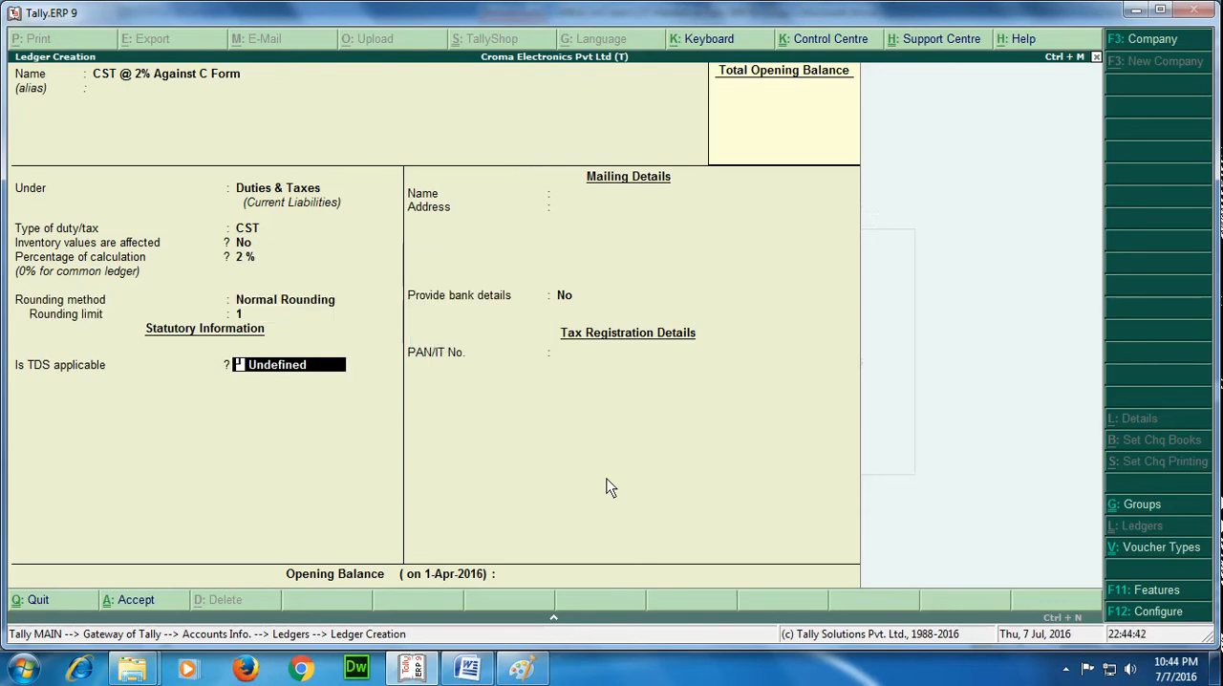
Save the CST @ 2% Against C Form ledger with TDS left Undefined, no bank details and no opening balance, and leave ledger creation.
{"action": "key", "text": "Return"}
{"action": "key", "text": "Return"}
{"action": "key", "text": "Return"}
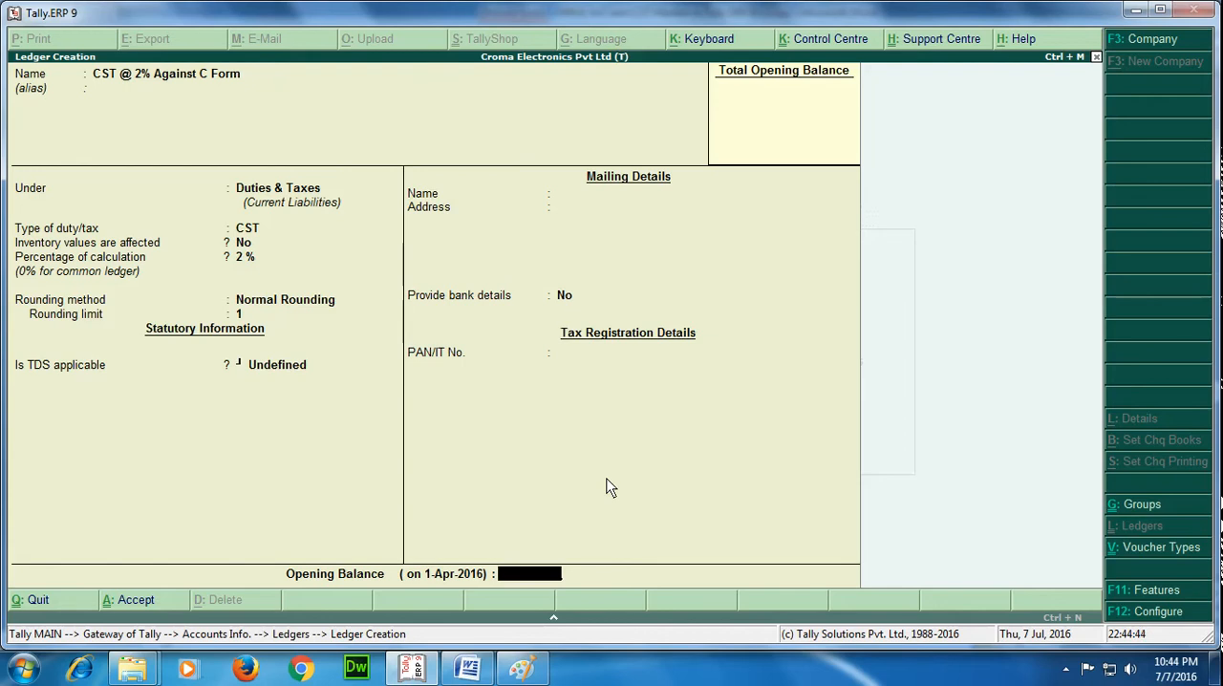
Check the list of ledgers for the new CST ledger and return to the Accounts Info. menu.
{"action": "key", "text": "Return"}
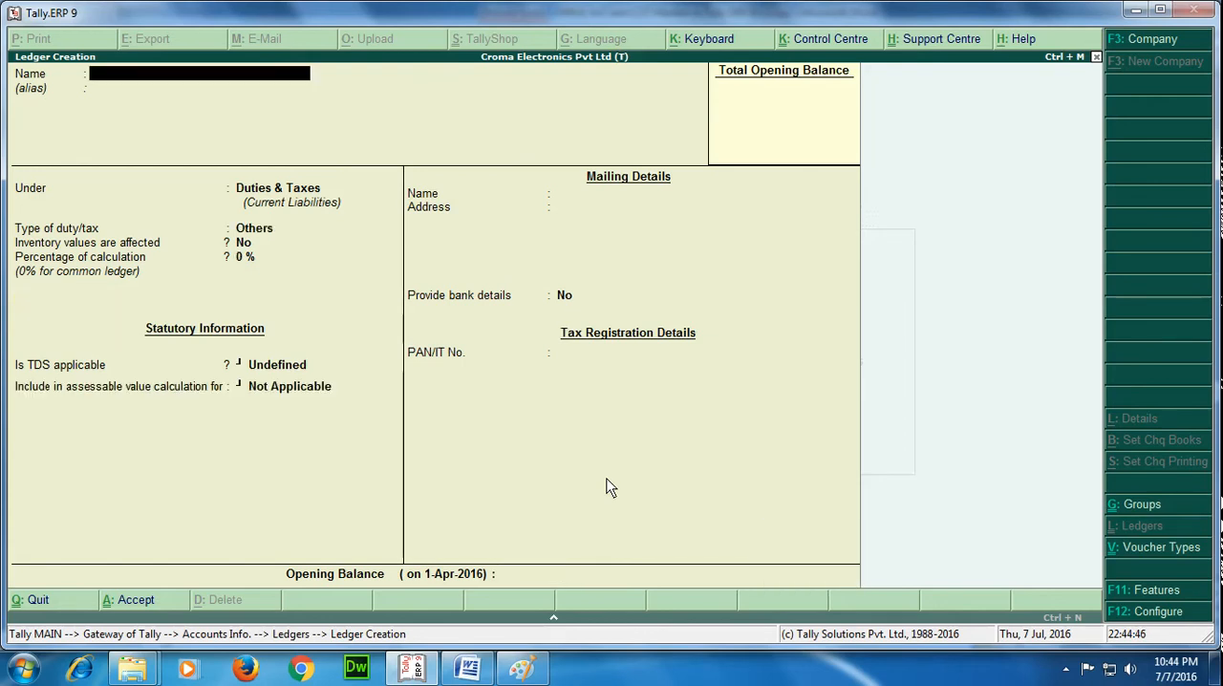
{"action": "key", "text": "Escape"}
{"action": "key", "text": "Return"}
{"action": "key", "text": "Down"}
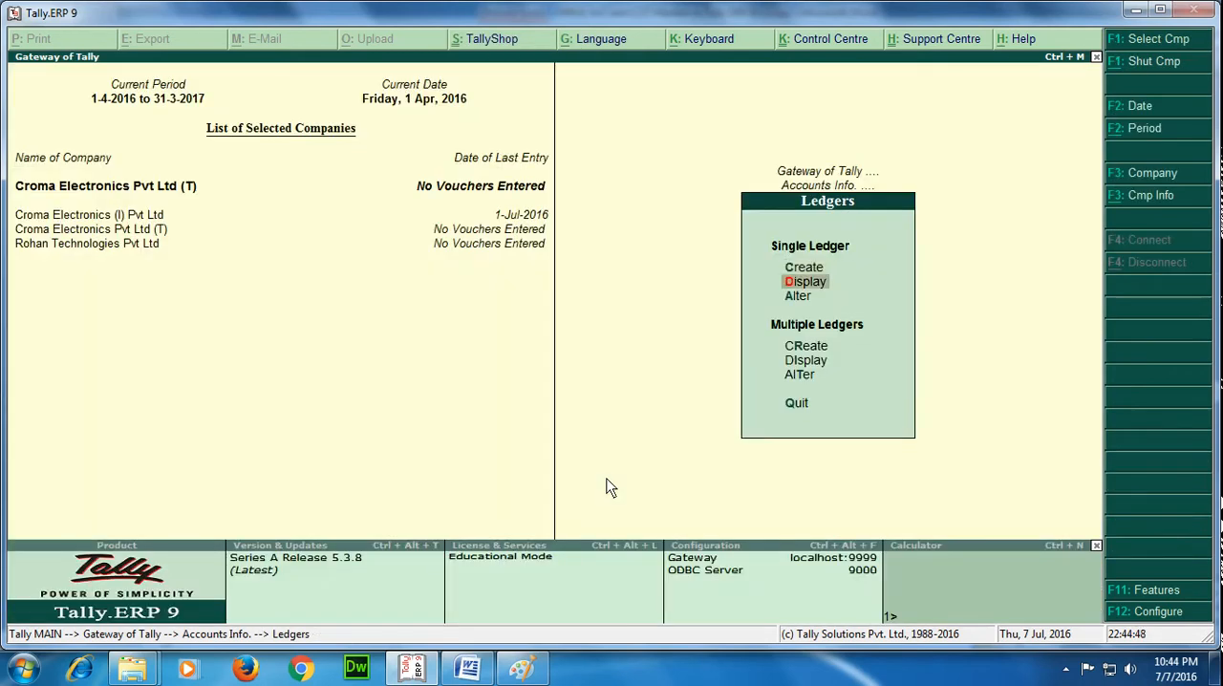
{"action": "key", "text": "Return"}
{"action": "key", "text": "Down"}
{"action": "key", "text": "Up"}
{"action": "key", "text": "Down"}
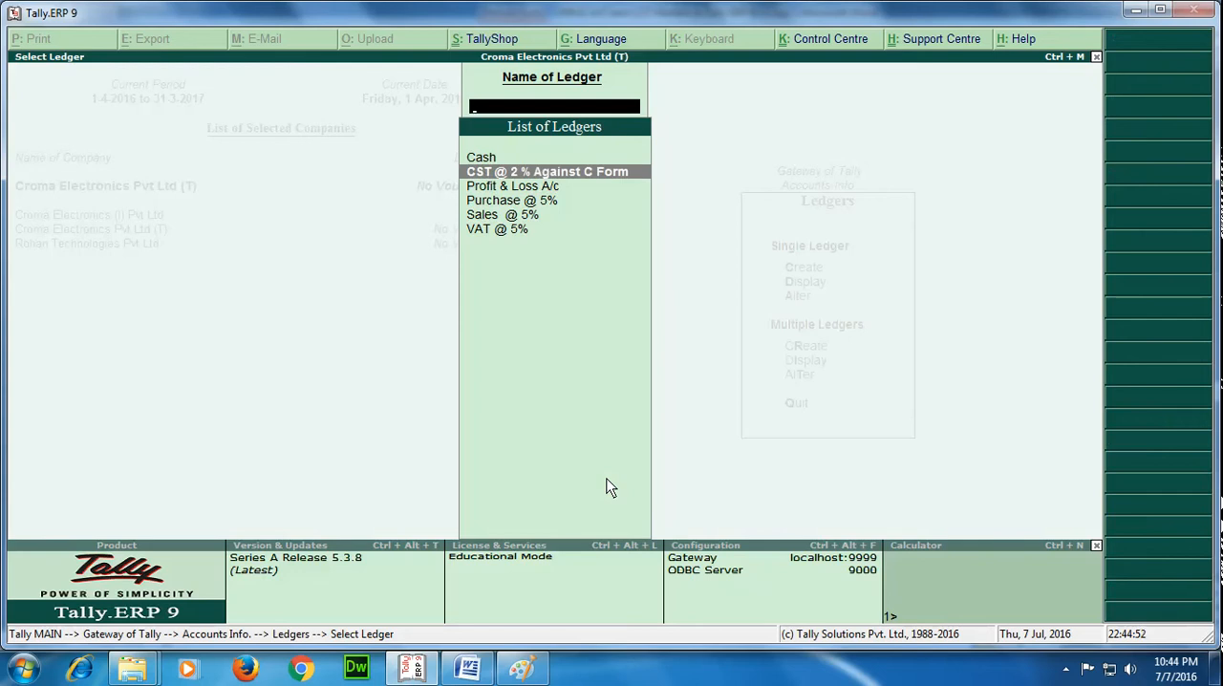
{"action": "key", "text": "Escape"}
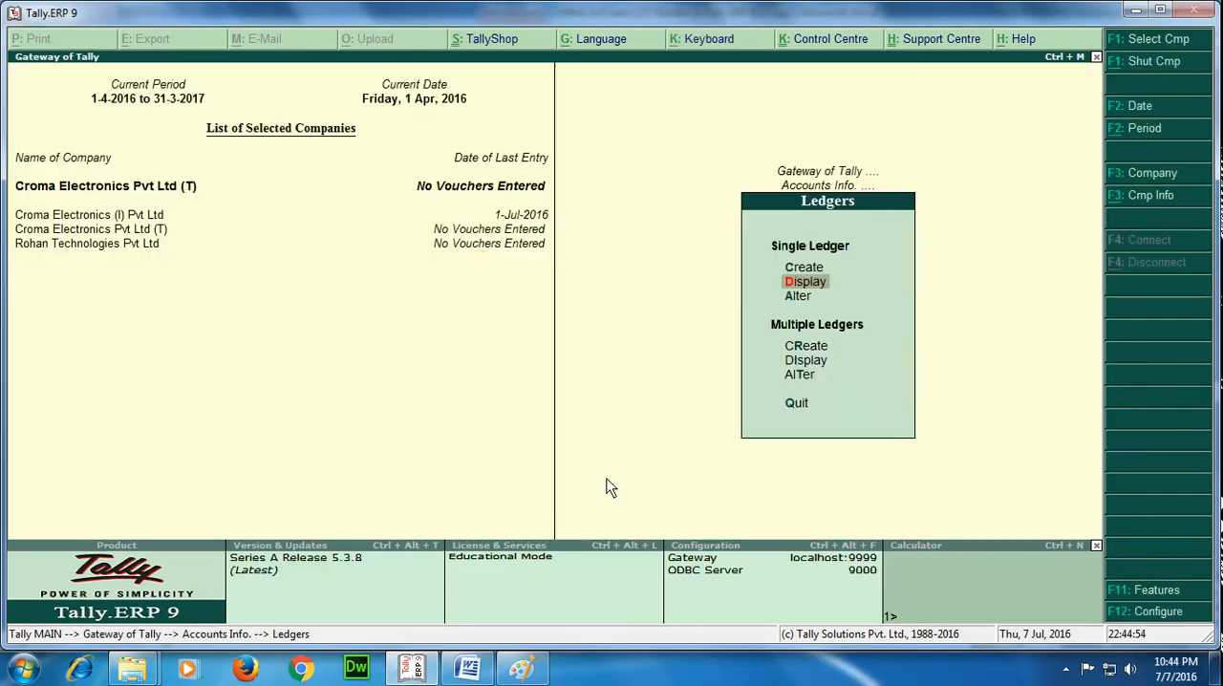
{"action": "key", "text": "Escape"}
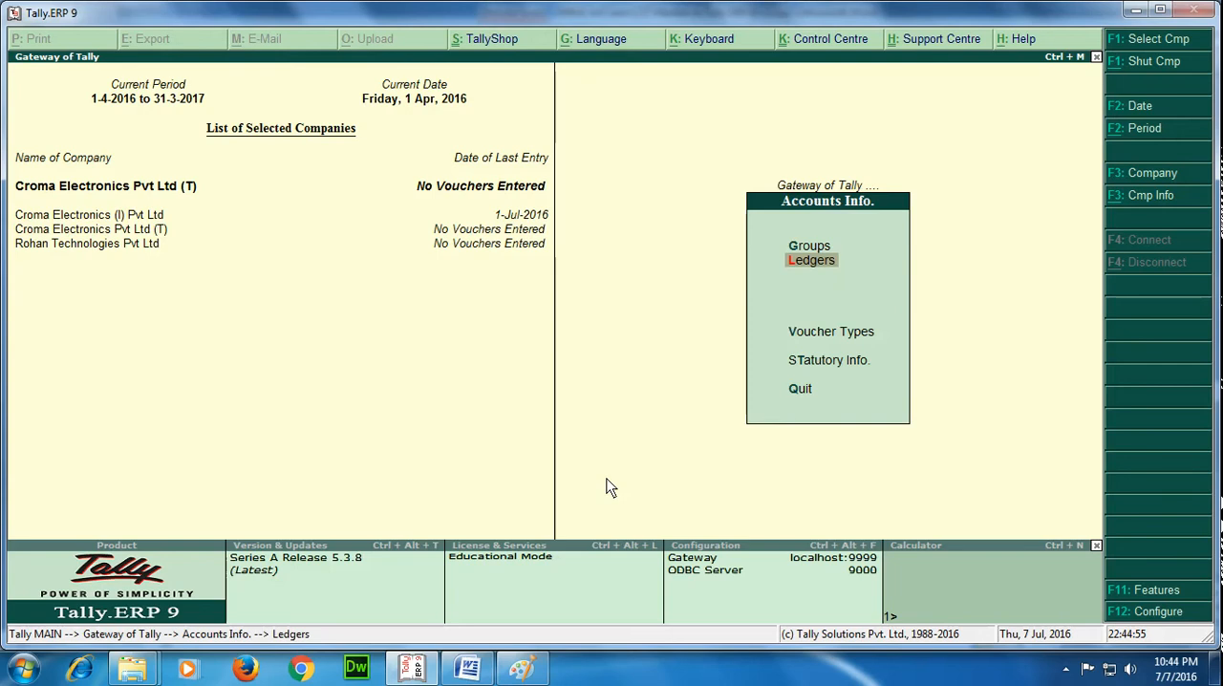
{"action": "key", "text": "Down"}
{"action": "key", "text": "Down"}
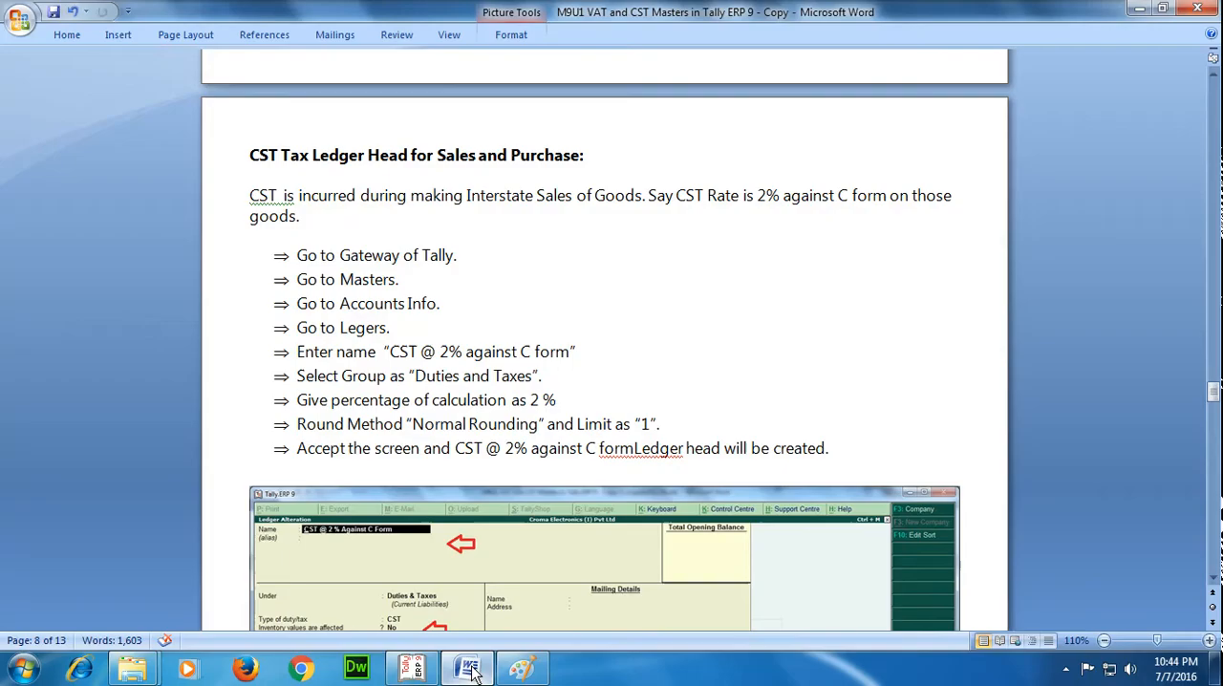
Switch to the Word document, read the instructions for the interstate CST sales and purchase ledgers, and return to Tally.ERP 9.
{"action": "left_click", "coordinate": [467, 667]}
{"action": "scroll", "coordinate": [789, 325], "scroll_direction": "down", "scroll_amount": 5}
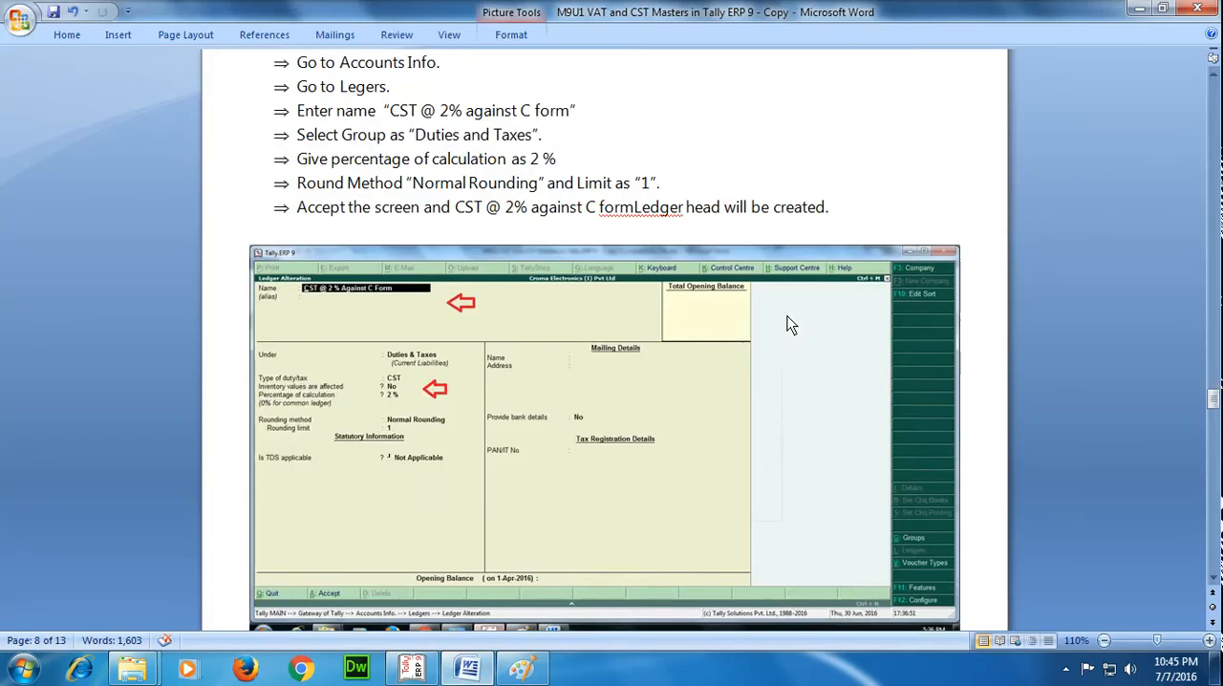
{"action": "scroll", "coordinate": [789, 325], "scroll_direction": "down", "scroll_amount": 5}
{"action": "scroll", "coordinate": [789, 325], "scroll_direction": "down", "scroll_amount": 2}
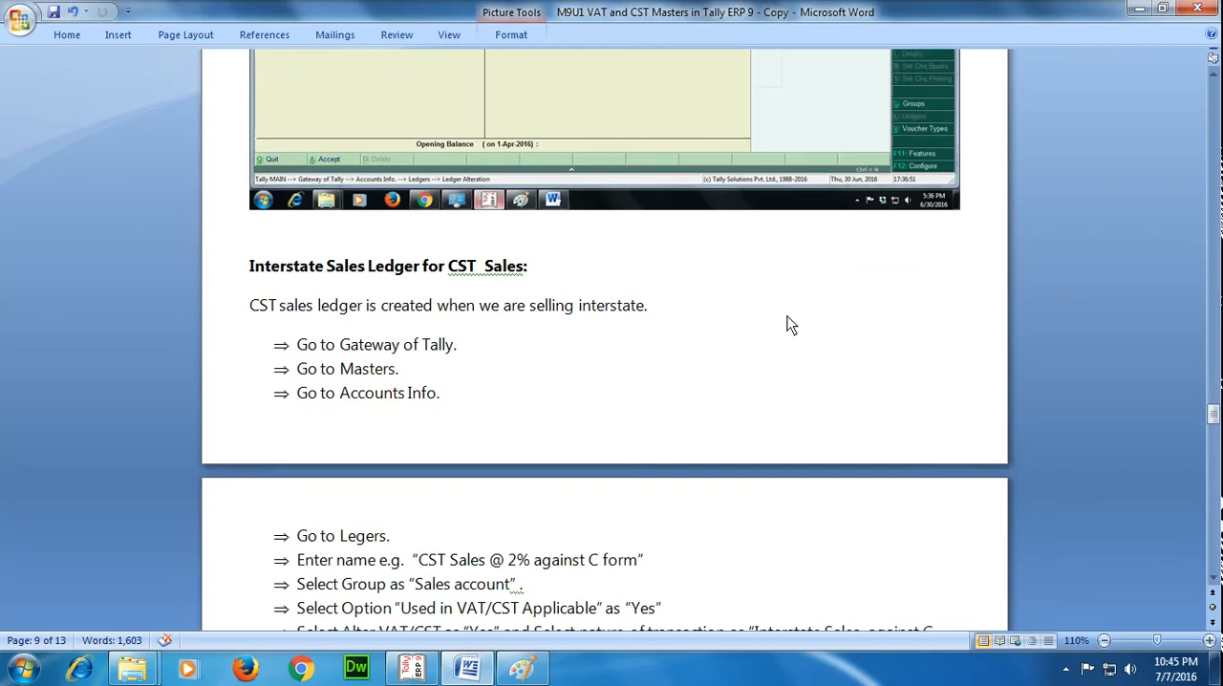
{"action": "scroll", "coordinate": [789, 324], "scroll_direction": "down", "scroll_amount": 3}
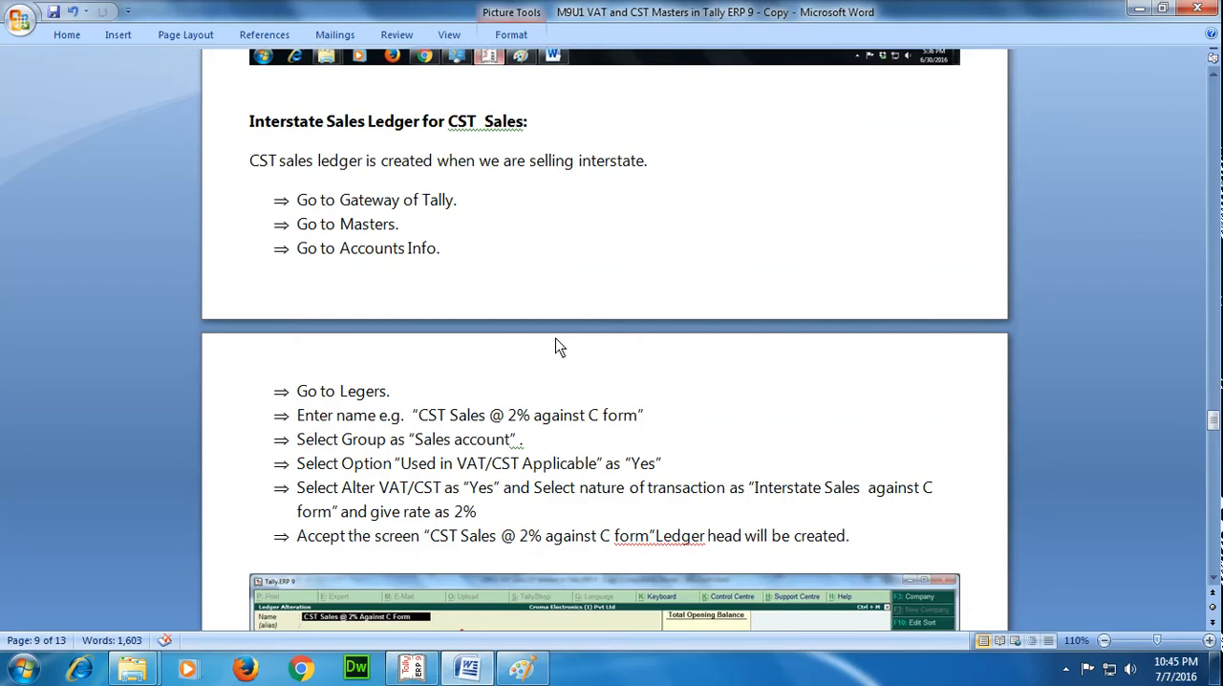
{"action": "scroll", "coordinate": [560, 347], "scroll_direction": "down", "scroll_amount": 4}
{"action": "scroll", "coordinate": [560, 347], "scroll_direction": "down", "scroll_amount": 4}
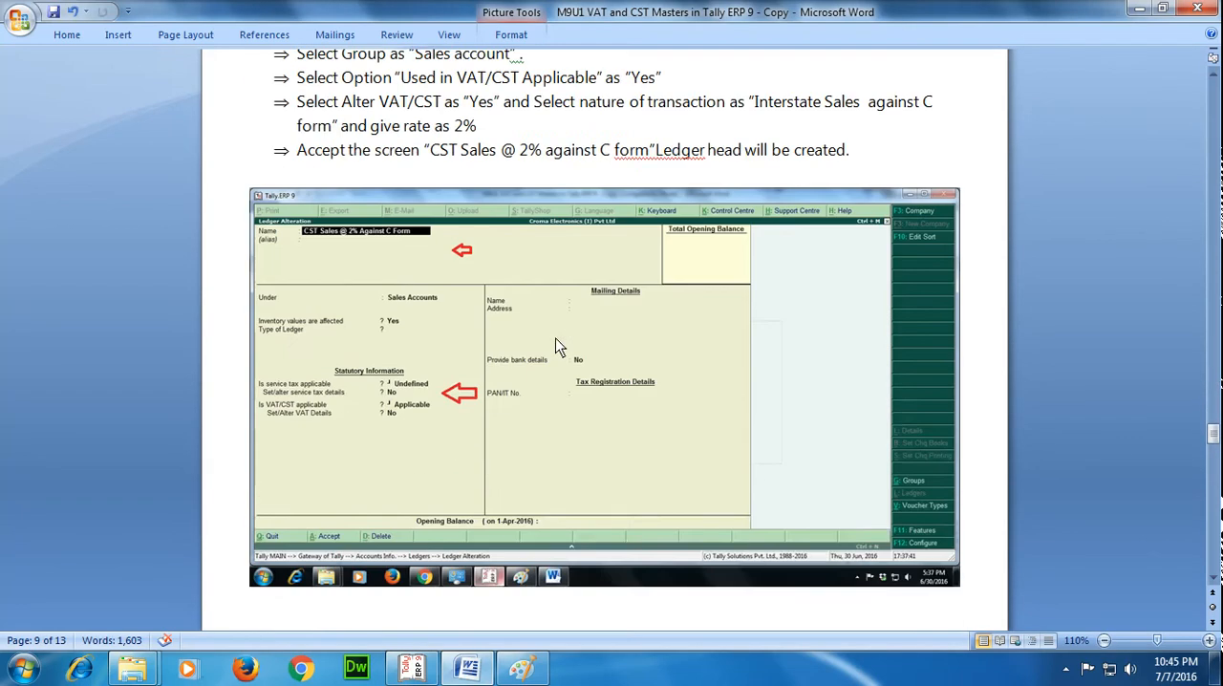
{"action": "scroll", "coordinate": [560, 347], "scroll_direction": "down", "scroll_amount": 10}
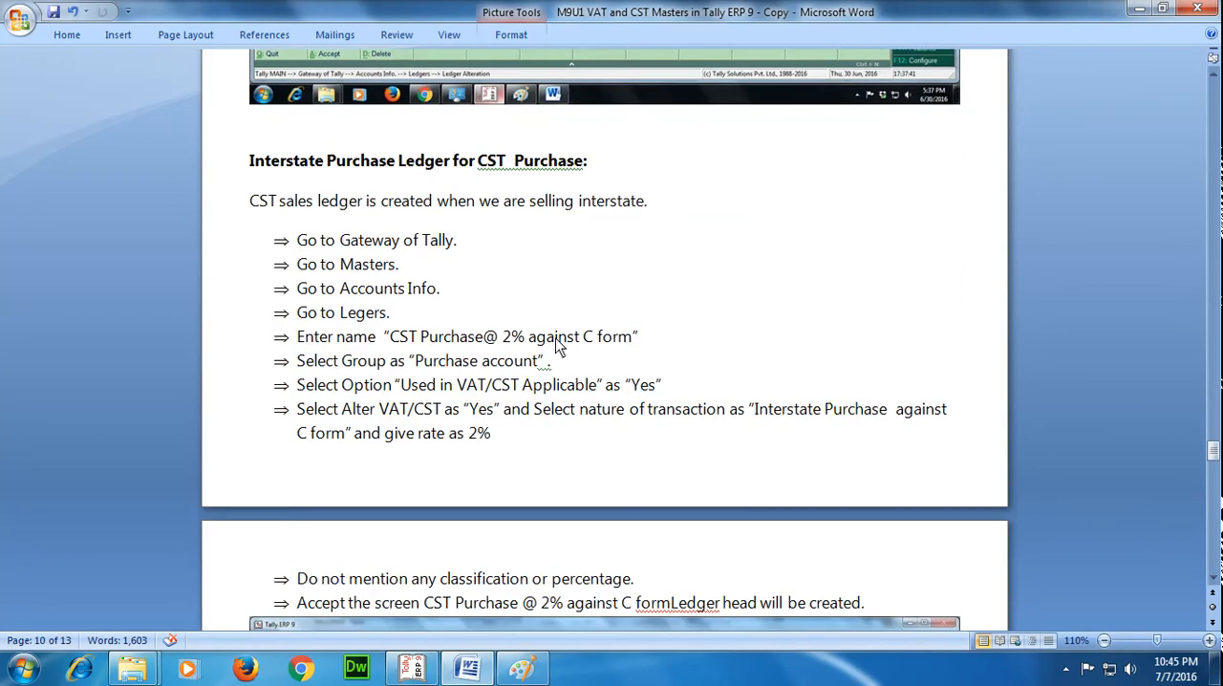
{"action": "scroll", "coordinate": [560, 347], "scroll_direction": "down", "scroll_amount": 1}
{"action": "scroll", "coordinate": [560, 347], "scroll_direction": "up", "scroll_amount": 15}
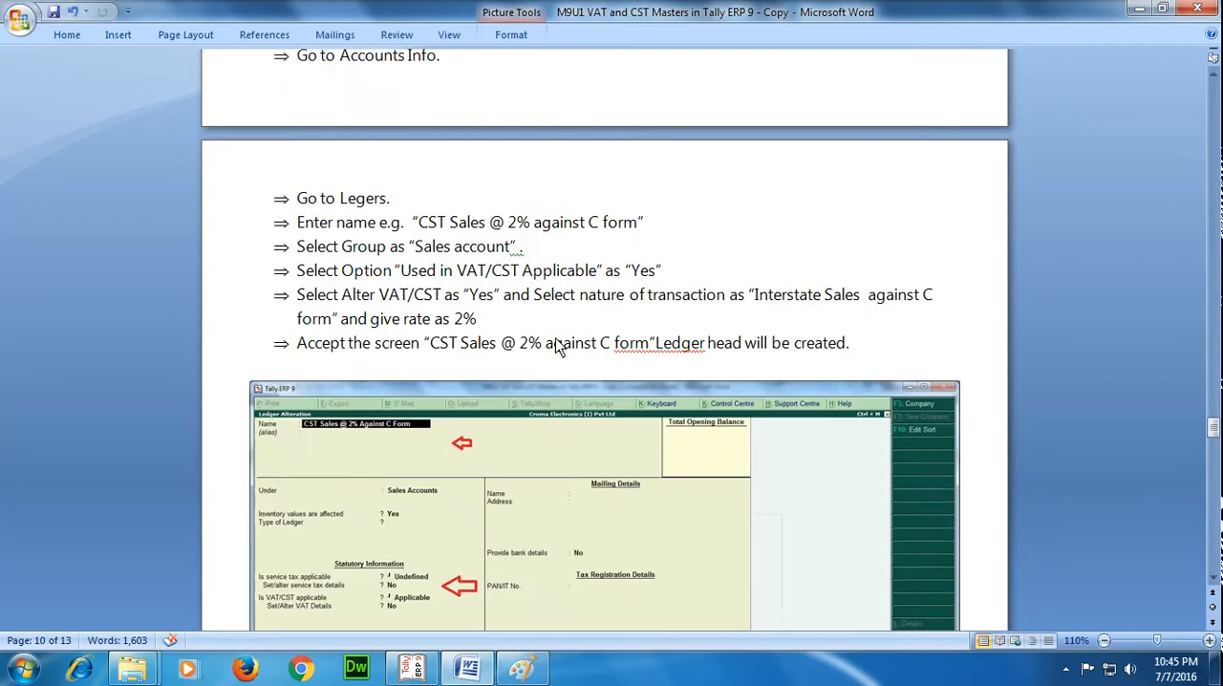
{"action": "scroll", "coordinate": [560, 347], "scroll_direction": "up", "scroll_amount": 4}
{"action": "scroll", "coordinate": [559, 347], "scroll_direction": "up", "scroll_amount": 1}
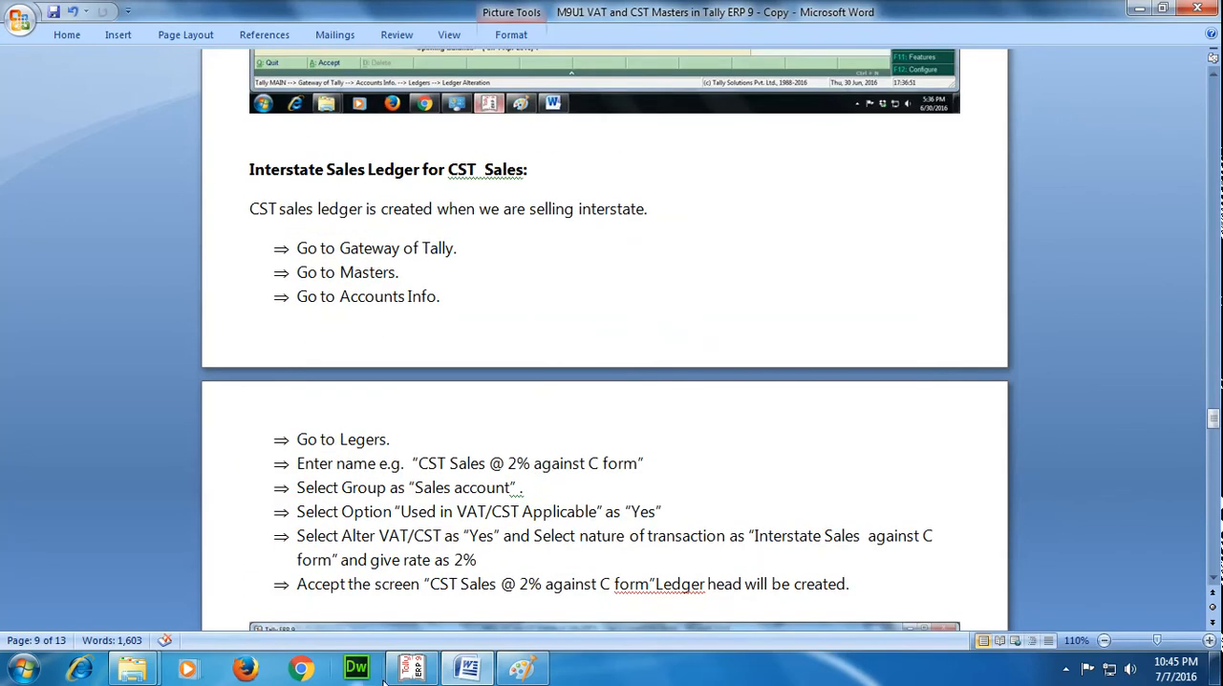
{"action": "left_click", "coordinate": [412, 668]}
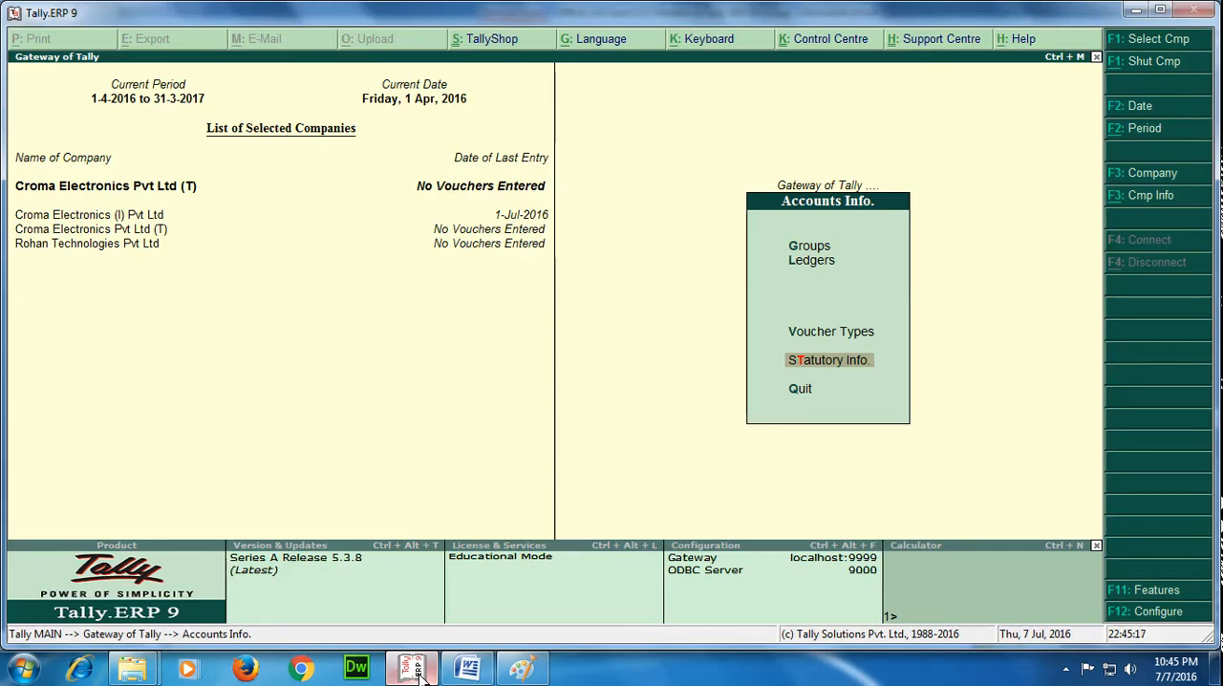
Start a new single ledger named Instate Sales @ 2% Against C Form.
{"action": "key", "text": "Up"}
{"action": "key", "text": "Up"}
{"action": "key", "text": "Return"}
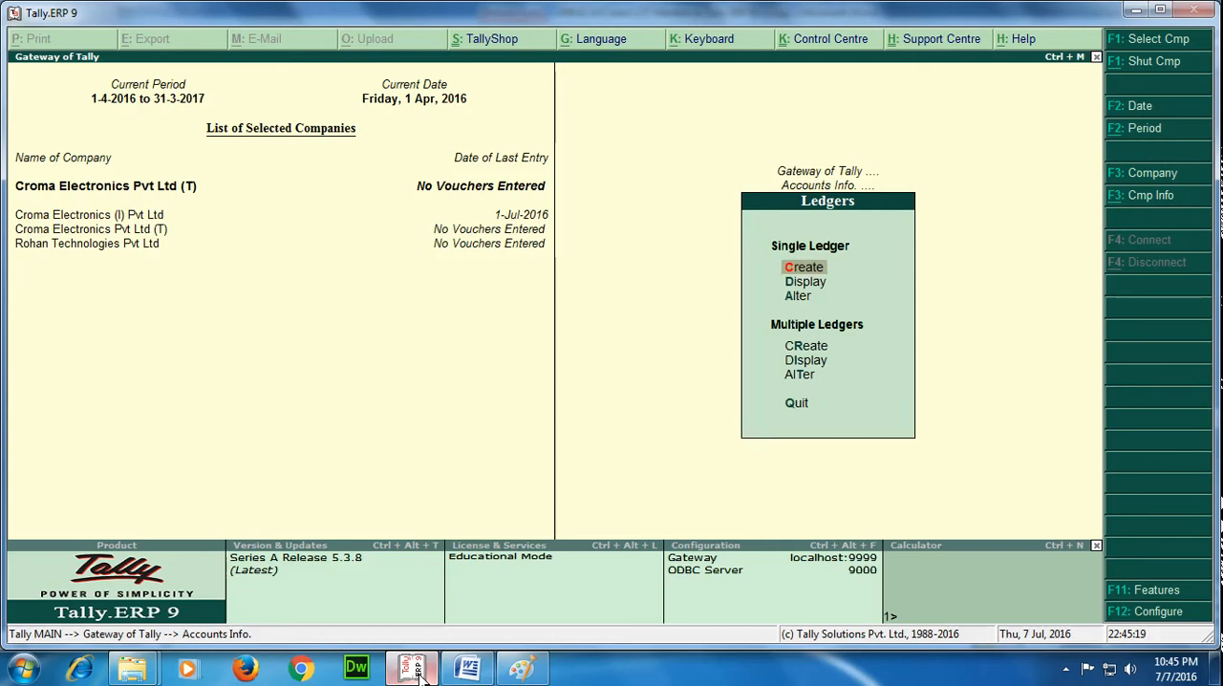
{"action": "key", "text": "Return"}
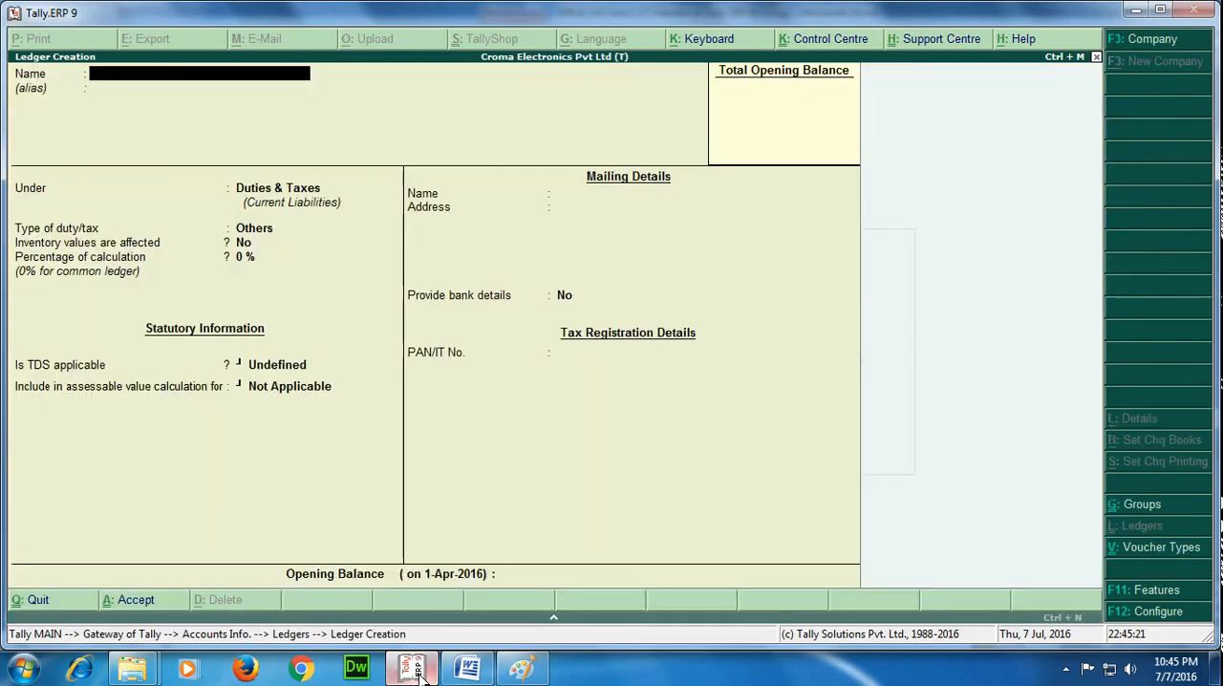
{"action": "type", "text": "Instate Sales @ 2"}
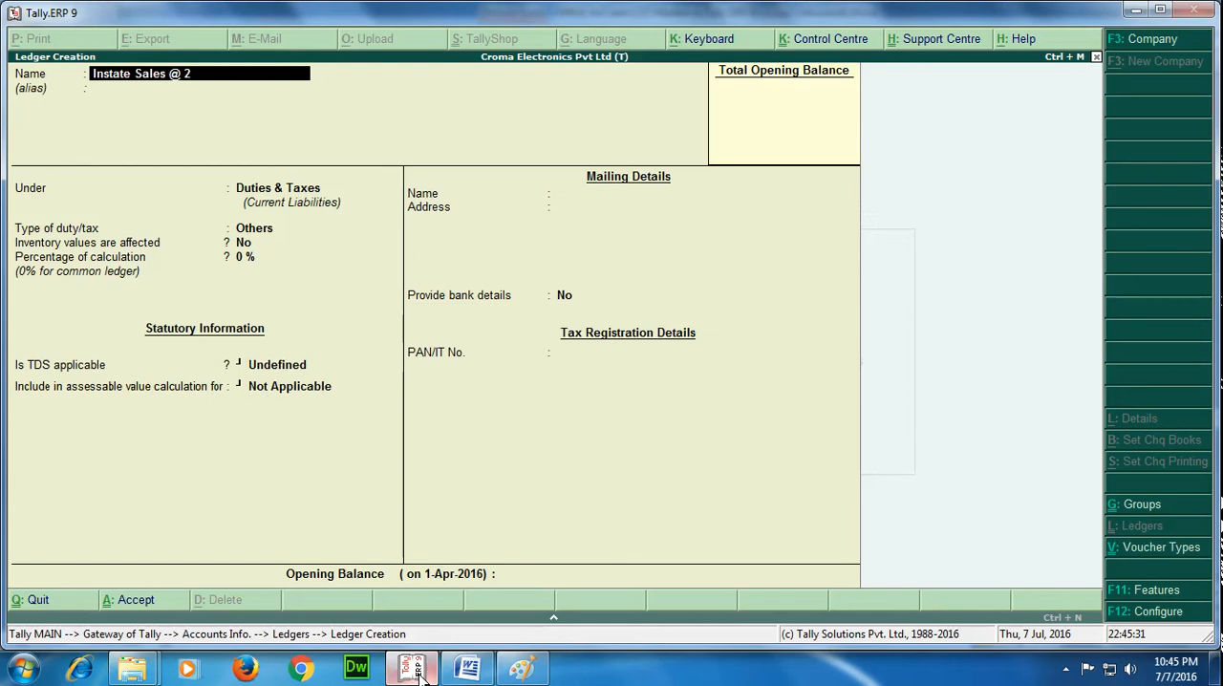
{"action": "type", "text": "% Against C Form"}
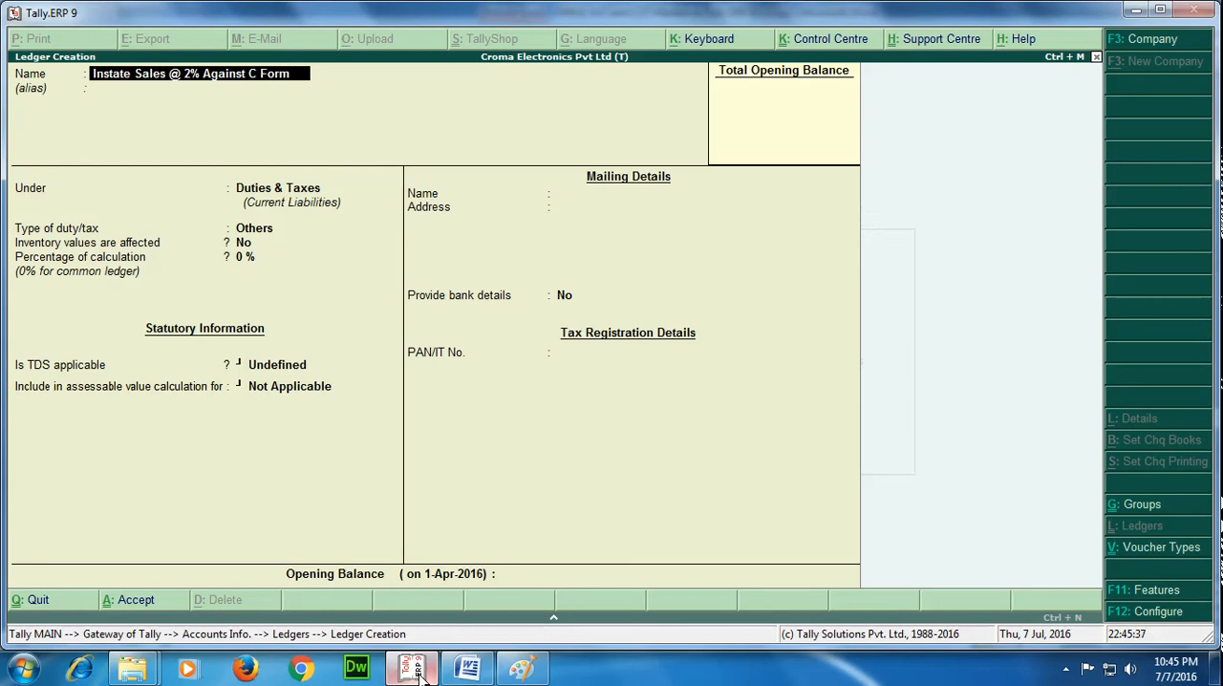
Place the ledger under Sales Accounts without an alias, with inventory values affected set to Yes and ledger type Not Applicable.
{"action": "key", "text": "Return"}
{"action": "key", "text": "Return"}
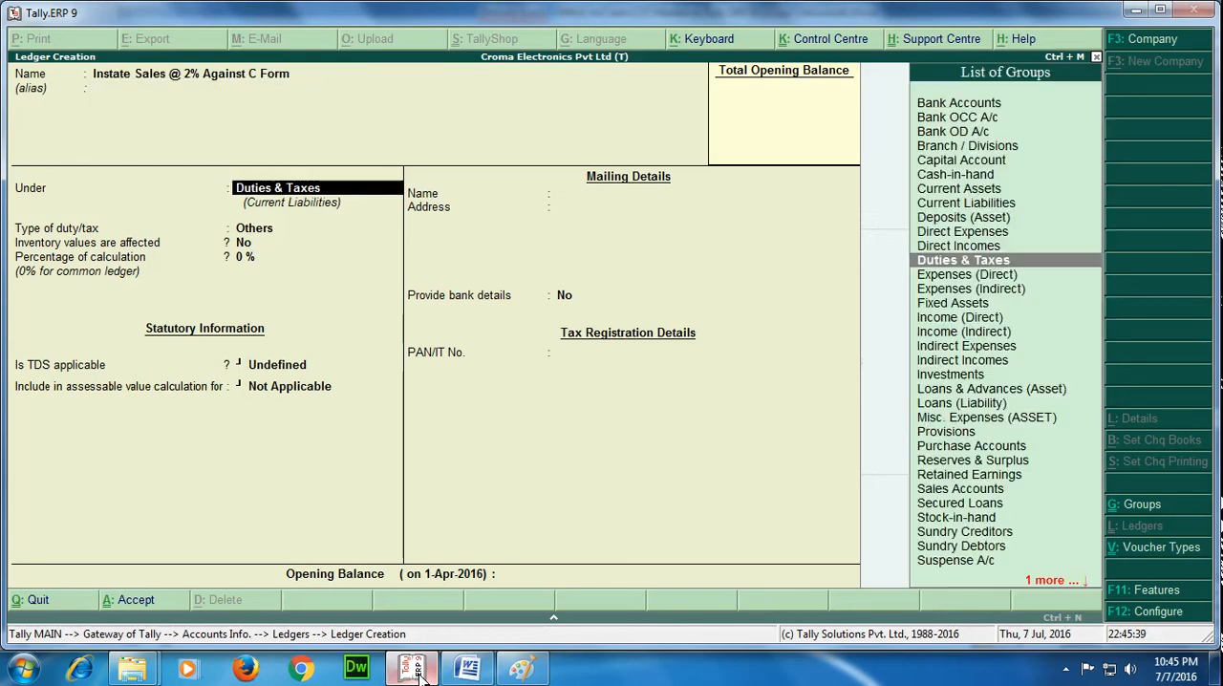
{"action": "type", "text": "Sa"}
{"action": "key", "text": "Return"}
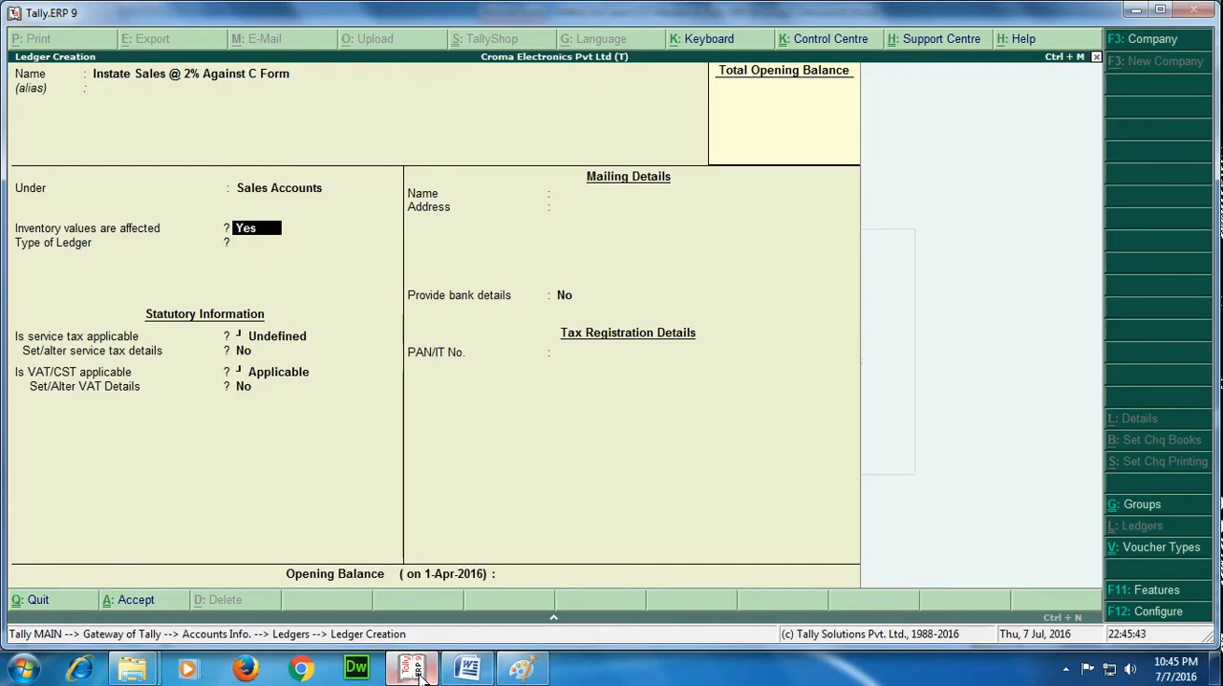
{"action": "key", "text": "Return"}
Leave service tax Undefined, keep VAT/CST Applicable, and set Set/Alter VAT Details to Yes for the sales ledger.
{"action": "key", "text": "Return"}
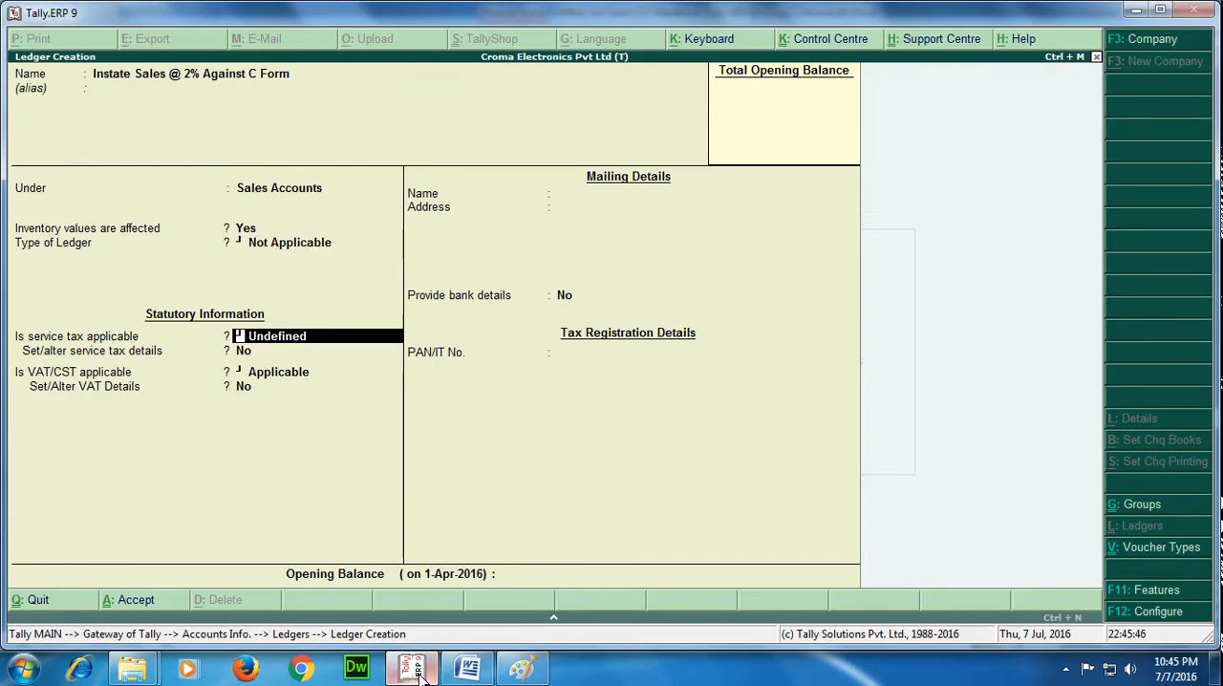
{"action": "key", "text": "Return"}
{"action": "key", "text": "Return"}
{"action": "type", "text": "y"}
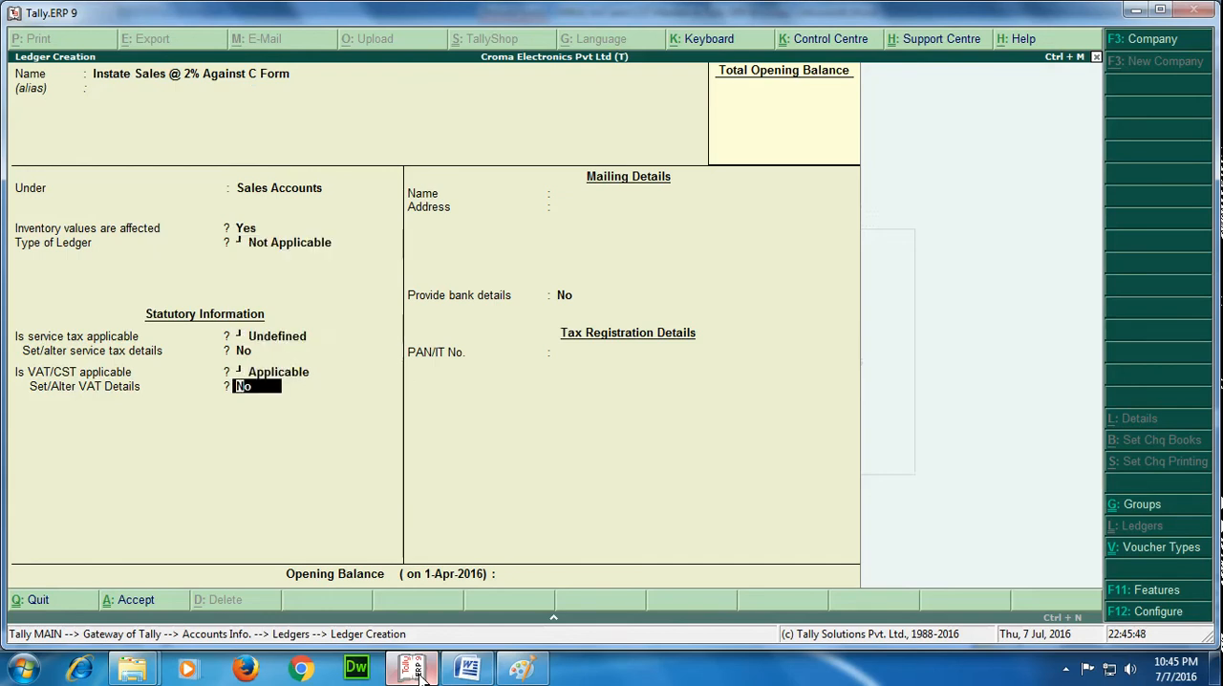
{"action": "key", "text": "Return"}
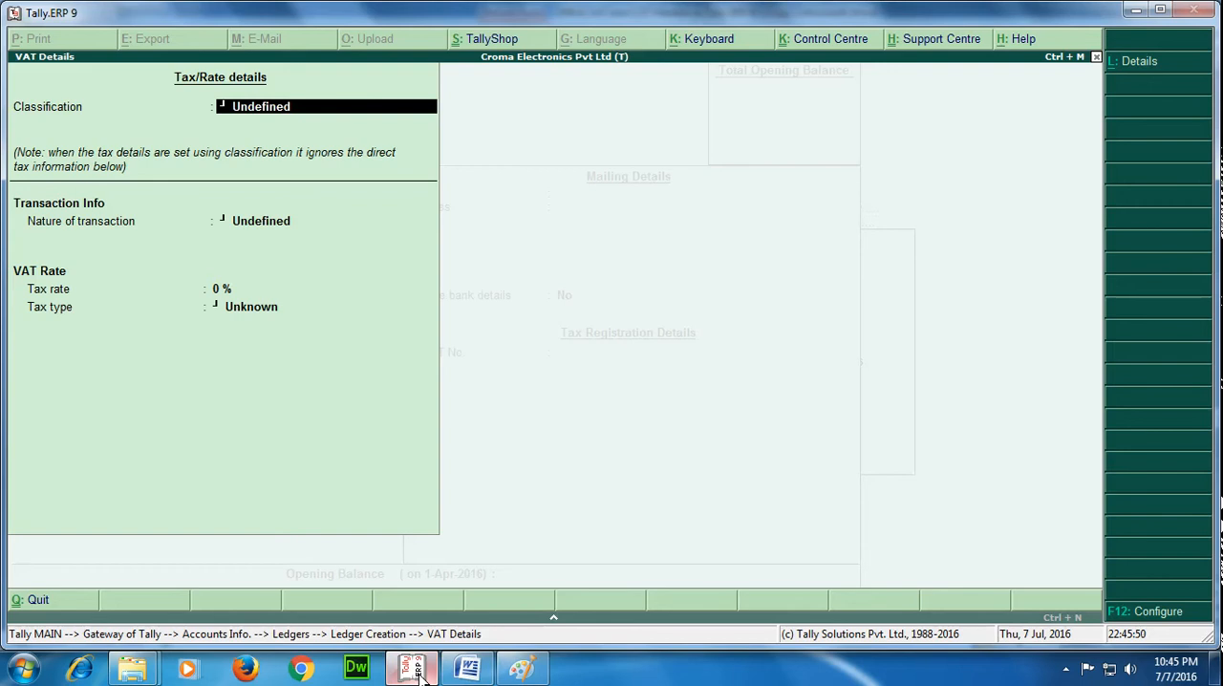
Clear the Undefined classification and create a new VAT classification named Instate Sales @ 2% Against C Form.
{"action": "key", "text": "Delete"}
{"action": "key", "text": "Delete"}
{"action": "key", "text": "Delete"}
{"action": "key", "text": "Delete"}
{"action": "key", "text": "Delete"}
{"action": "key", "text": "Delete"}
{"action": "key", "text": "Delete"}
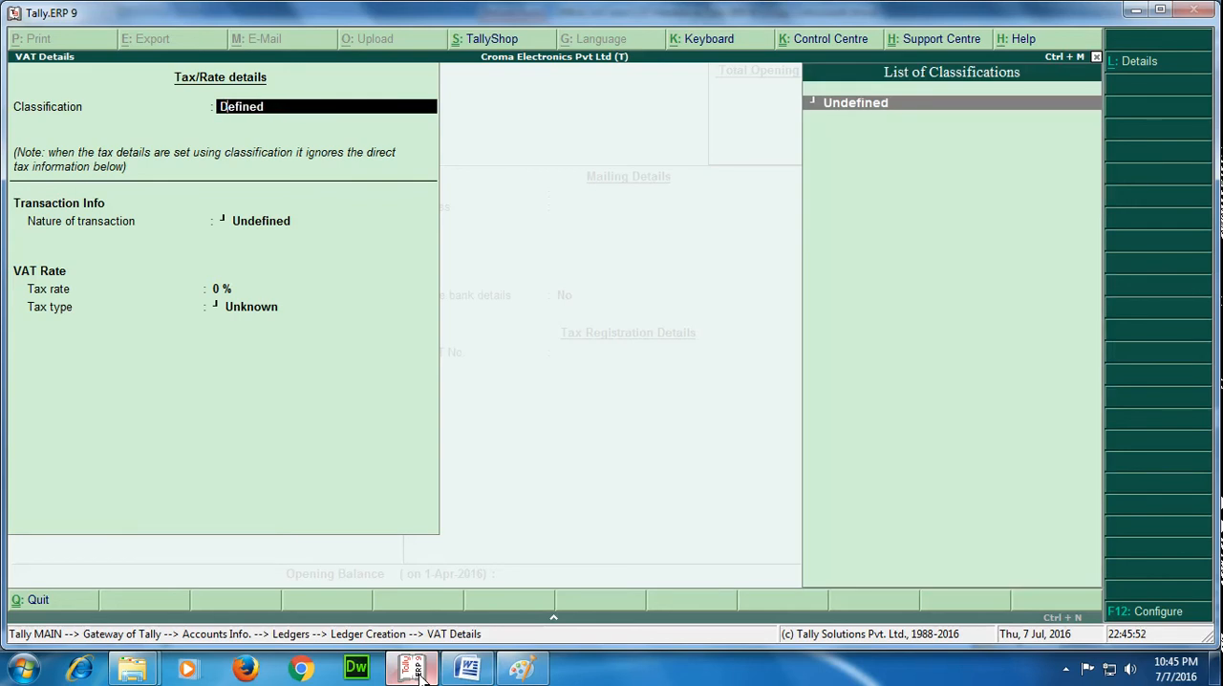
{"action": "key", "text": "Delete"}
{"action": "key", "text": "Delete"}
{"action": "key", "text": "Delete"}
{"action": "key", "text": "Delete"}
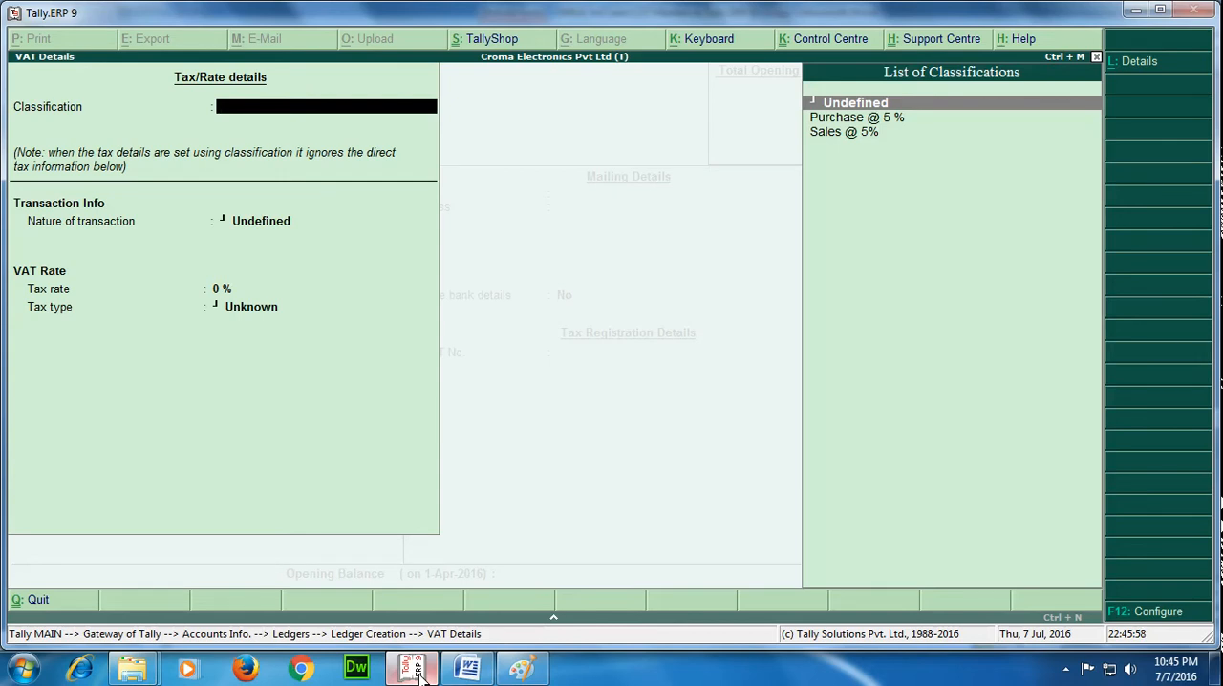
{"action": "key", "text": "alt+c"}
{"action": "type", "text": "In"}
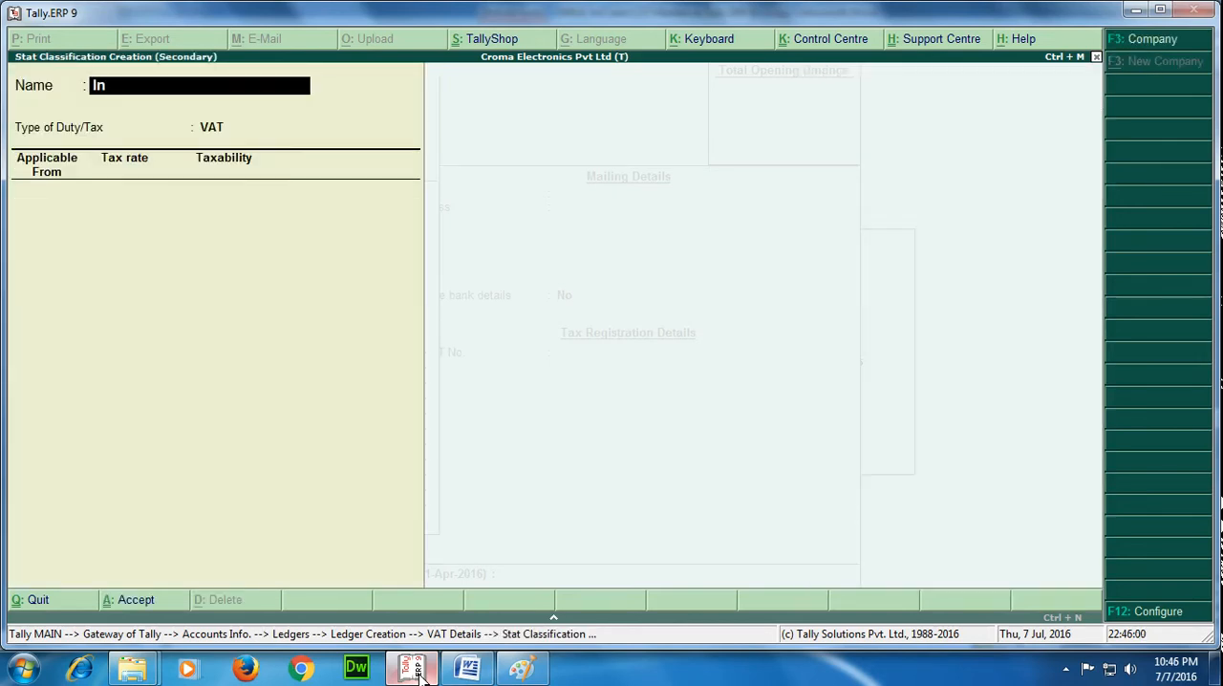
{"action": "type", "text": "state Sales @ 2"}
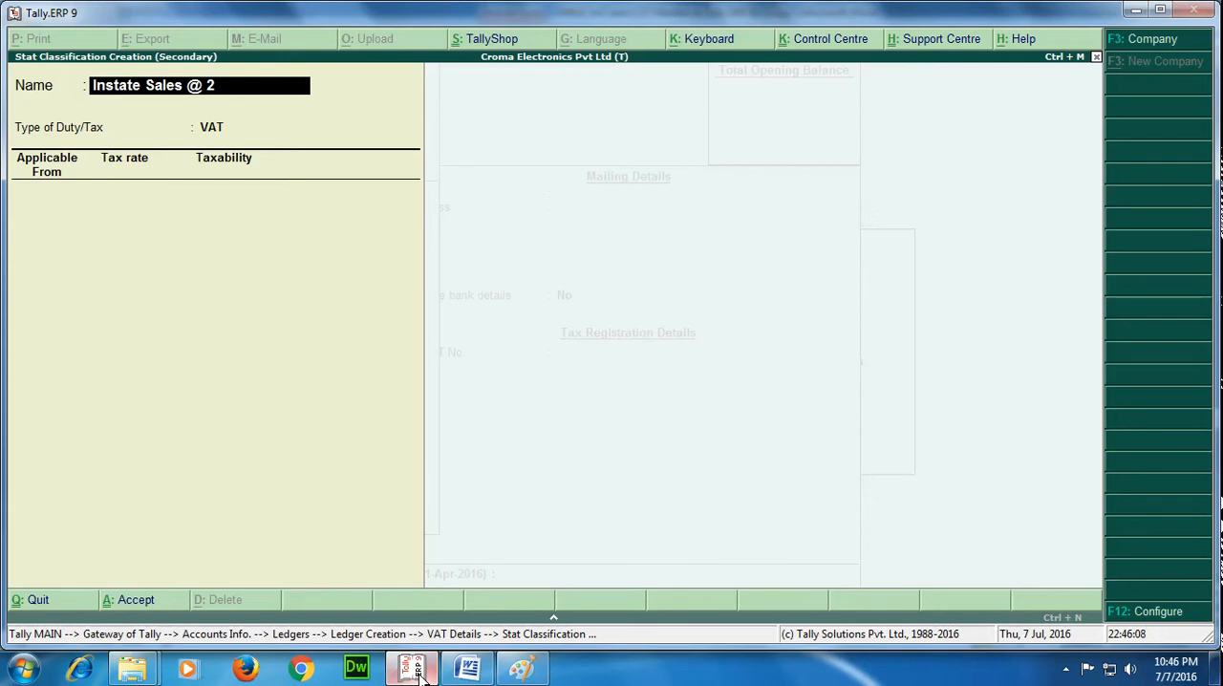
{"action": "type", "text": "% Against C Form"}
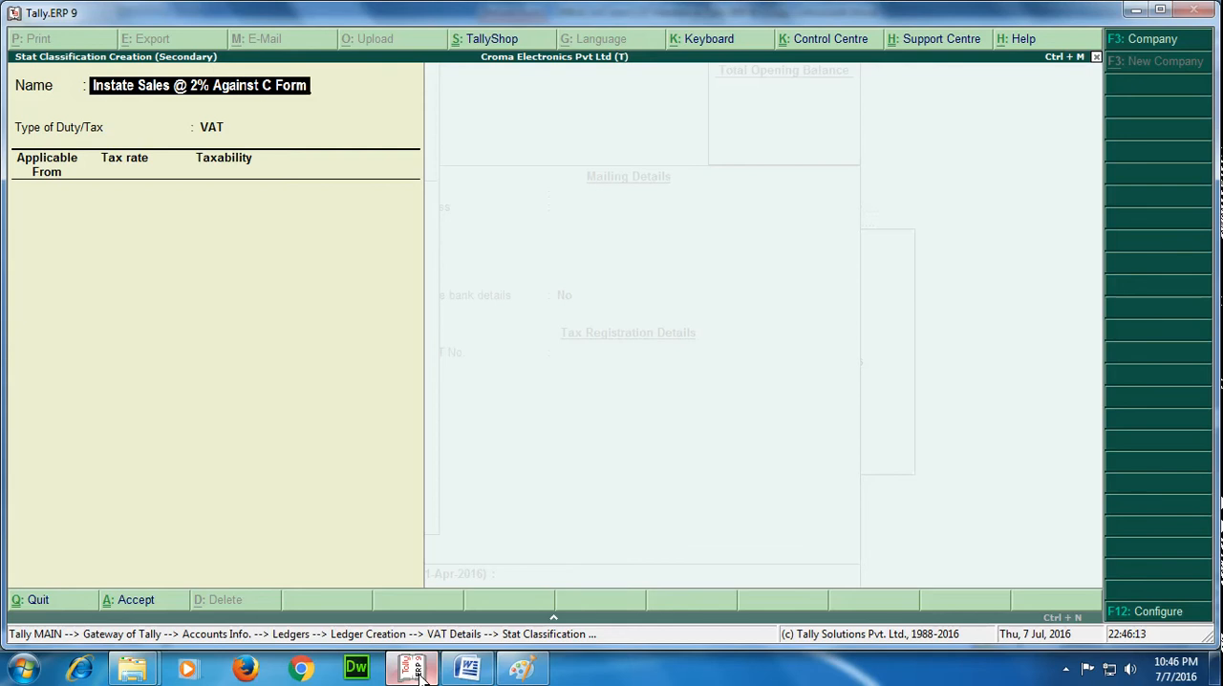
{"action": "key", "text": "Return"}
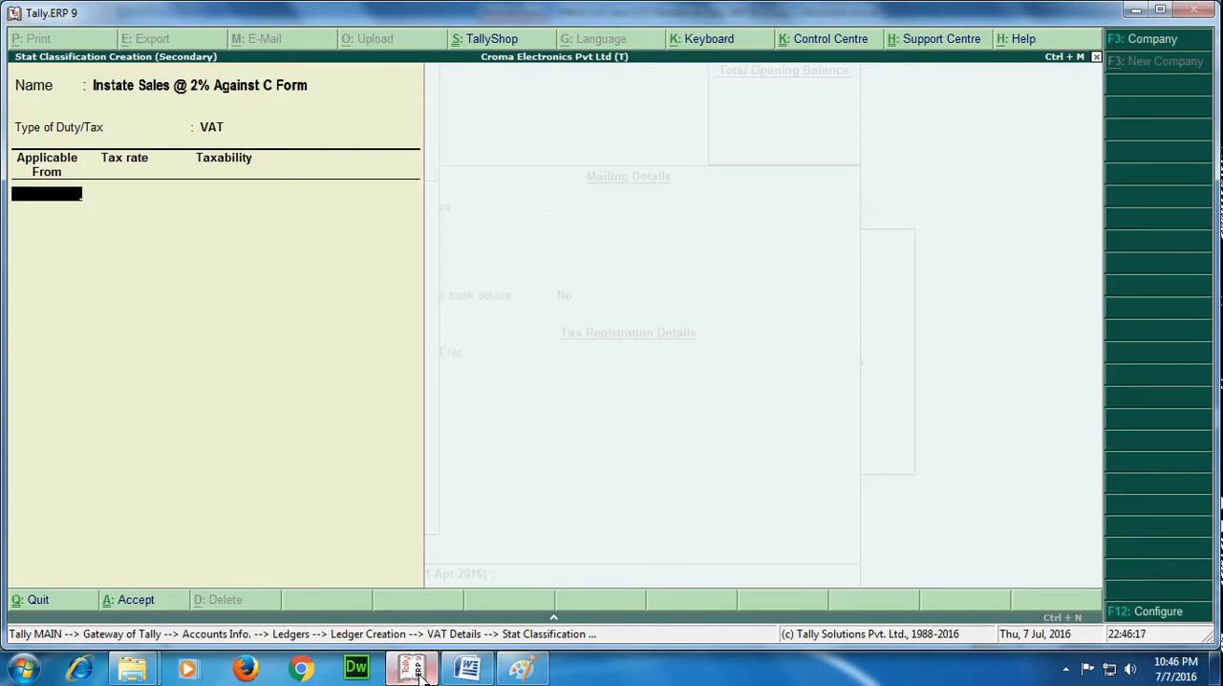
Make the classification applicable from 1-Apr-2016 at a 2% tax rate, save it, and apply it to the sales ledger.
{"action": "type", "text": "1/4/16"}
{"action": "key", "text": "Return"}
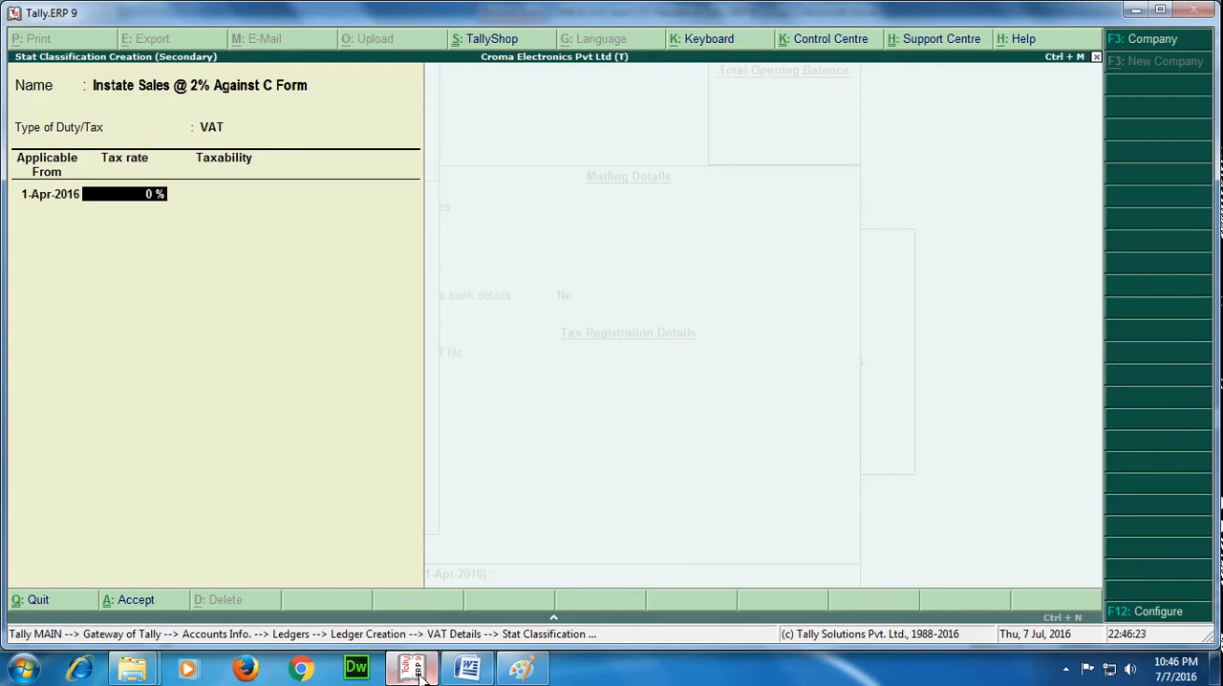
{"action": "type", "text": "2"}
{"action": "key", "text": "Return"}
Save the interstate sales ledger without bank details, PAN or opening balance, and leave ledger creation.
{"action": "key", "text": "Return"}
{"action": "key", "text": "Return"}
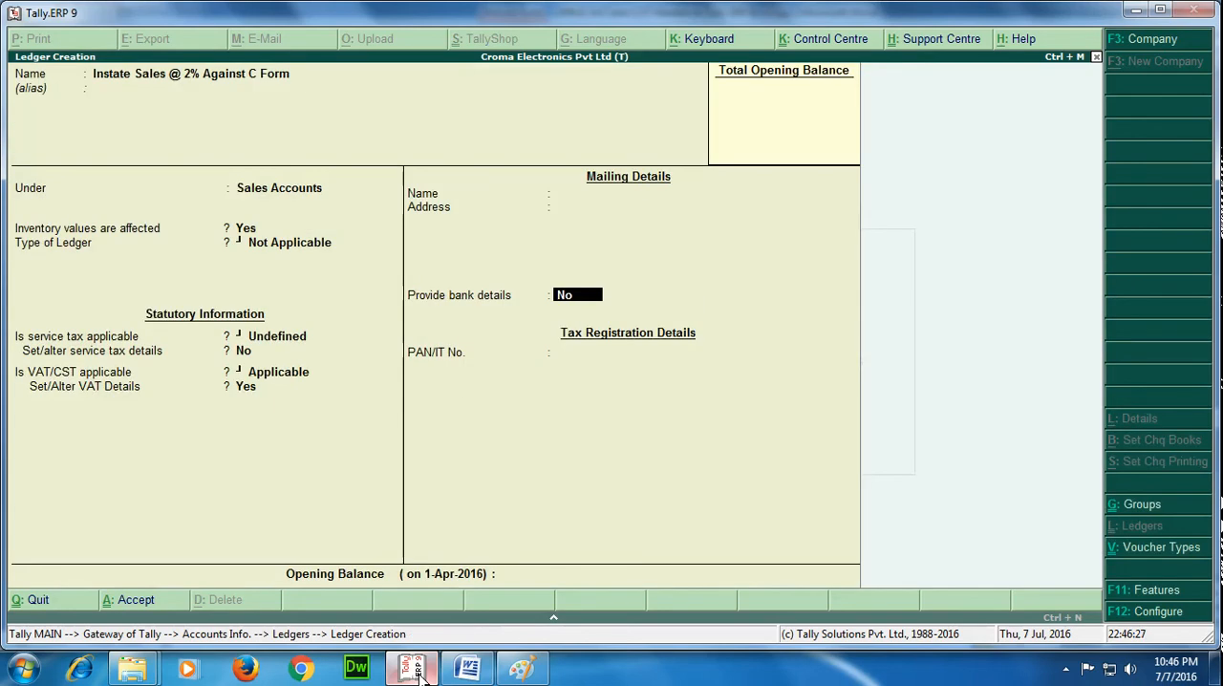
{"action": "key", "text": "Return"}
{"action": "key", "text": "Return"}
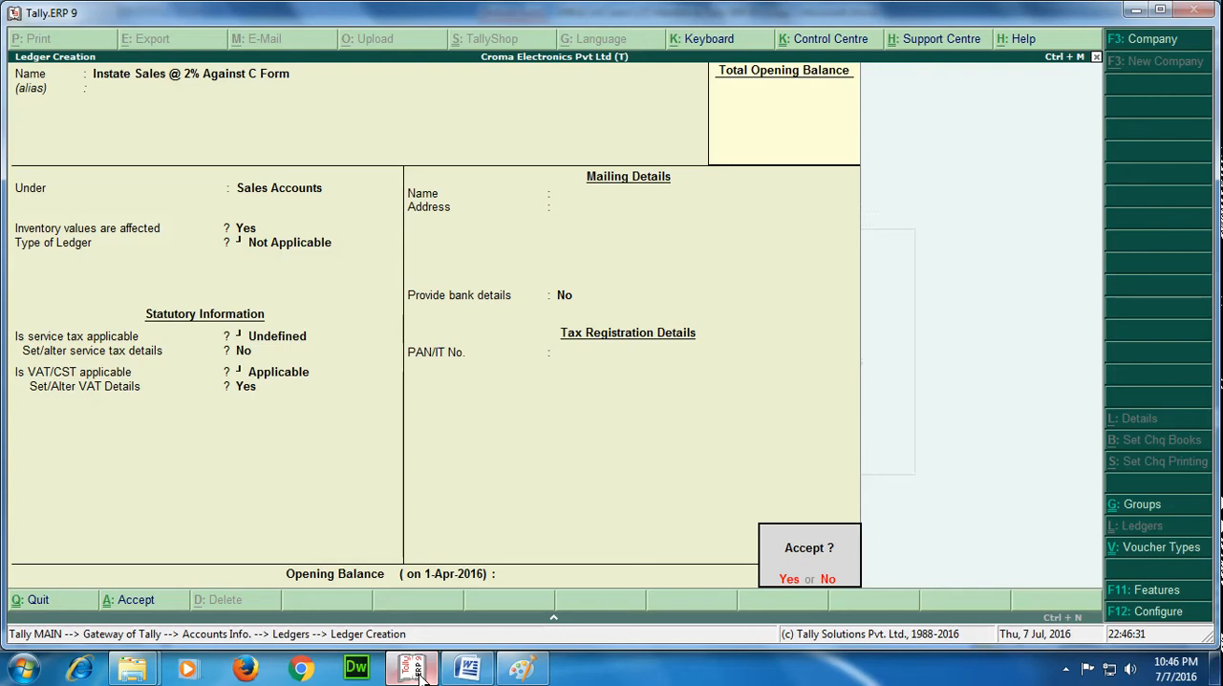
{"action": "key", "text": "Return"}
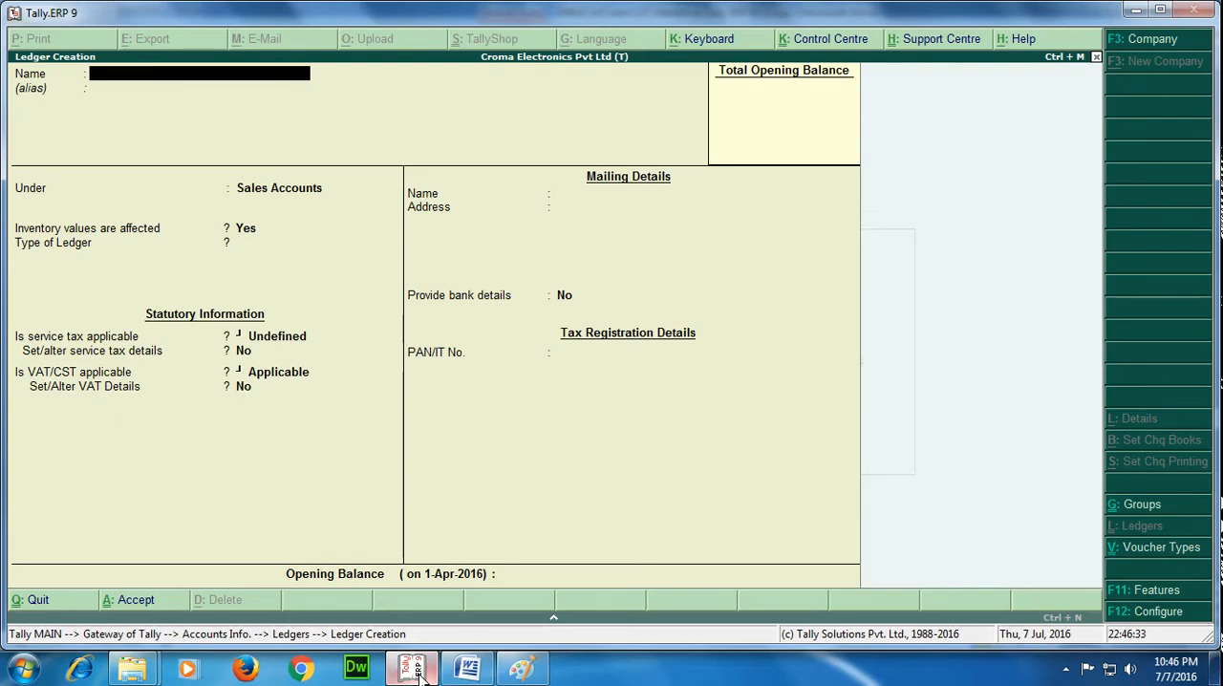
{"action": "key", "text": "Escape"}
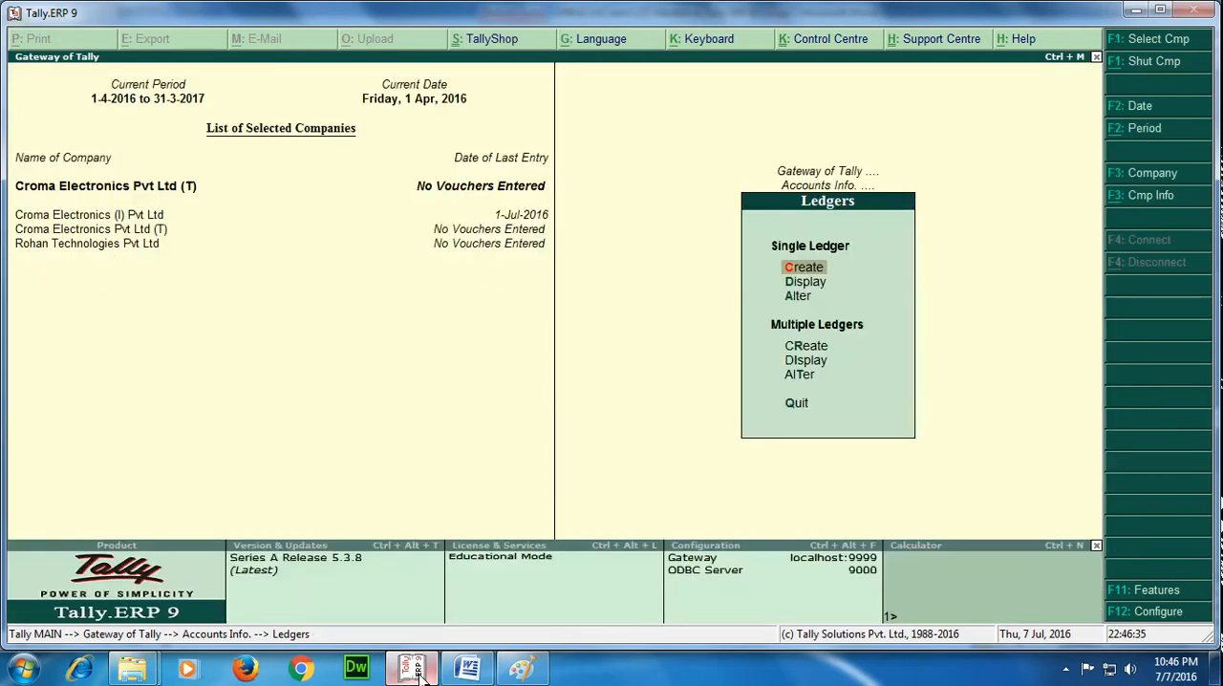
Leave the ledger menus, switch to the Word notes and review the section on VAT and CST rates for stock items.
{"action": "key", "text": "Escape"}
{"action": "key", "text": "Escape"}
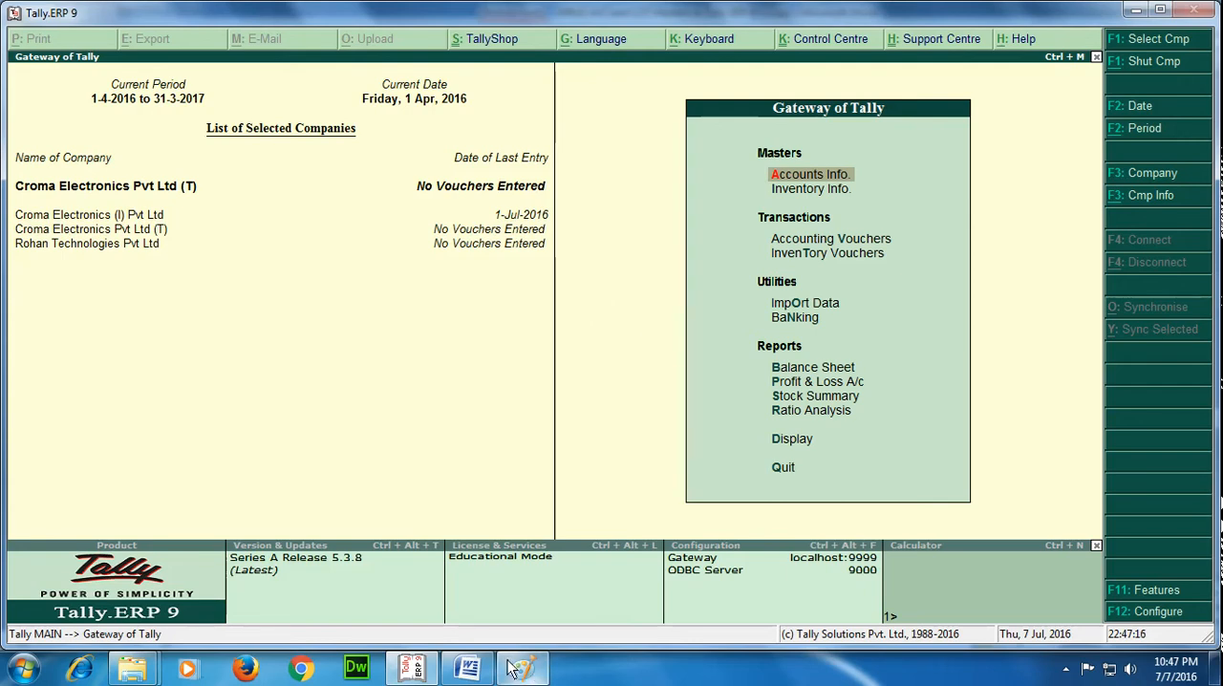
{"action": "left_click", "coordinate": [468, 664]}
{"action": "scroll", "coordinate": [605, 372], "scroll_direction": "down", "scroll_amount": 15}
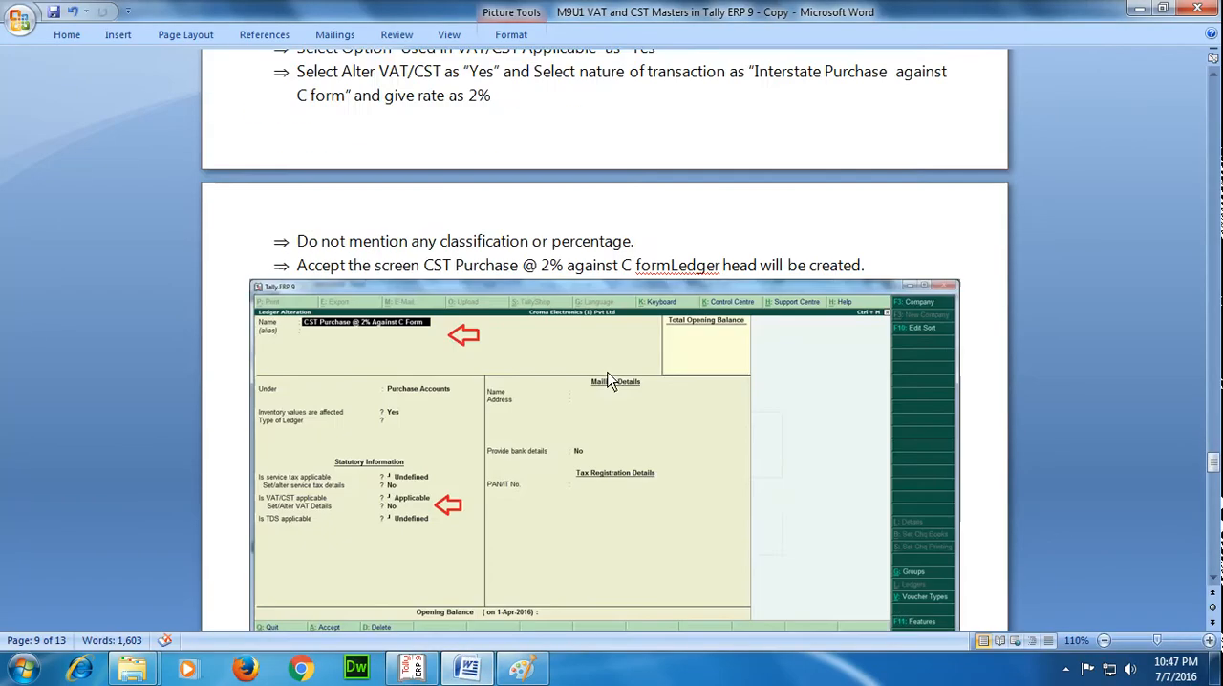
{"action": "scroll", "coordinate": [611, 381], "scroll_direction": "down", "scroll_amount": 10}
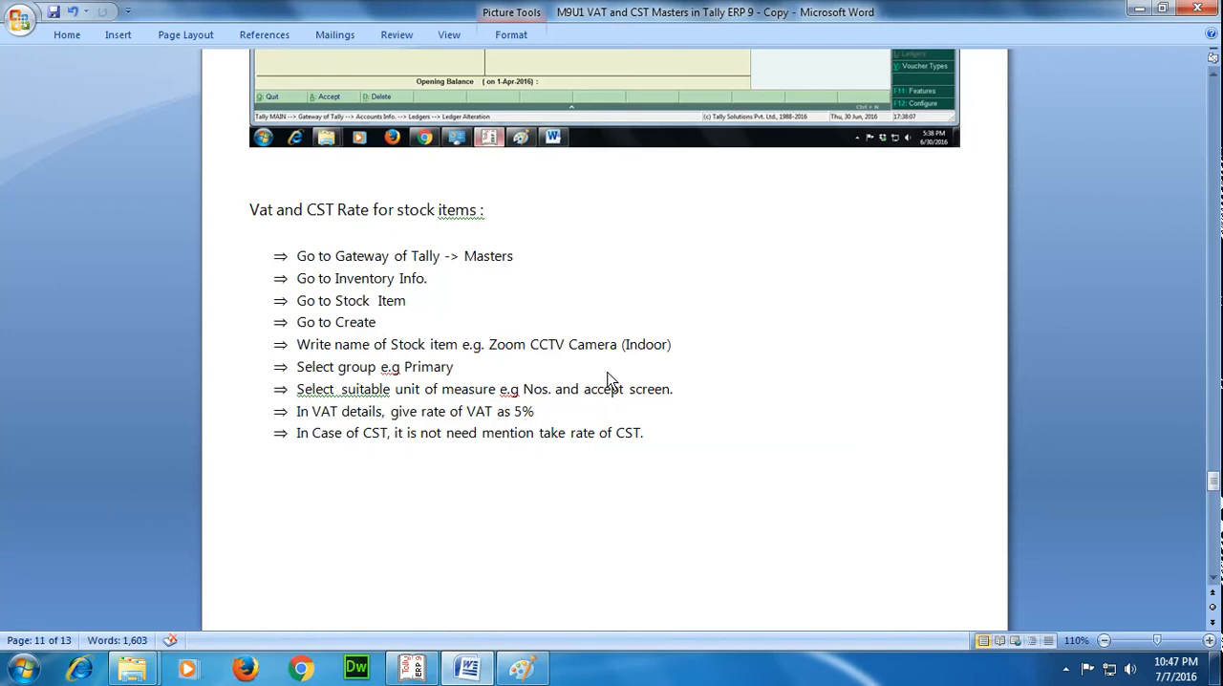
{"action": "scroll", "coordinate": [609, 379], "scroll_direction": "down", "scroll_amount": 12}
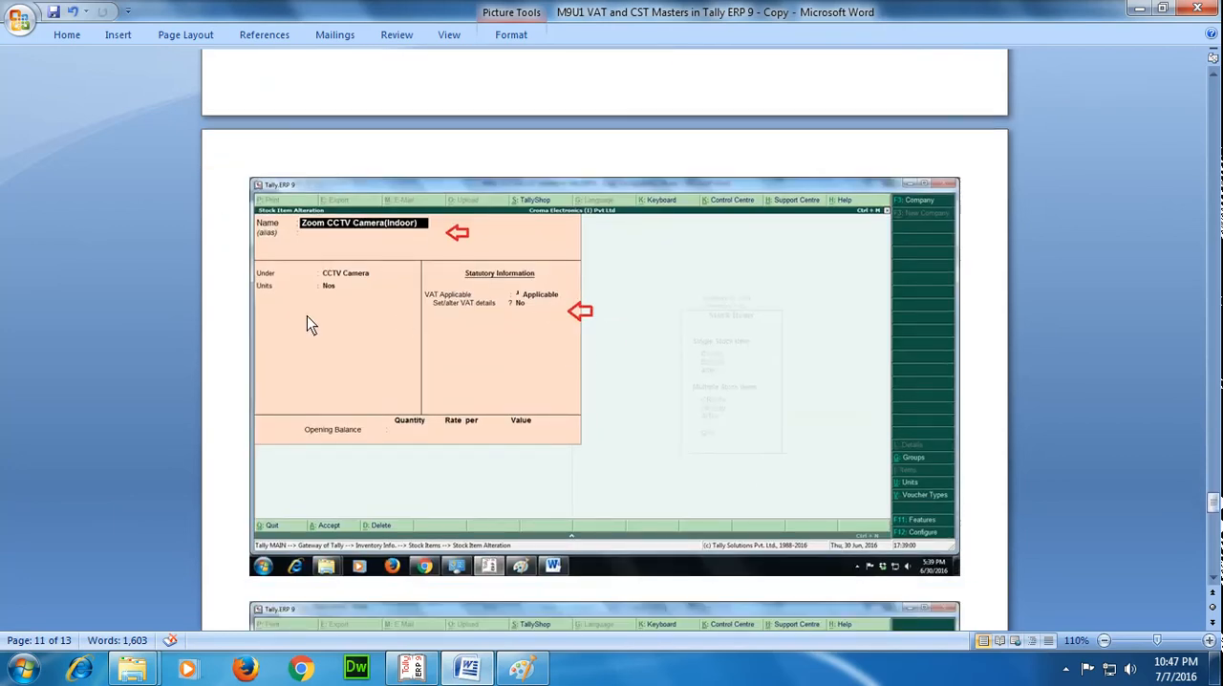
{"action": "scroll", "coordinate": [310, 322], "scroll_direction": "up", "scroll_amount": 9}
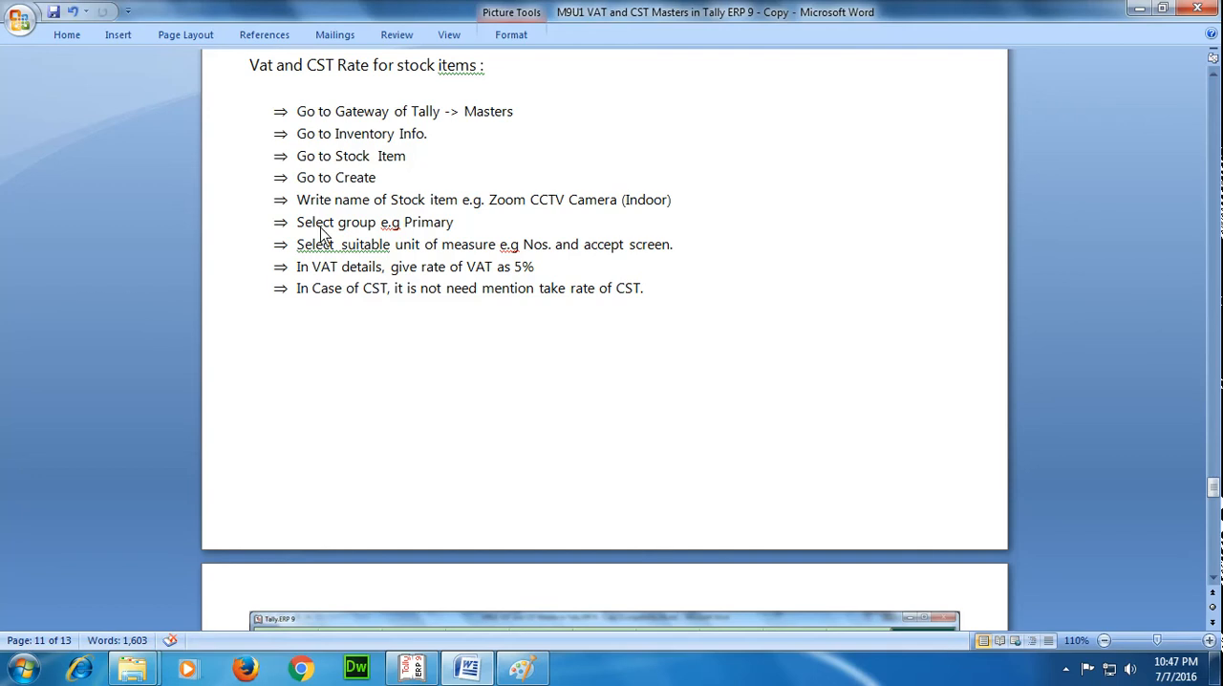
{"action": "scroll", "coordinate": [483, 215], "scroll_direction": "up", "scroll_amount": 1}
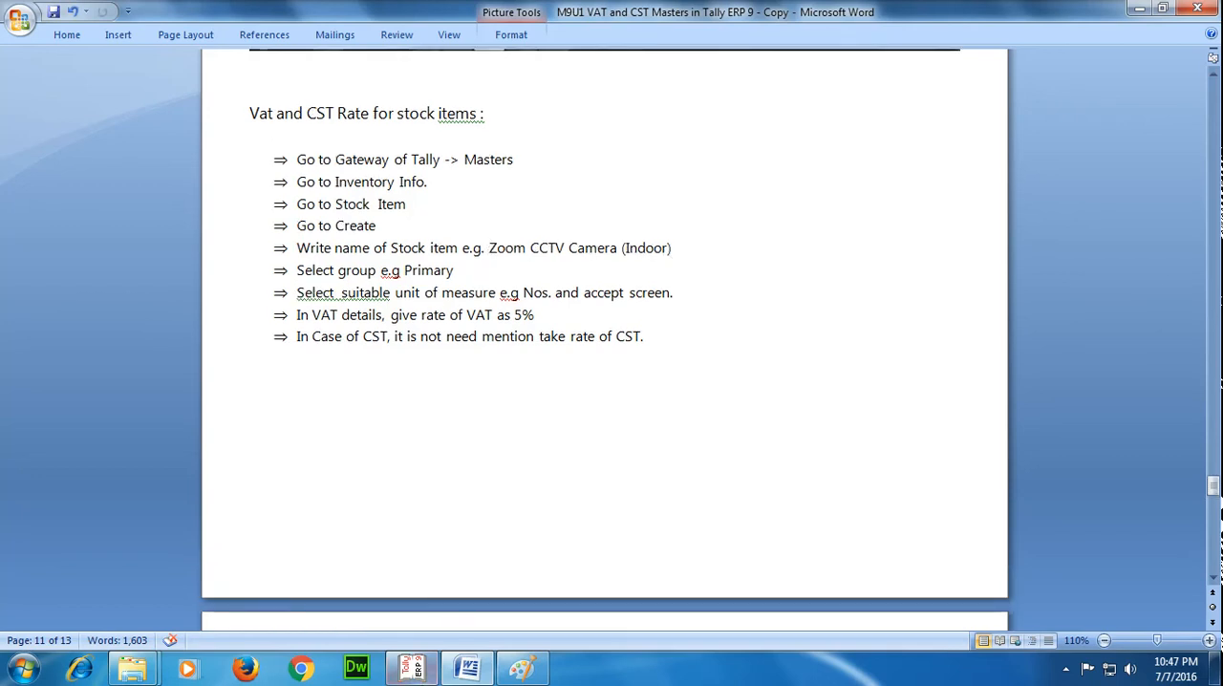
Switch back to Tally.ERP 9 and begin a new unit of measure under Inventory Info.
{"action": "left_click", "coordinate": [412, 668]}
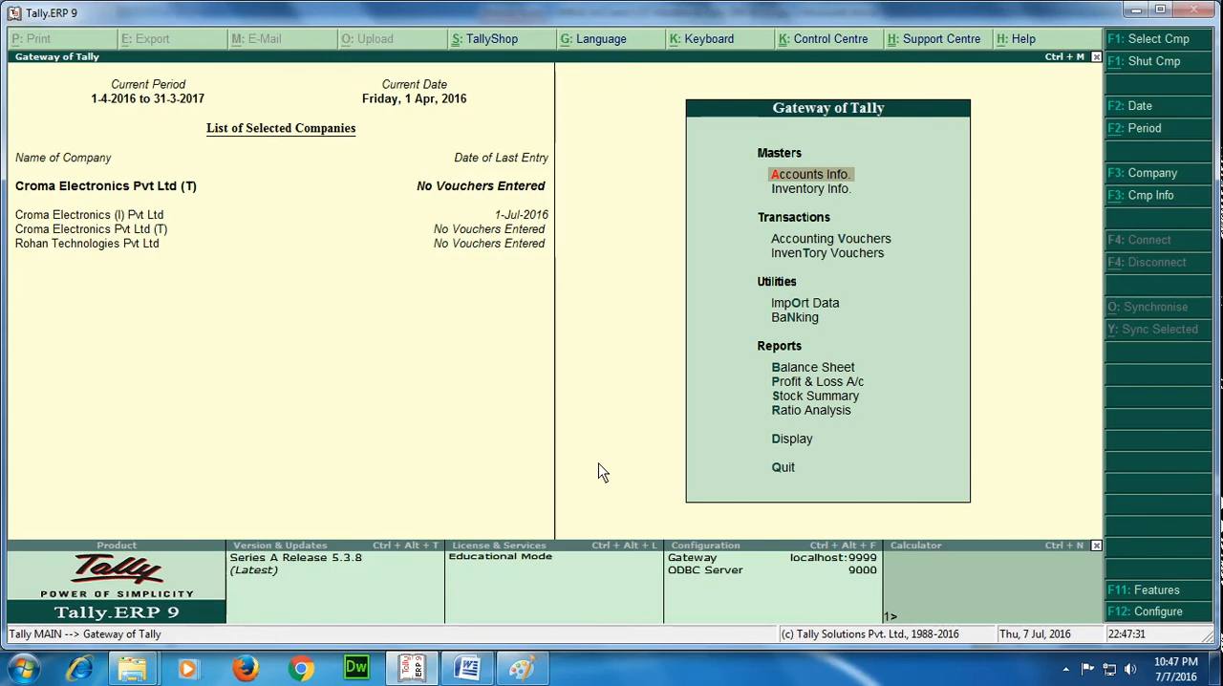
{"action": "key", "text": "Down"}
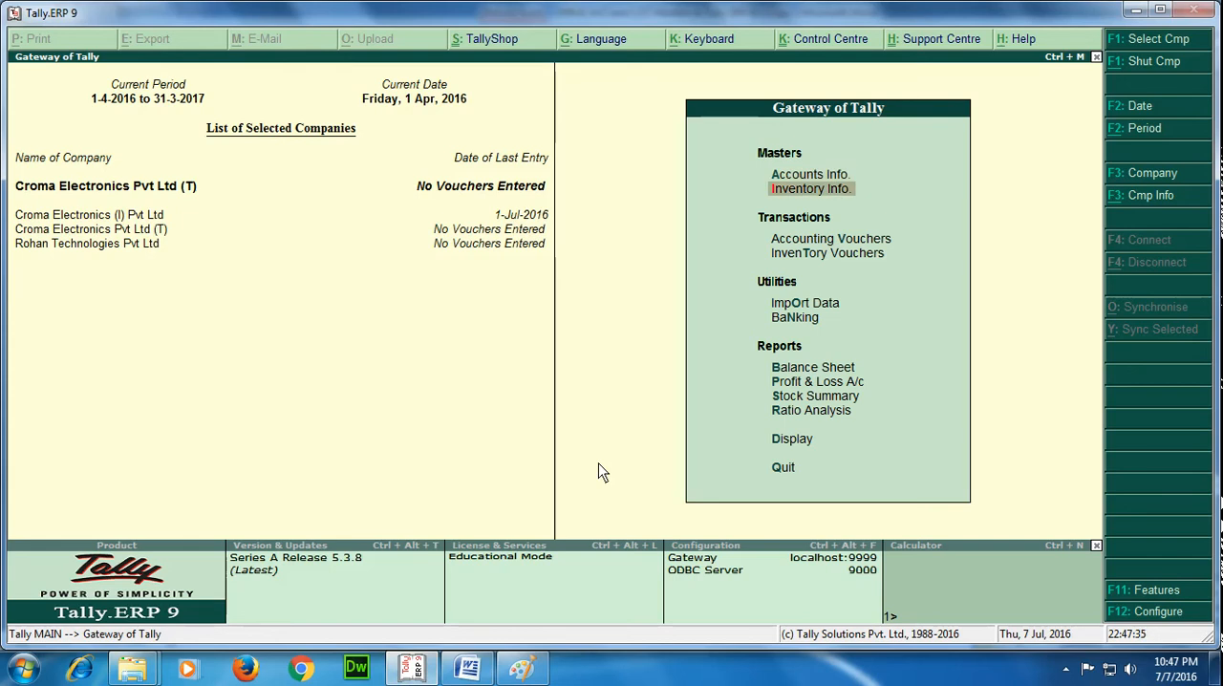
{"action": "key", "text": "Return"}
{"action": "key", "text": "Down"}
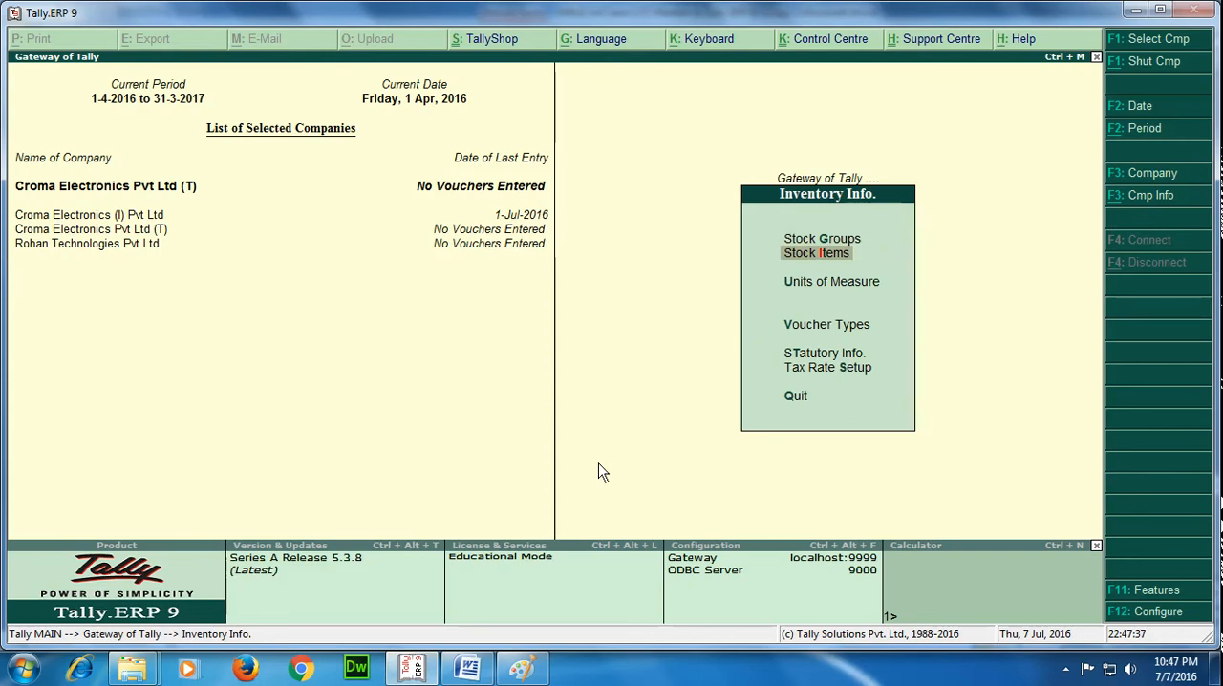
{"action": "key", "text": "Return"}
{"action": "key", "text": "Escape"}
{"action": "key", "text": "Down"}
{"action": "key", "text": "Return"}
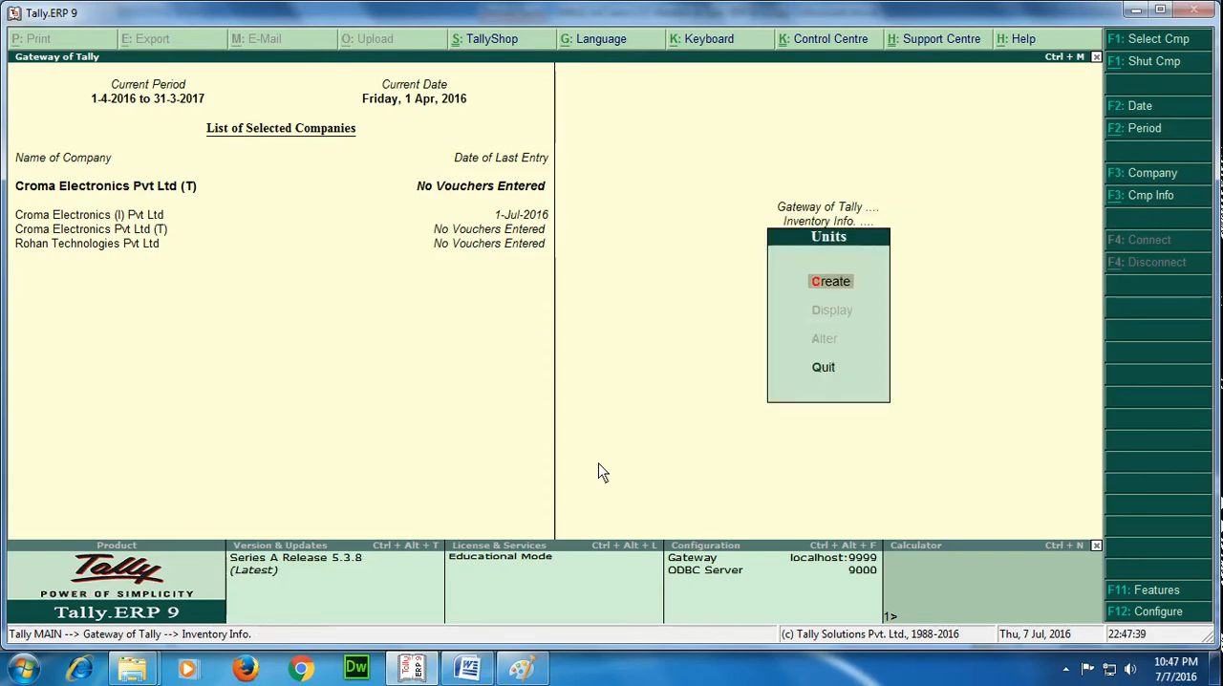
{"action": "key", "text": "Return"}
Define the simple unit with symbol Nos, formal name Number and 0 decimal places, save it and leave unit creation.
{"action": "type", "text": "Nos"}
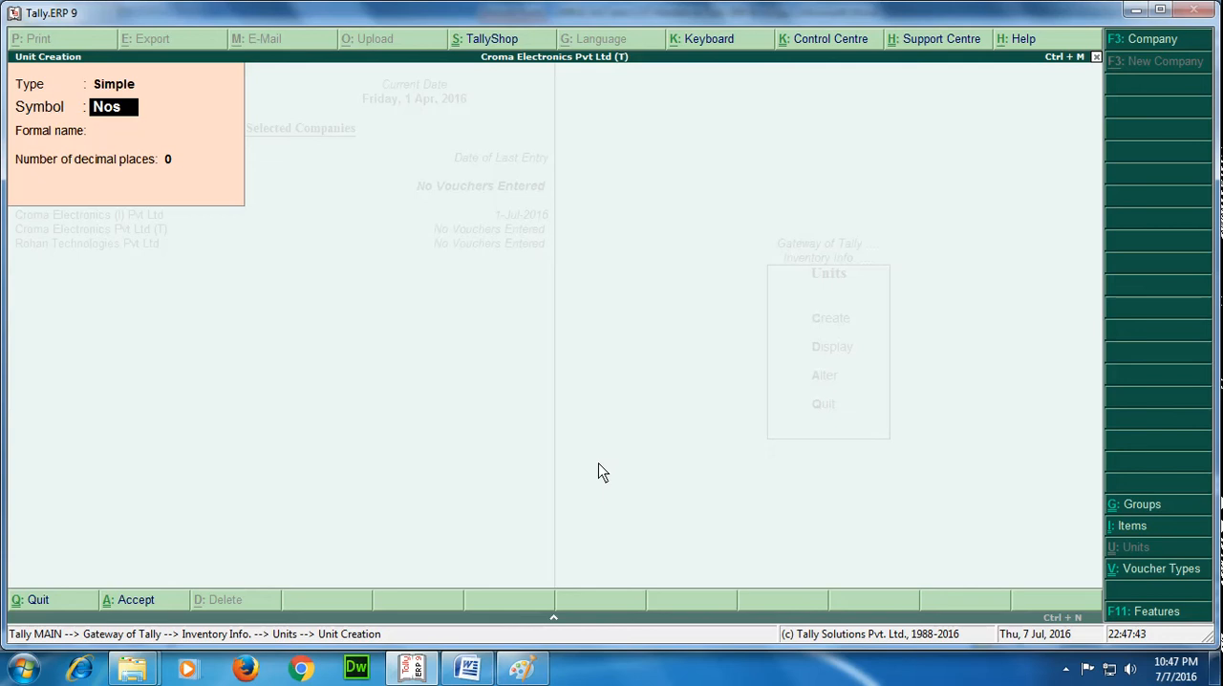
{"action": "key", "text": "Return"}
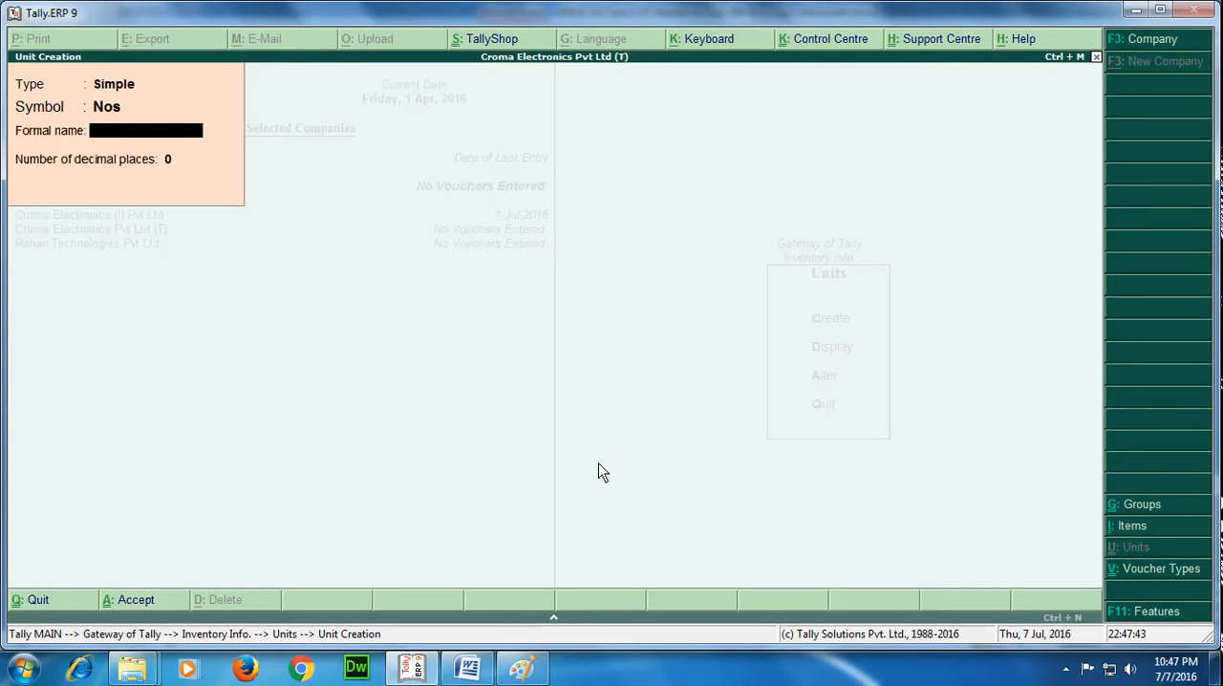
{"action": "type", "text": "Number"}
{"action": "key", "text": "Return"}
{"action": "key", "text": "Return"}
{"action": "key", "text": "Return"}
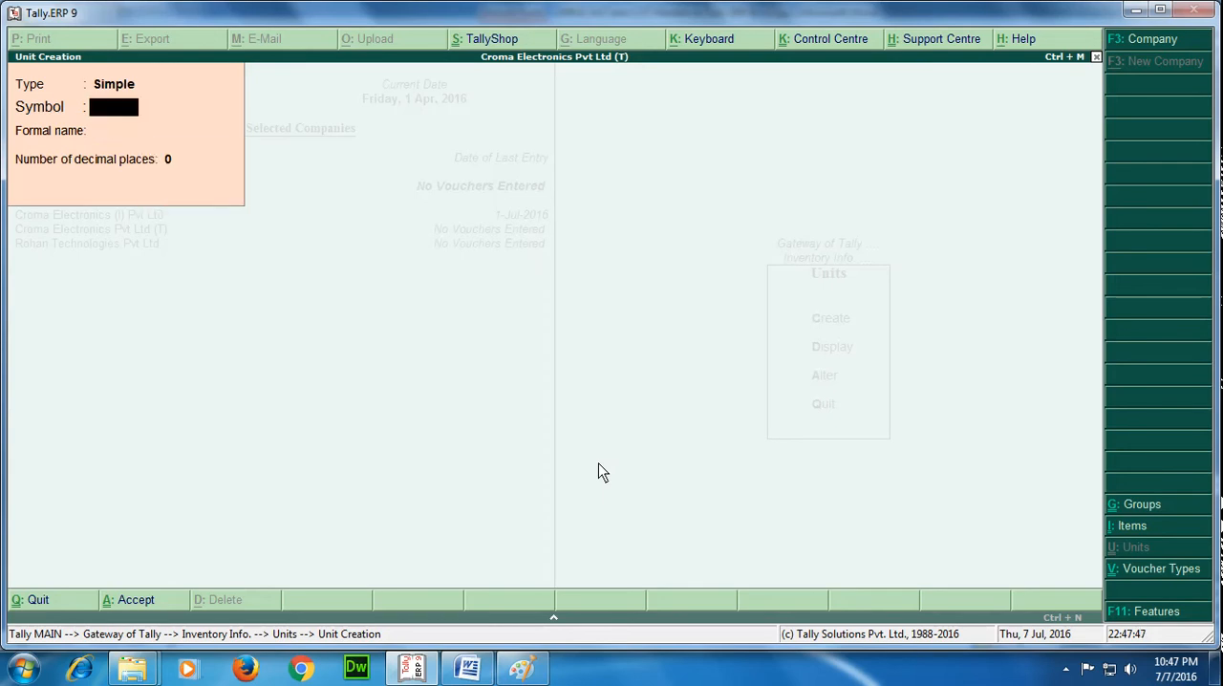
{"action": "key", "text": "Escape"}
{"action": "key", "text": "Return"}
{"action": "key", "text": "Escape"}
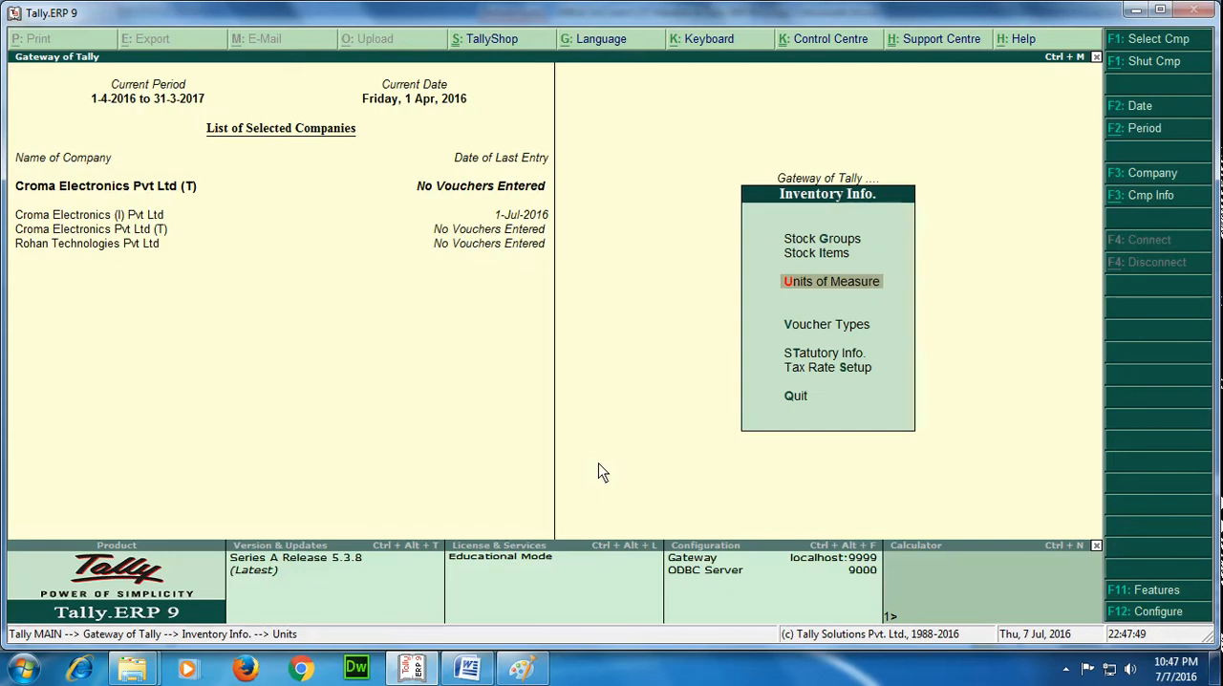
Create a single stock item named Zoom CCTV Camera (Indoor) without an alias.
{"action": "key", "text": "Up"}
{"action": "key", "text": "Return"}
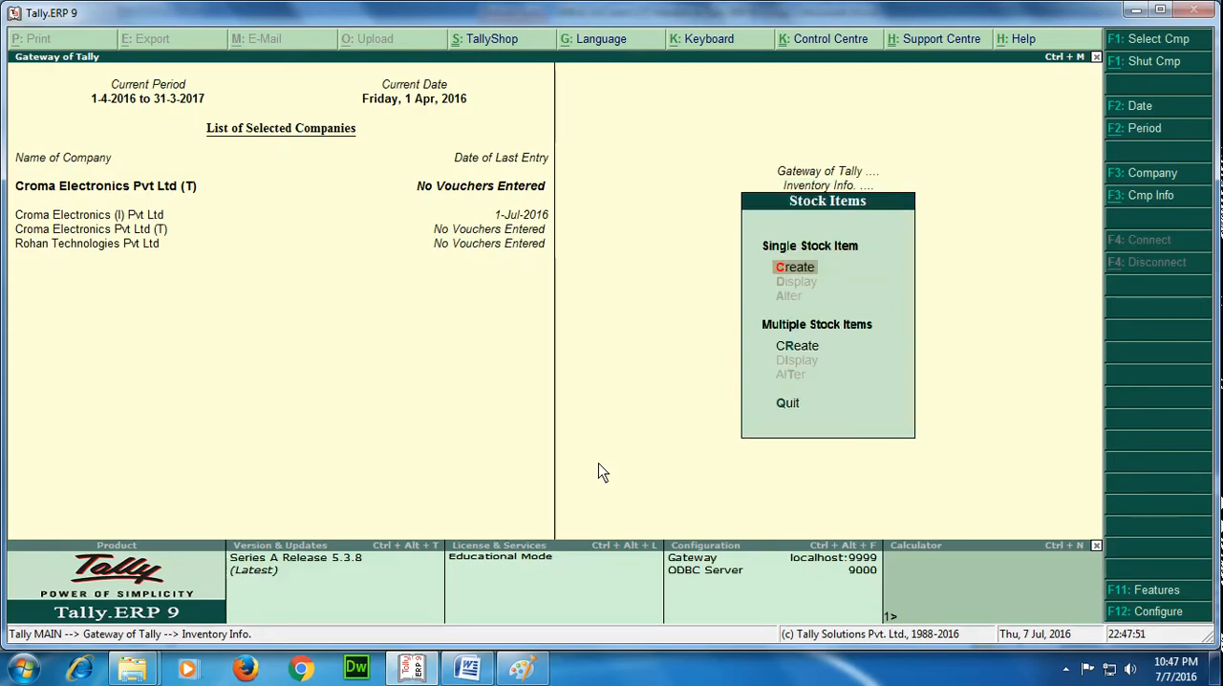
{"action": "key", "text": "Return"}
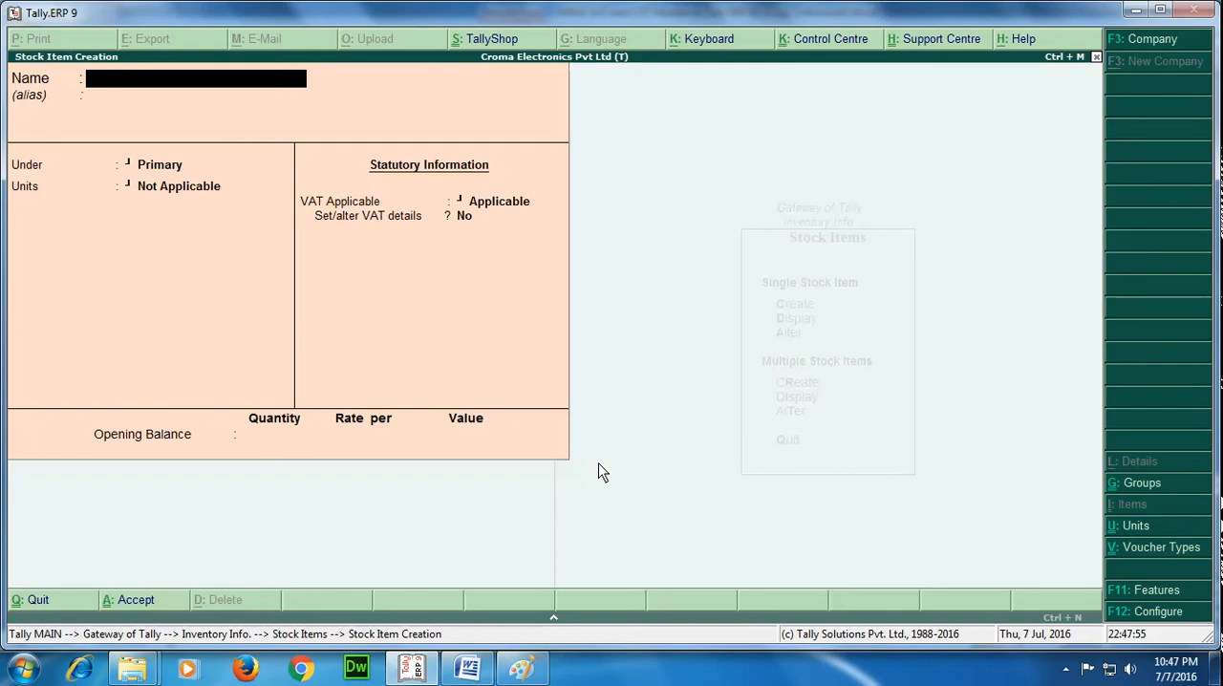
{"action": "type", "text": "Zoom CCTV"}
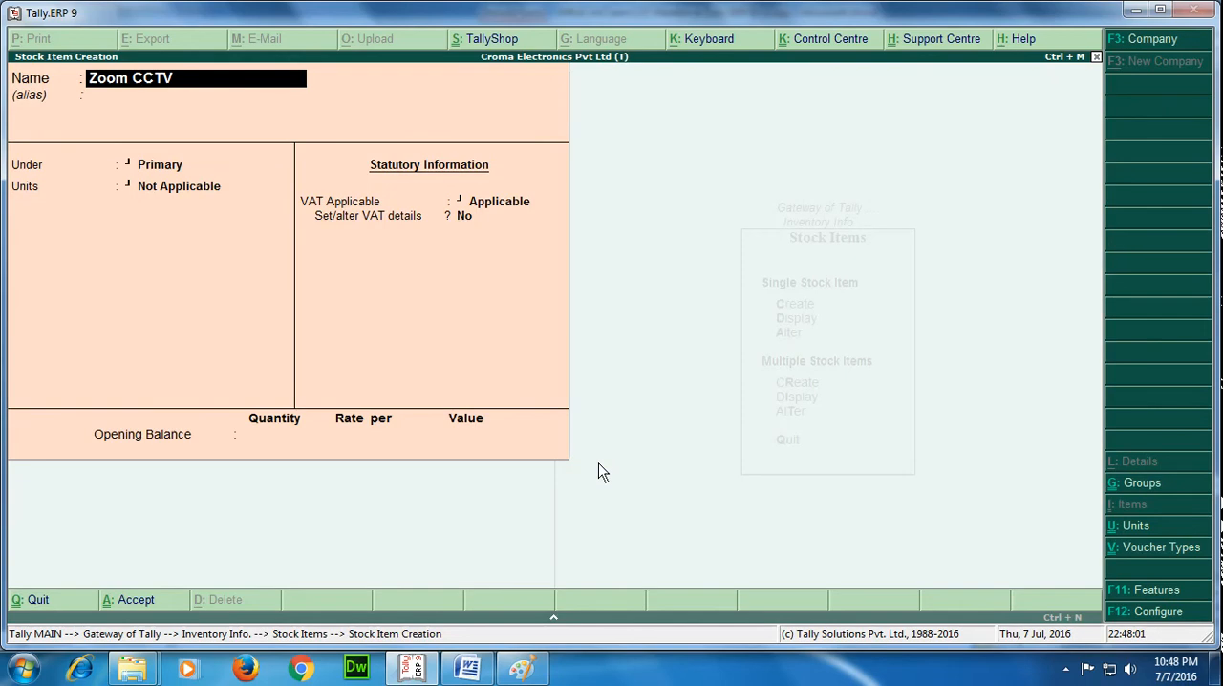
{"action": "type", "text": " Camer"}
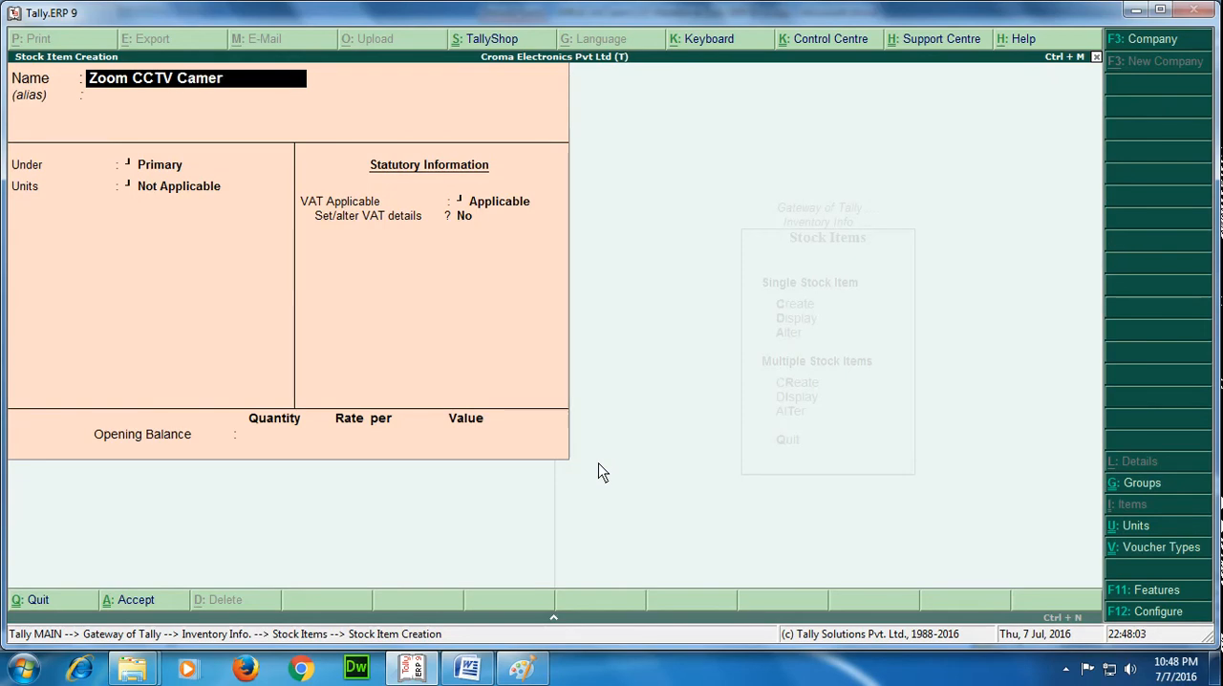
{"action": "type", "text": "a (Indoor)"}
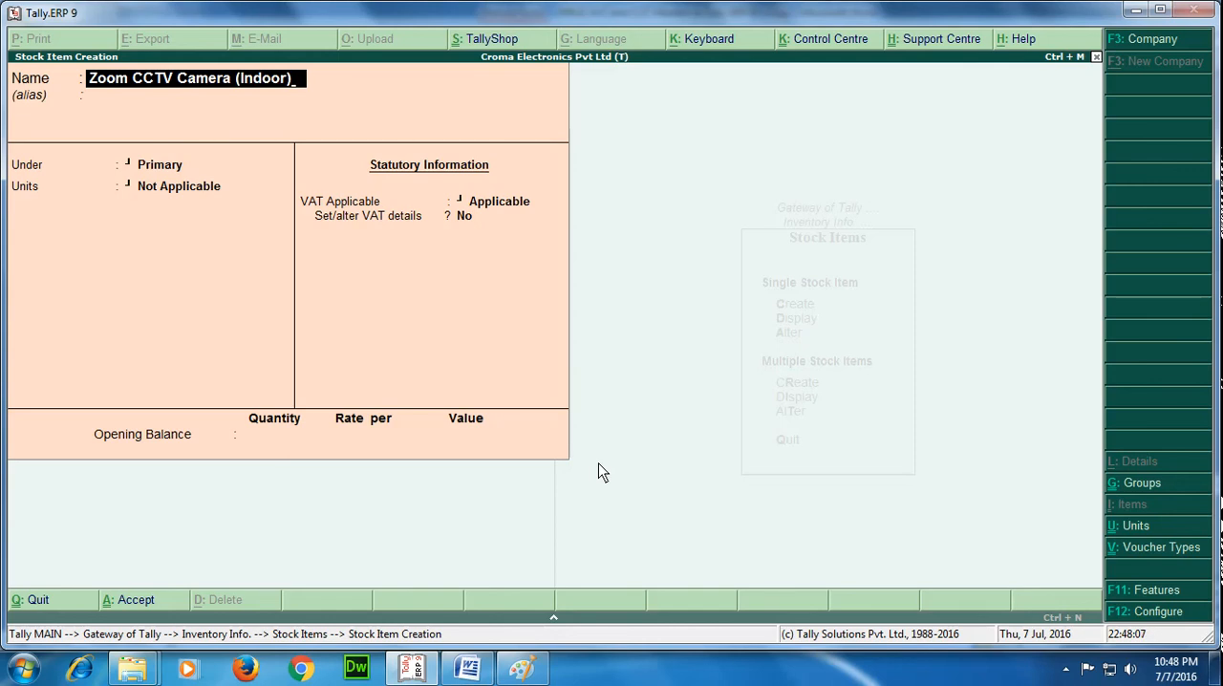
{"action": "key", "text": "Return"}
{"action": "key", "text": "Return"}
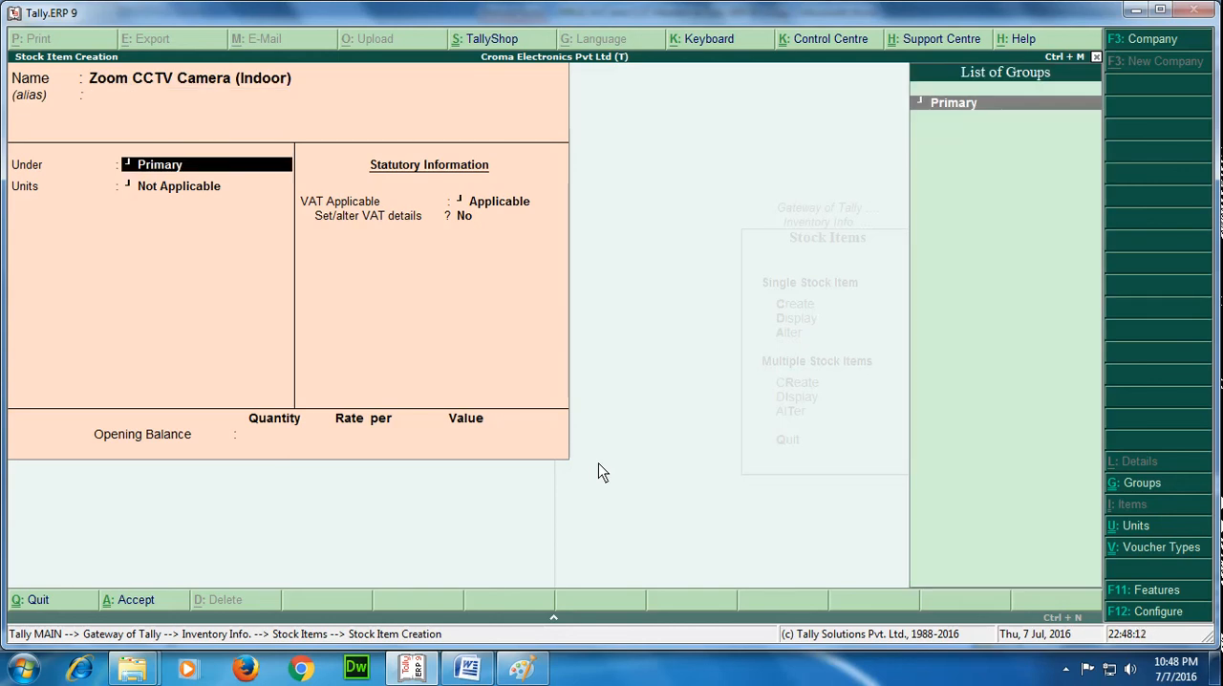
Place the stock item under Primary and set its units to Nos.
{"action": "key", "text": "Return"}
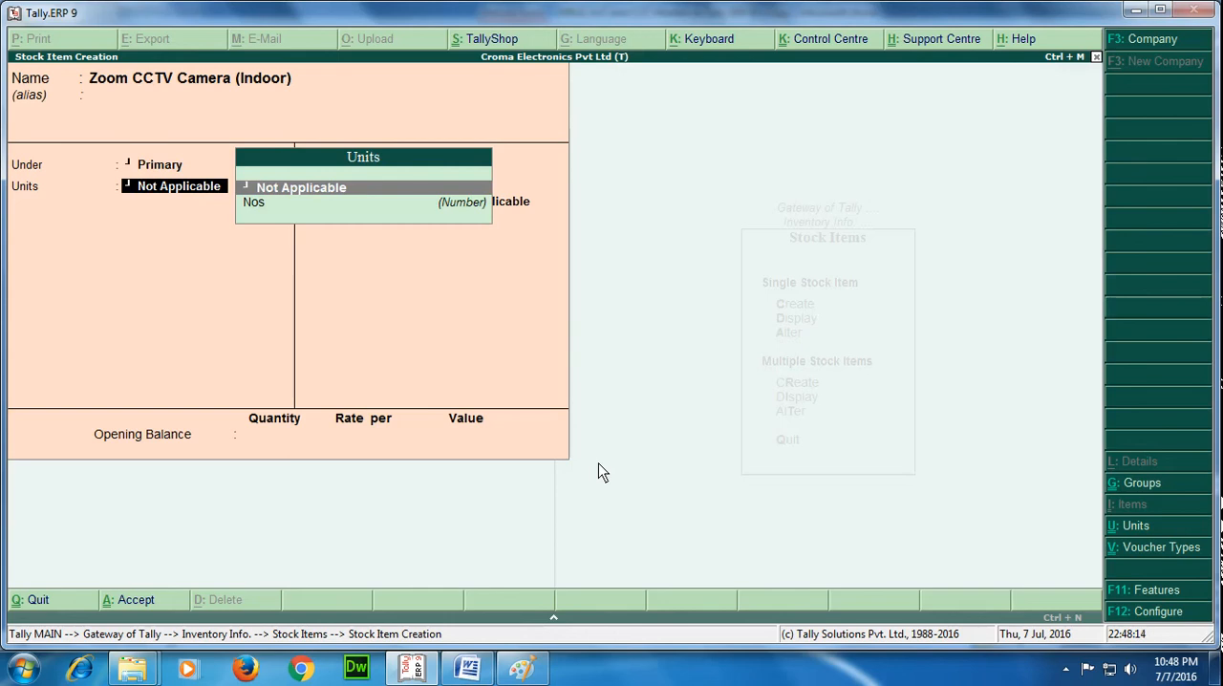
{"action": "key", "text": "Down"}
{"action": "key", "text": "Return"}
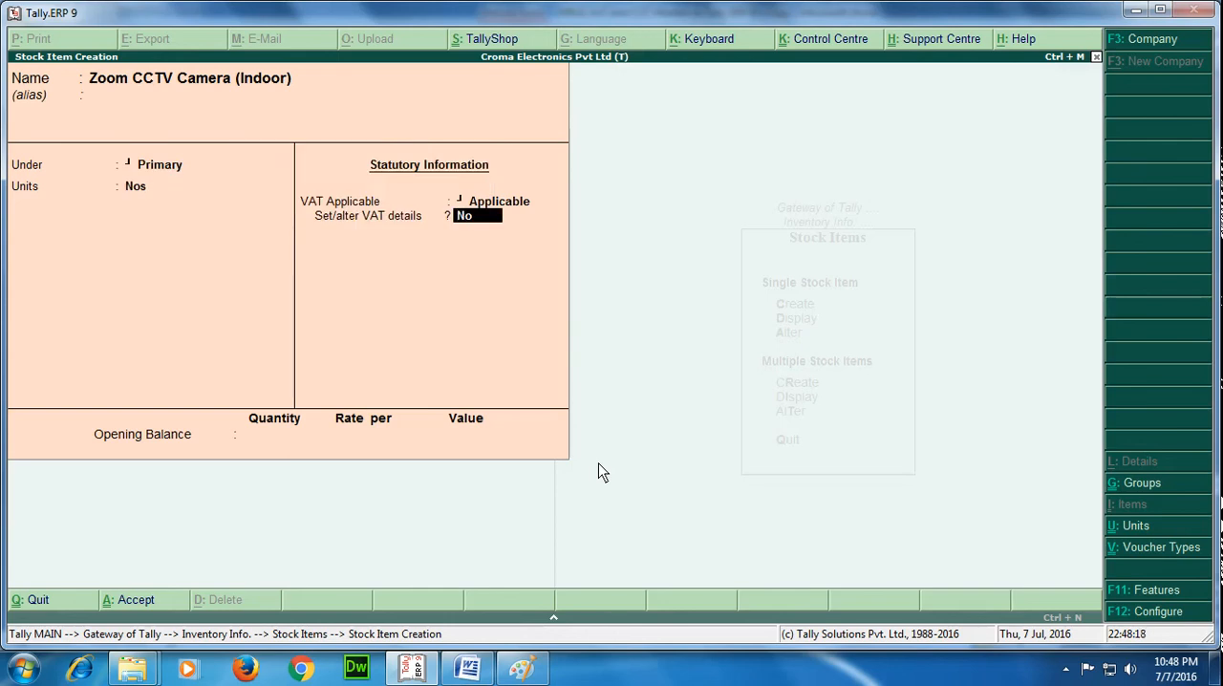
Set the item's VAT tax rate to 5% with an Undefined classification, and save the item without an opening balance.
{"action": "type", "text": "y"}
{"action": "key", "text": "Return"}
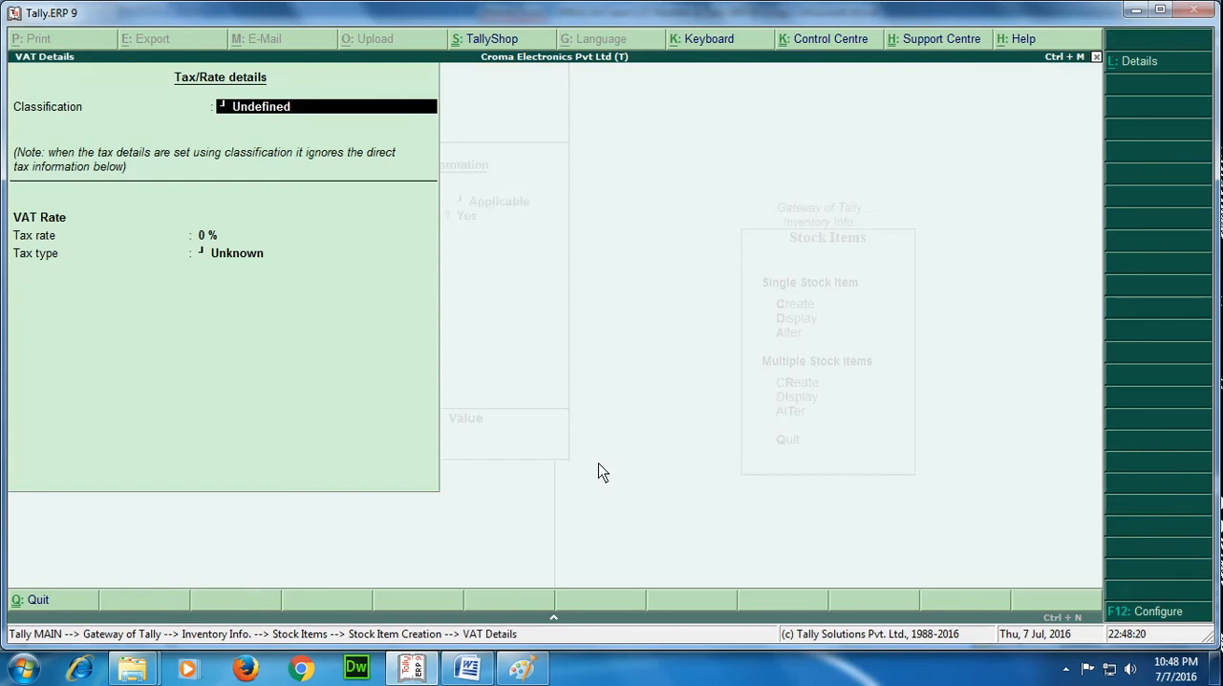
{"action": "key", "text": "Return"}
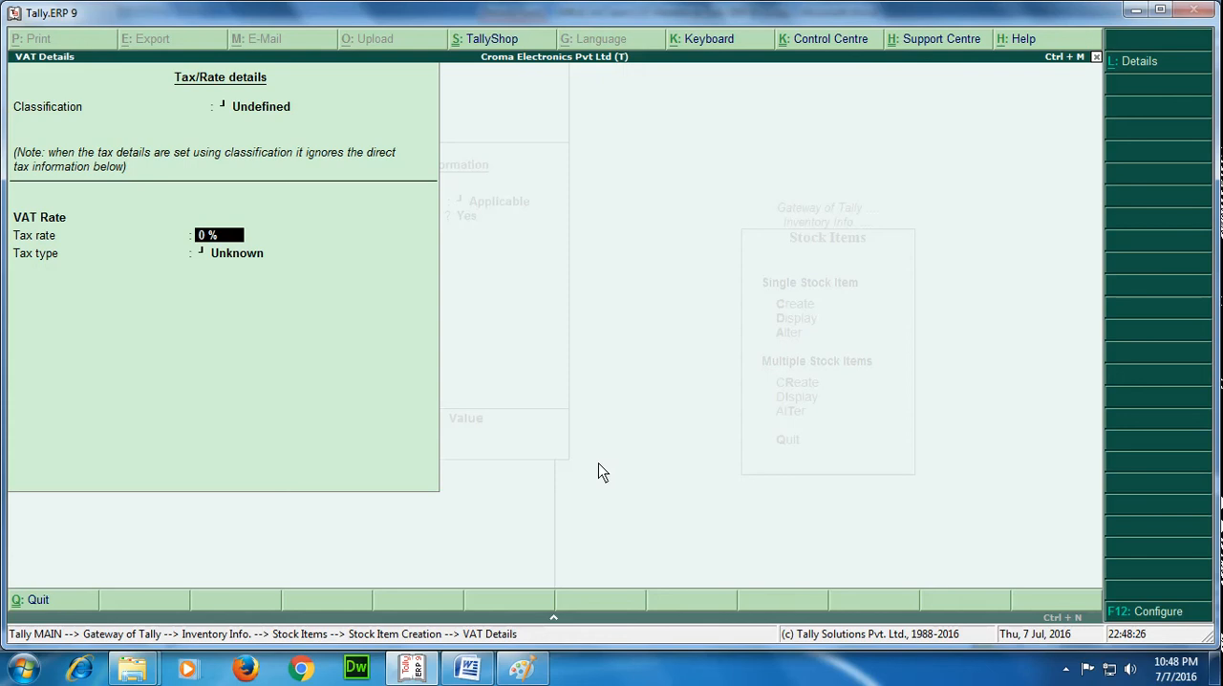
{"action": "type", "text": "5"}
{"action": "key", "text": "Return"}
{"action": "key", "text": "Return"}
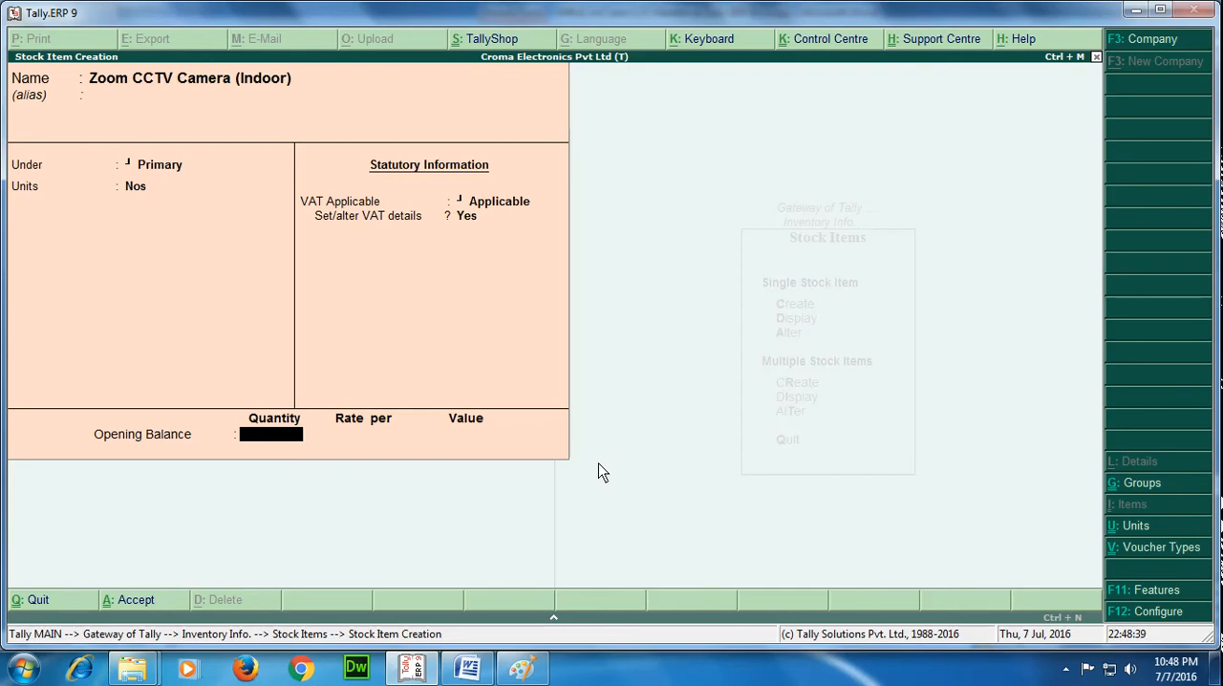
{"action": "key", "text": "Return"}
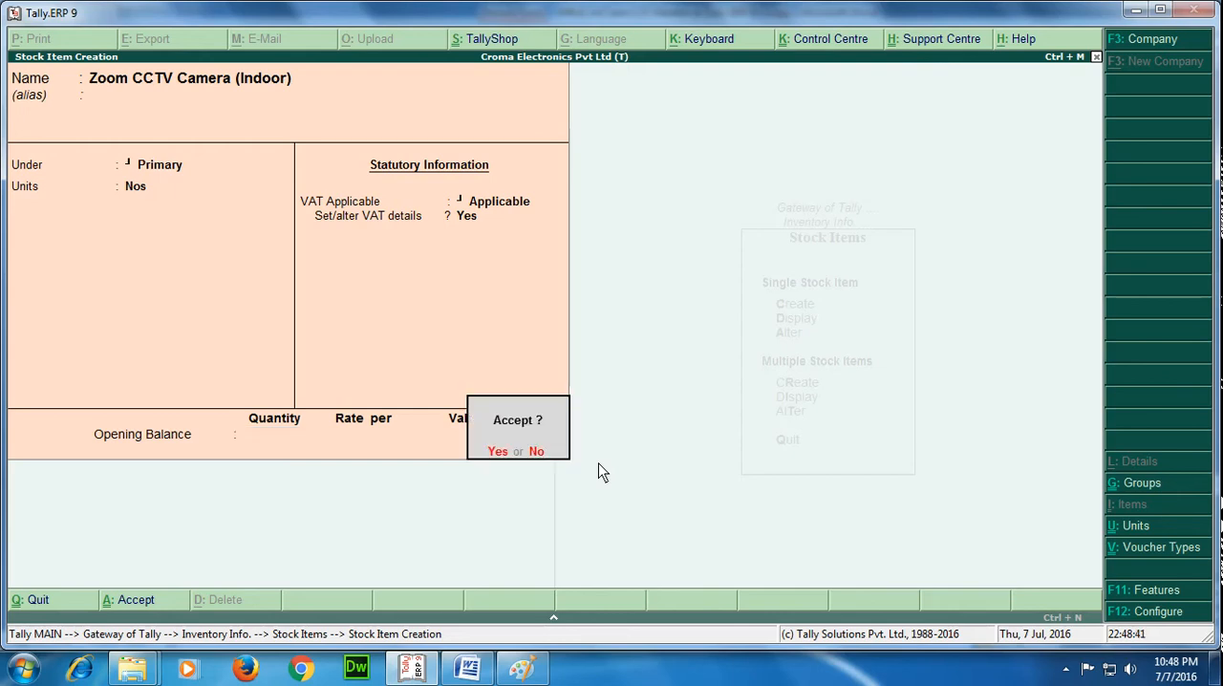
{"action": "key", "text": "Return"}
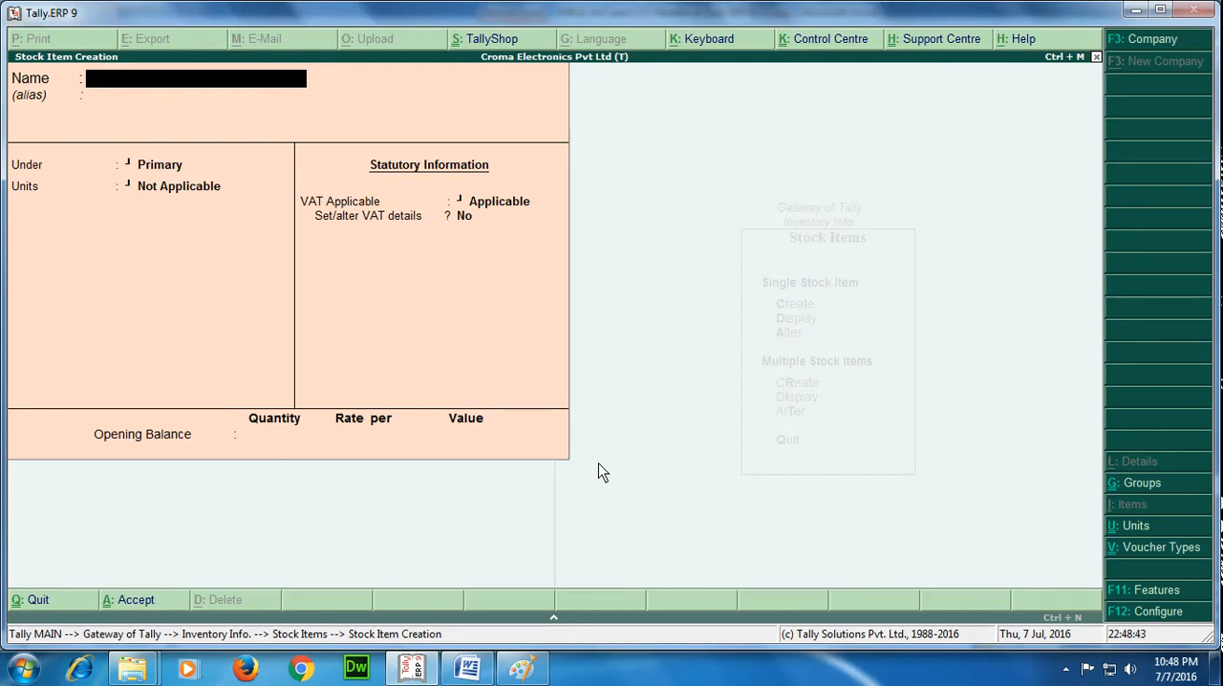
Check the saved Zoom CCTV Camera (Indoor) item, then leave the inventory masters and return to the Gateway of Tally.
{"action": "key", "text": "Page_Up"}
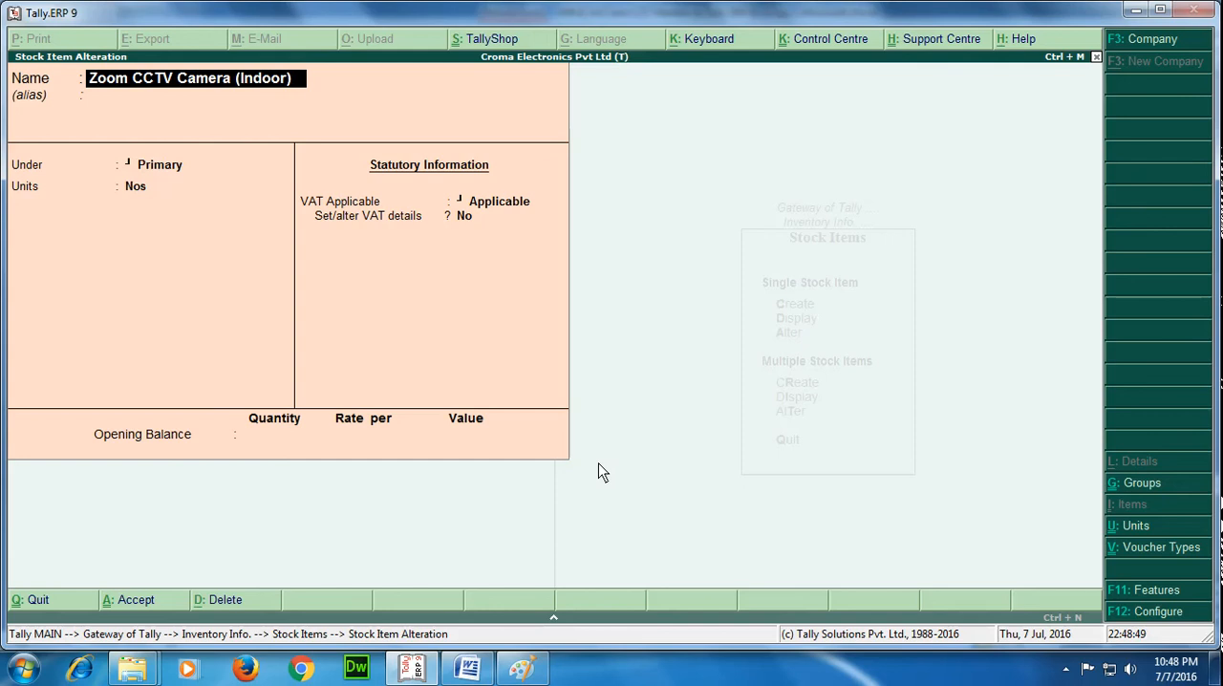
{"action": "key", "text": "Escape"}
{"action": "key", "text": "Escape"}
{"action": "key", "text": "y"}
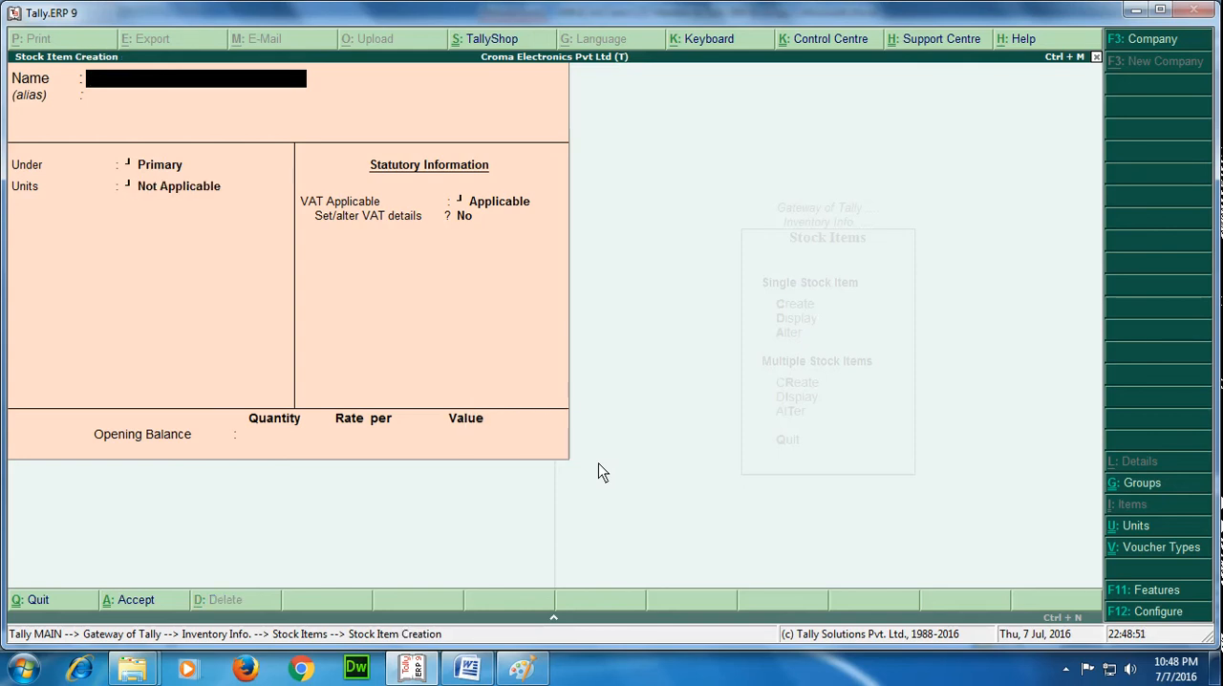
{"action": "key", "text": "Escape"}
{"action": "key", "text": "y"}
{"action": "key", "text": "Escape"}
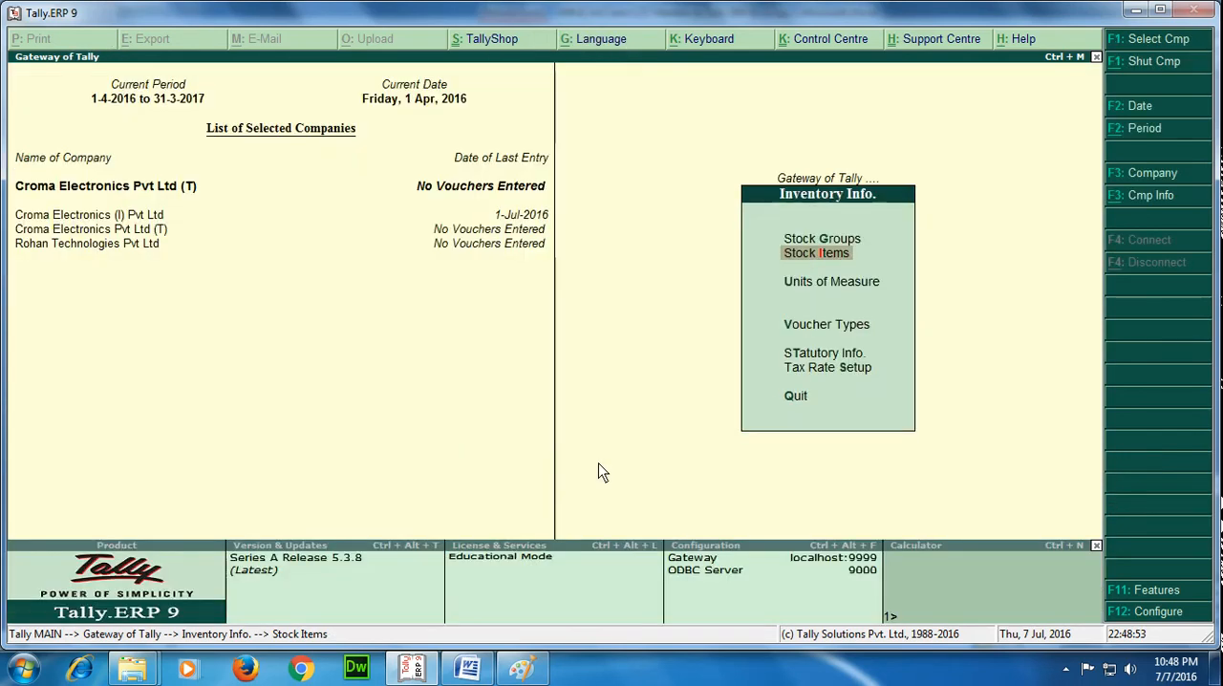
{"action": "key", "text": "Escape"}
Start a new single ledger under the accounts masters and name it Nagarjuna Technologies Pvt Ltd without an alias.
{"action": "key", "text": "Up"}
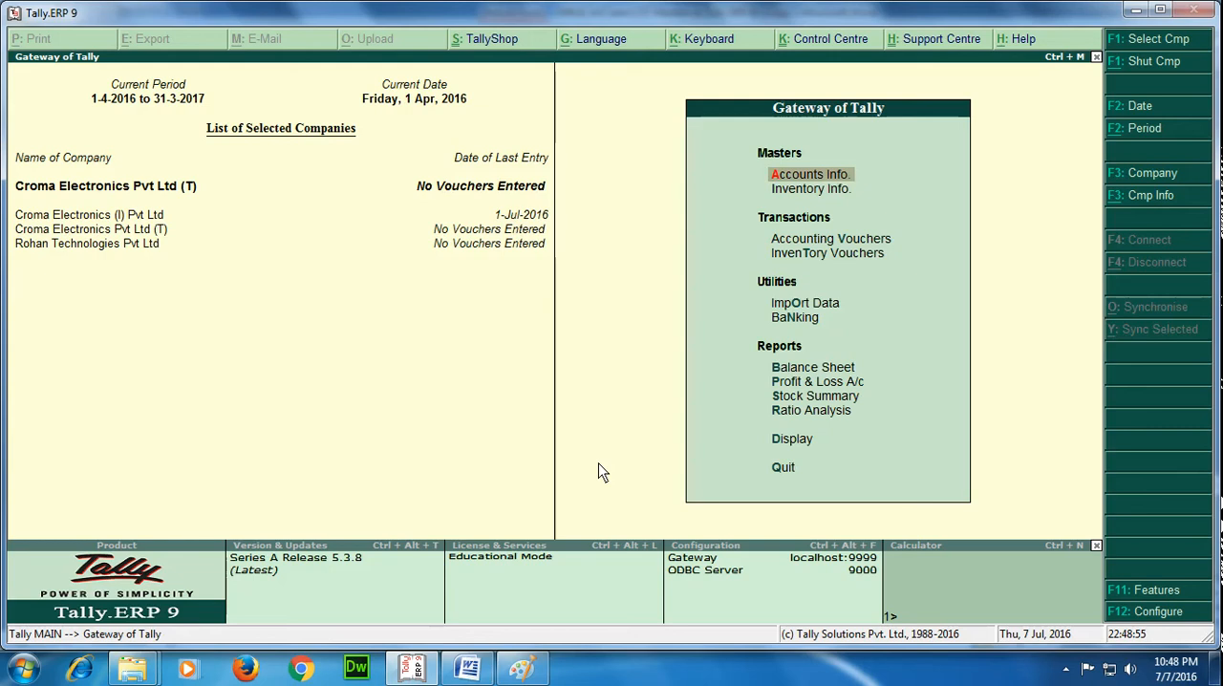
{"action": "key", "text": "Return"}
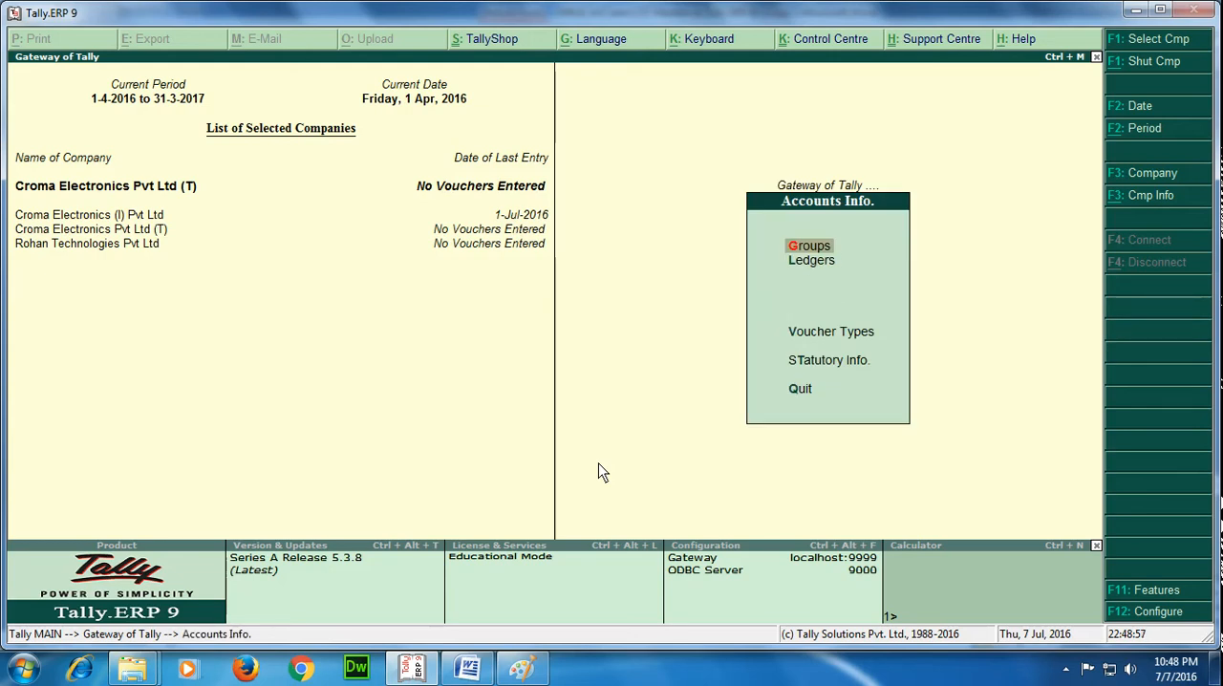
{"action": "key", "text": "Down"}
{"action": "key", "text": "Return"}
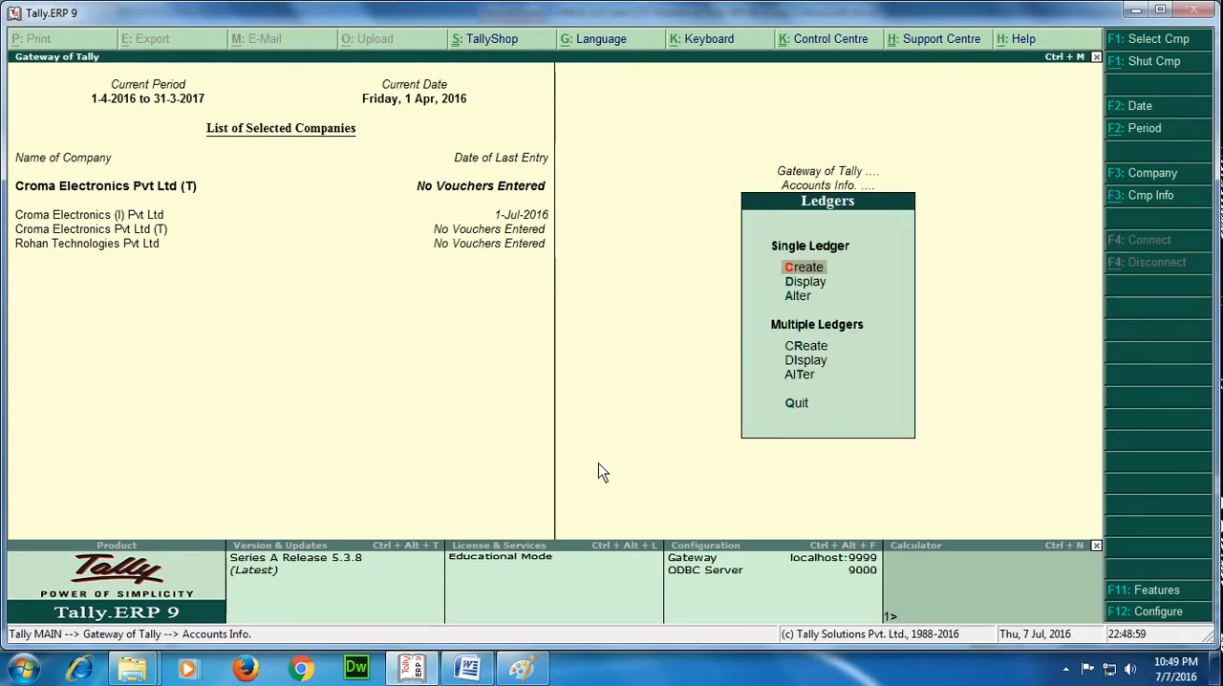
{"action": "key", "text": "Return"}
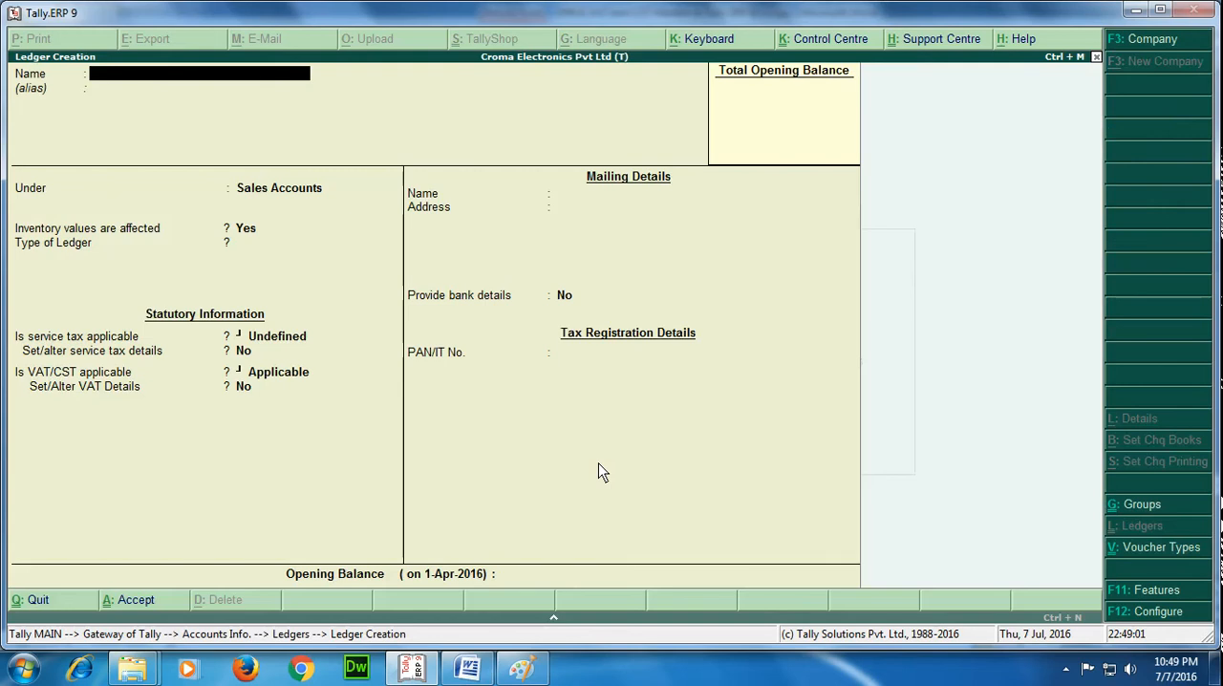
{"action": "type", "text": "Nagarjuna Technologie"}
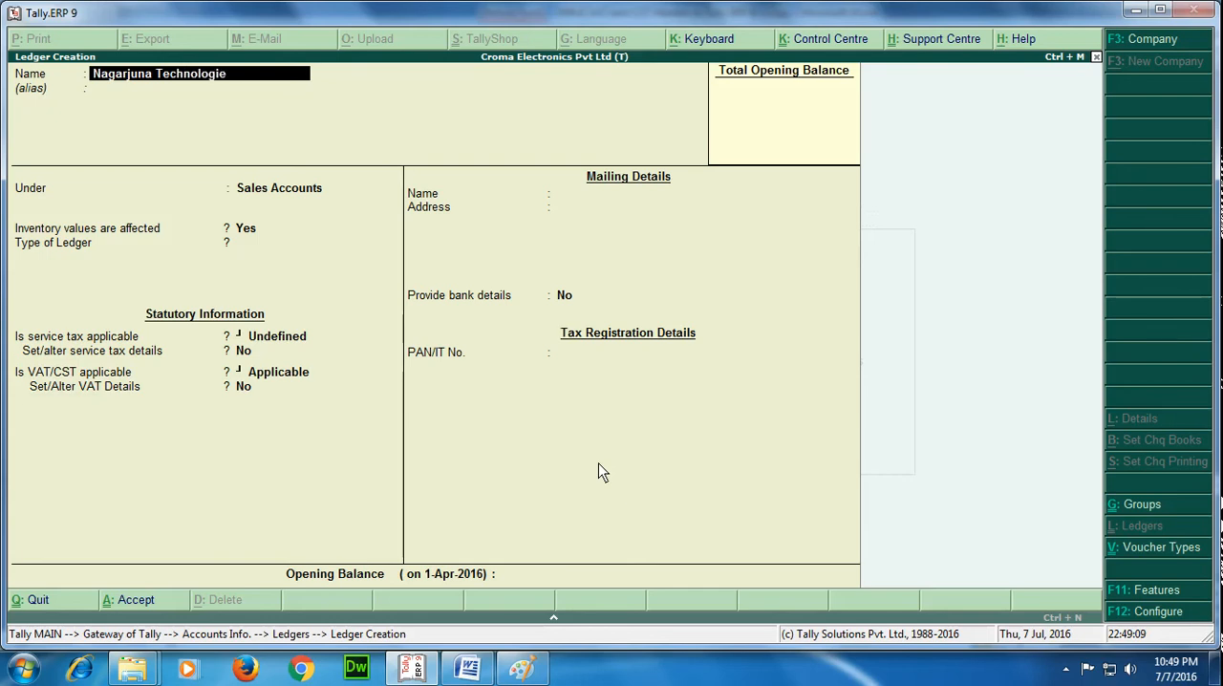
{"action": "type", "text": "s Pvt Ltd"}
{"action": "key", "text": "Return"}
{"action": "key", "text": "Return"}
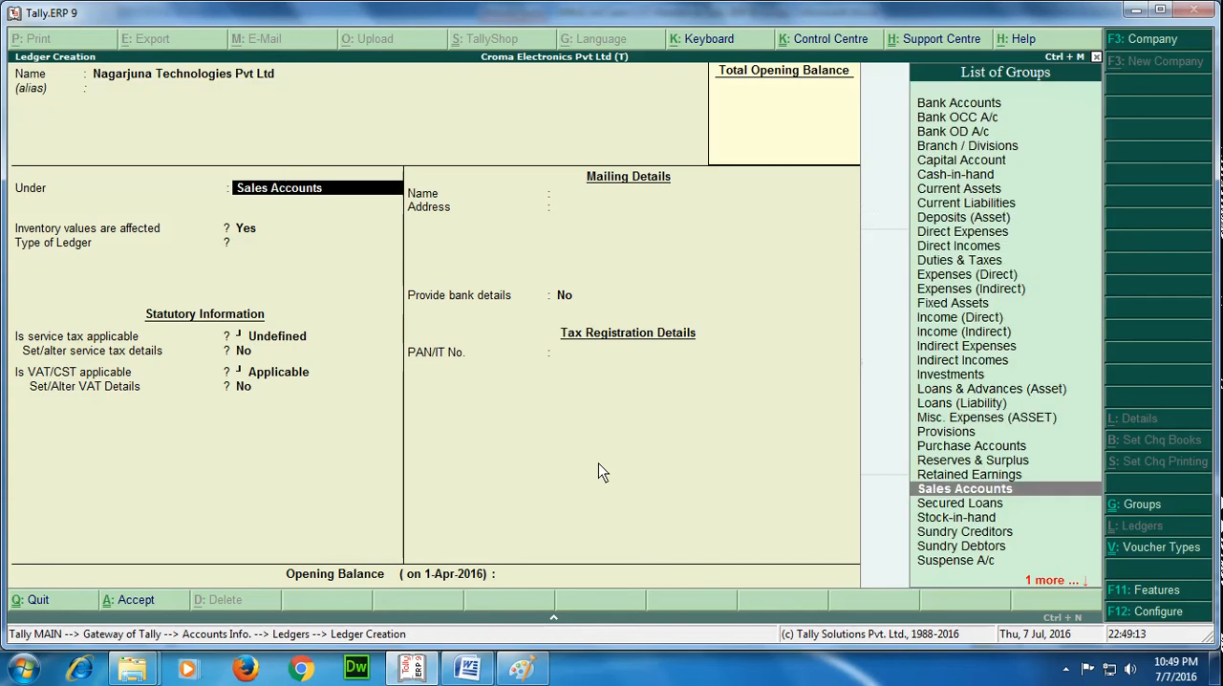
Place the ledger under Sundry Creditors with bill-by-bill balances on, no default credit period, and TDS deductable left at No.
{"action": "type", "text": "Sun"}
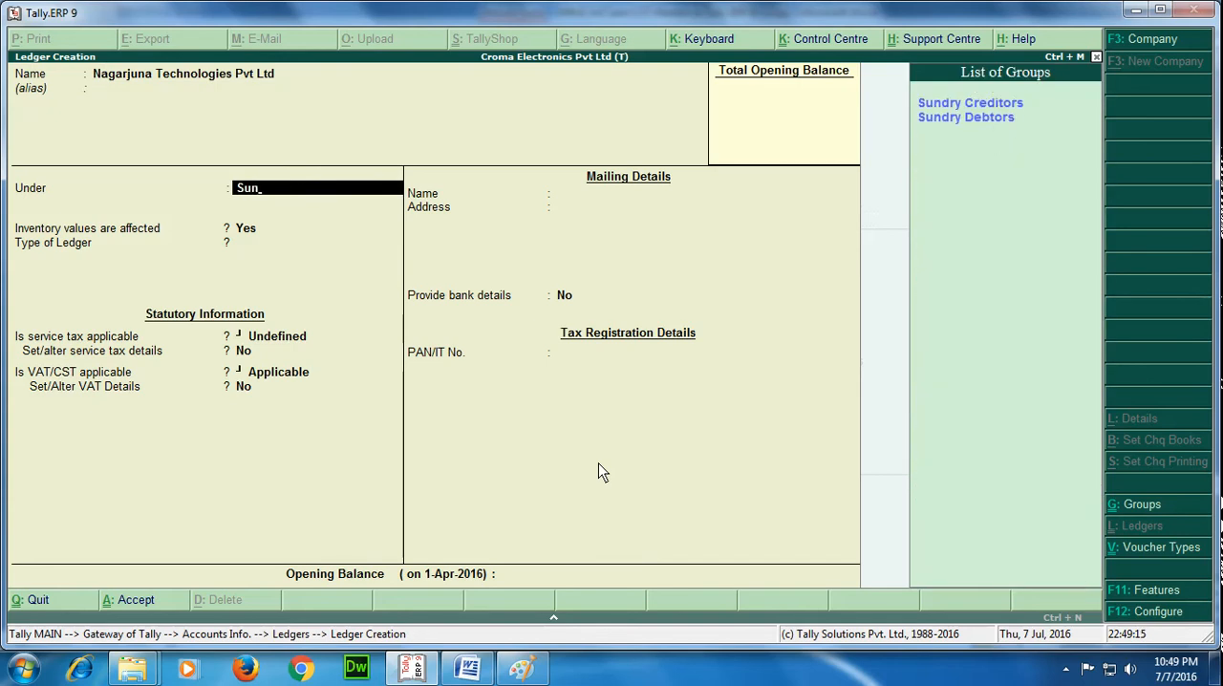
{"action": "key", "text": "Return"}
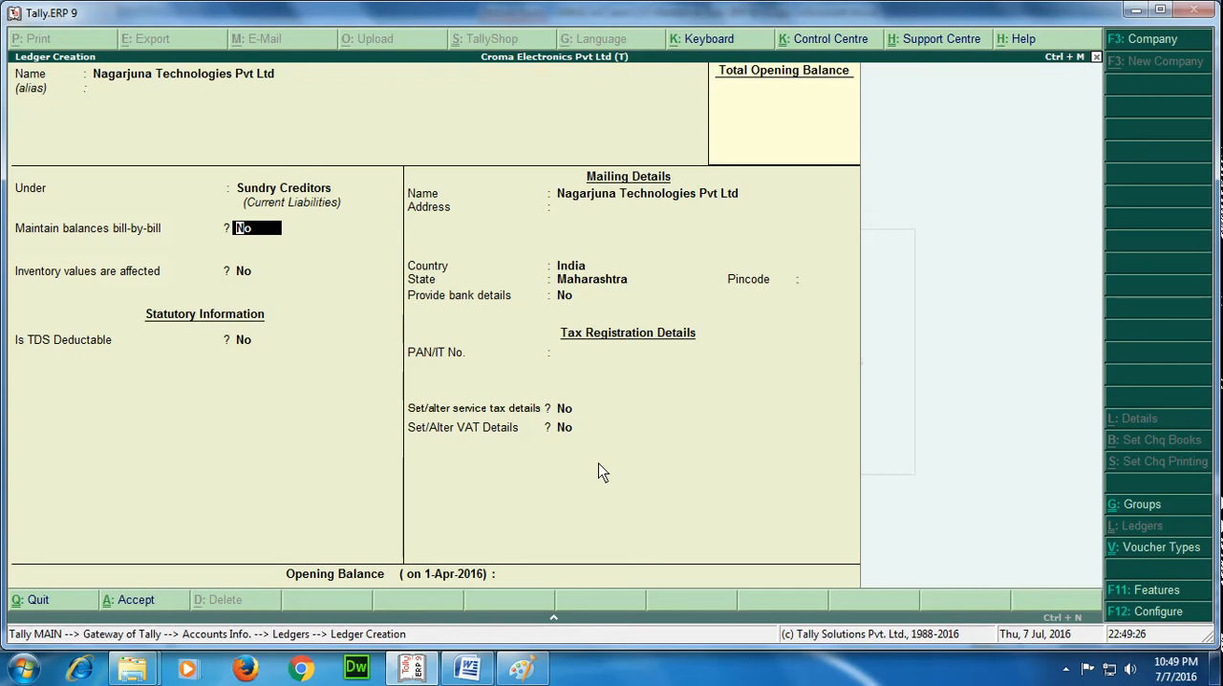
{"action": "type", "text": "y"}
{"action": "key", "text": "Return"}
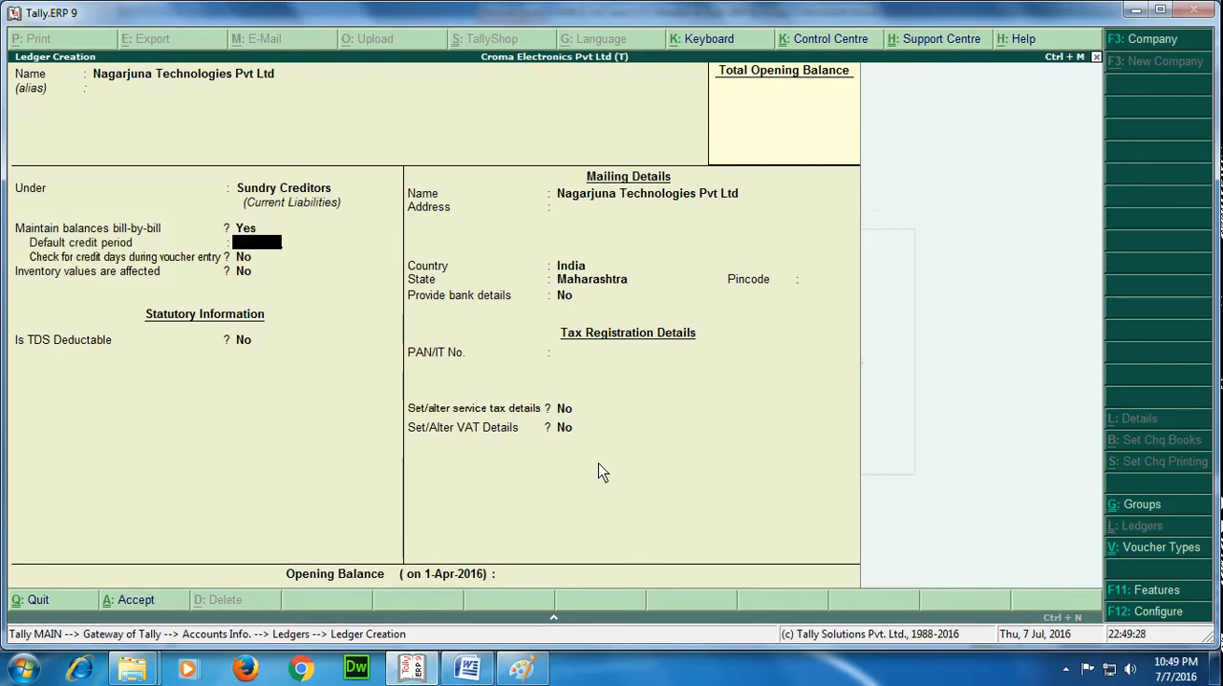
{"action": "key", "text": "Return"}
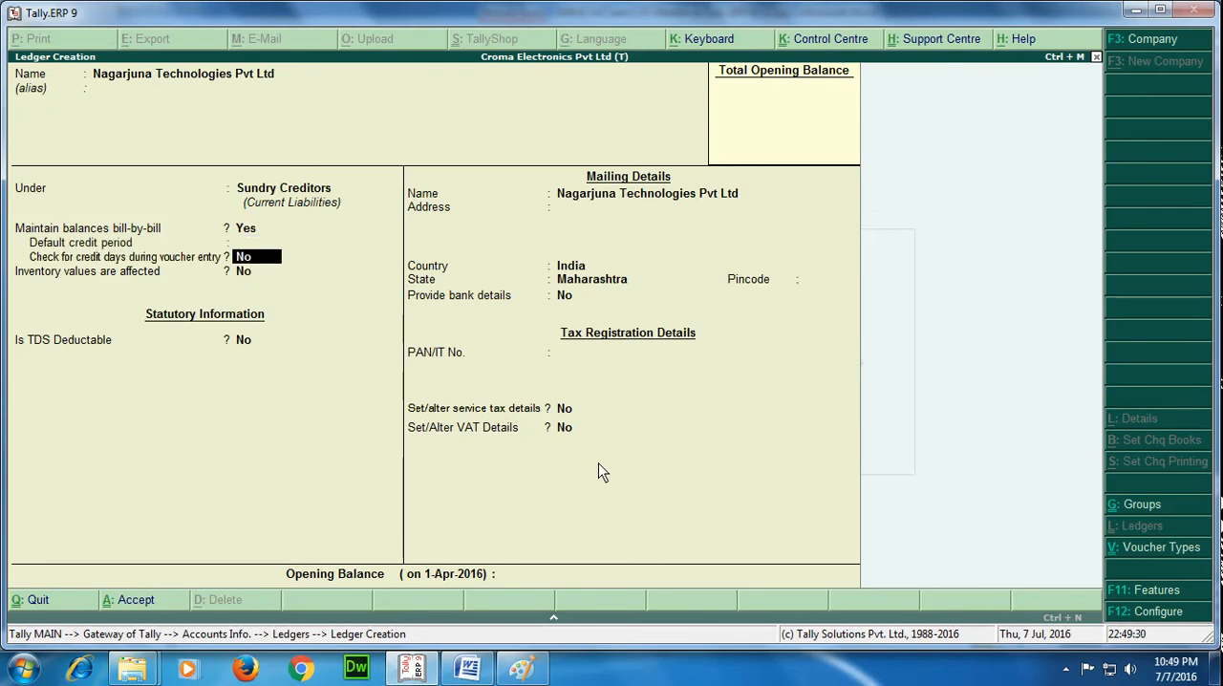
{"action": "key", "text": "Return"}
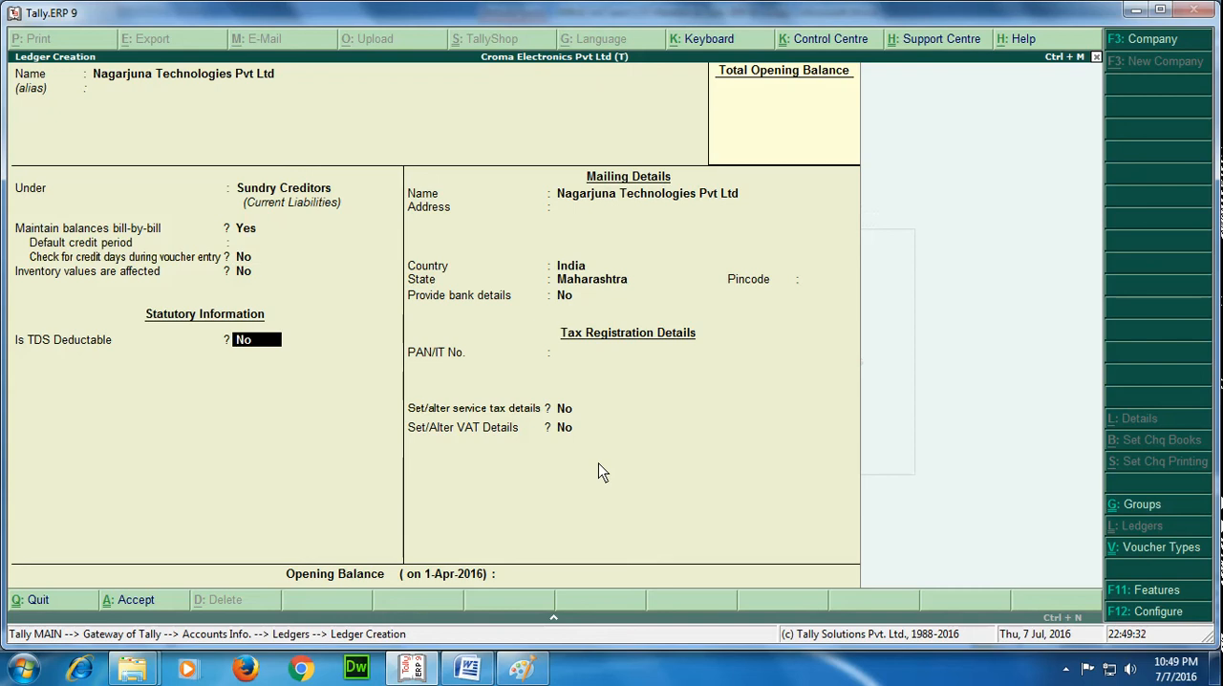
{"action": "key", "text": "Return"}
{"action": "key", "text": "Return"}
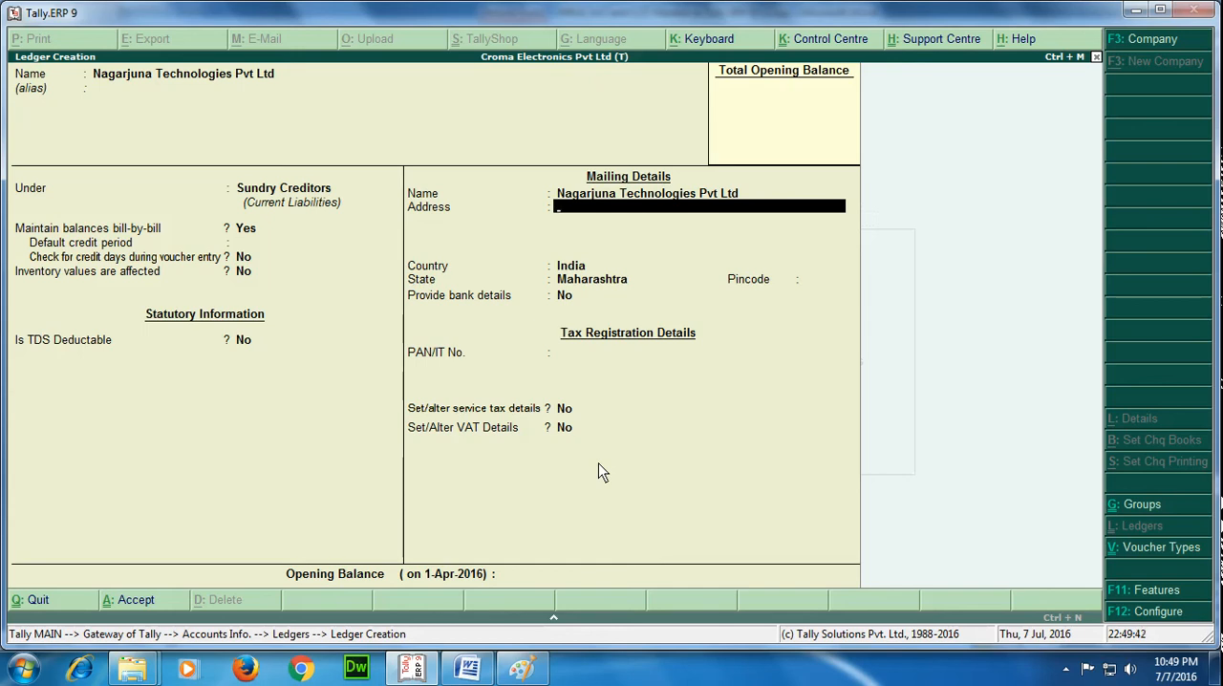
Fill in the mailing details with Hyderabad as the address, India as the country and Andhra Pradesh as the state.
{"action": "type", "text": "Hyderabad"}
{"action": "key", "text": "Return"}
{"action": "key", "text": "Return"}
{"action": "key", "text": "Return"}
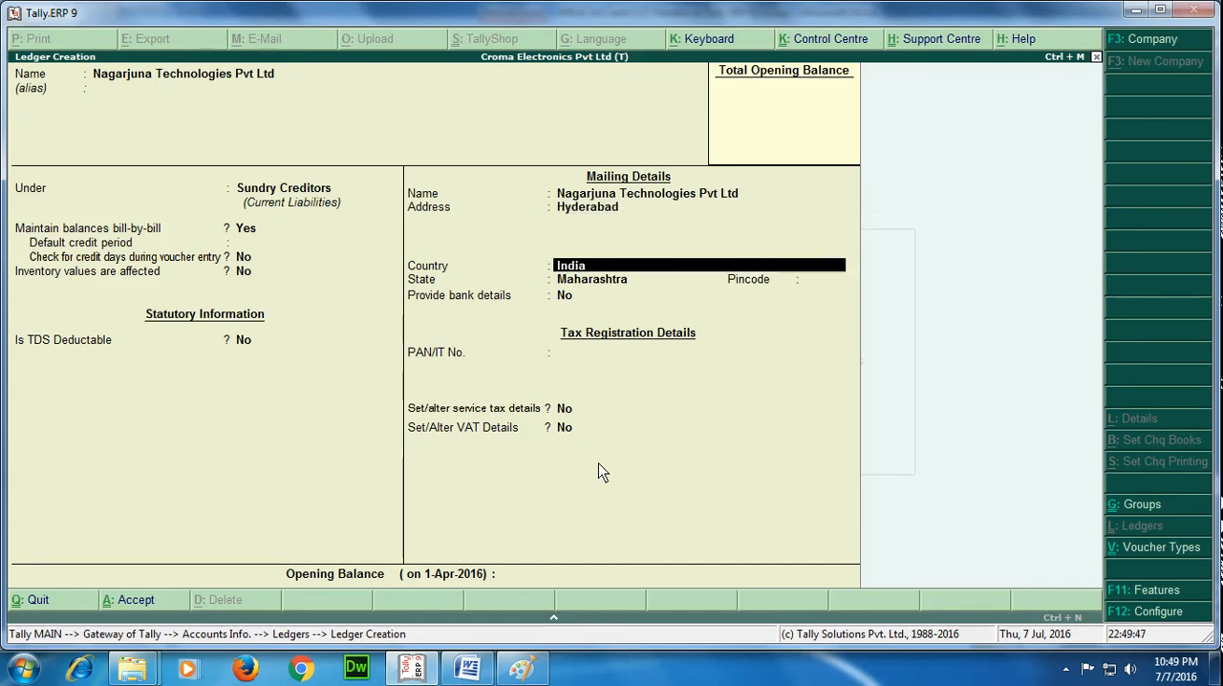
{"action": "type", "text": "An"}
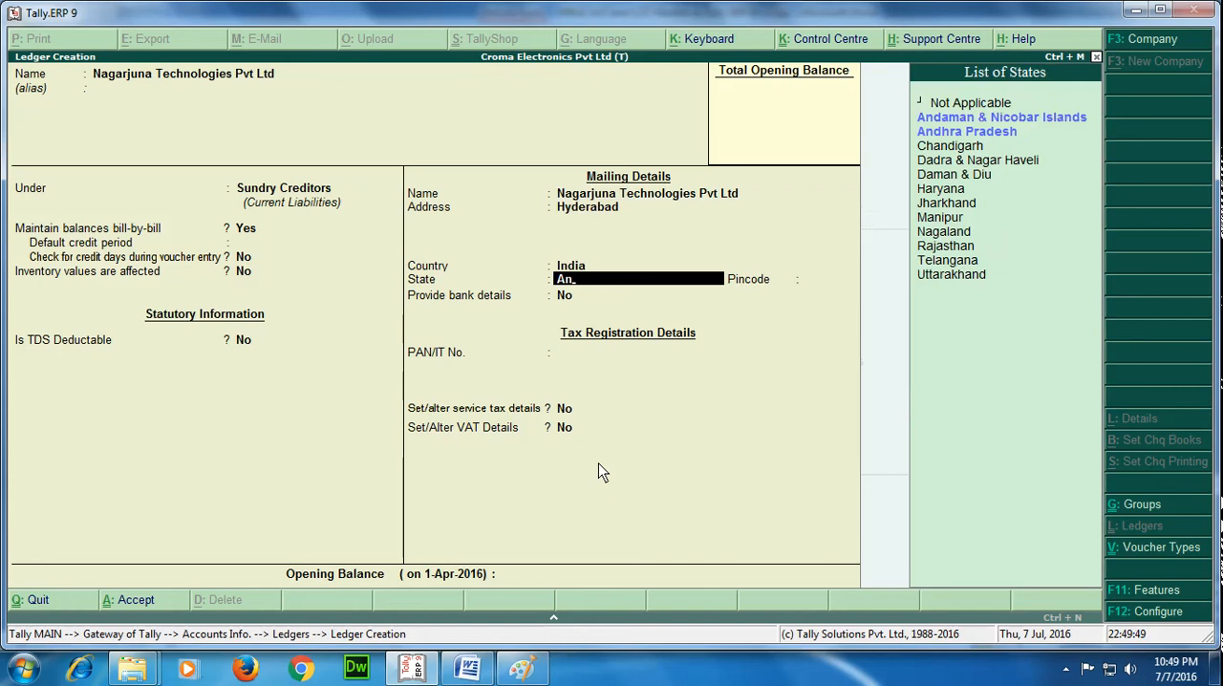
{"action": "key", "text": "Down"}
{"action": "key", "text": "Return"}
Skip bank, PAN and service tax details, then enable the VAT details and set the dealer type to Regular.
{"action": "key", "text": "Return"}
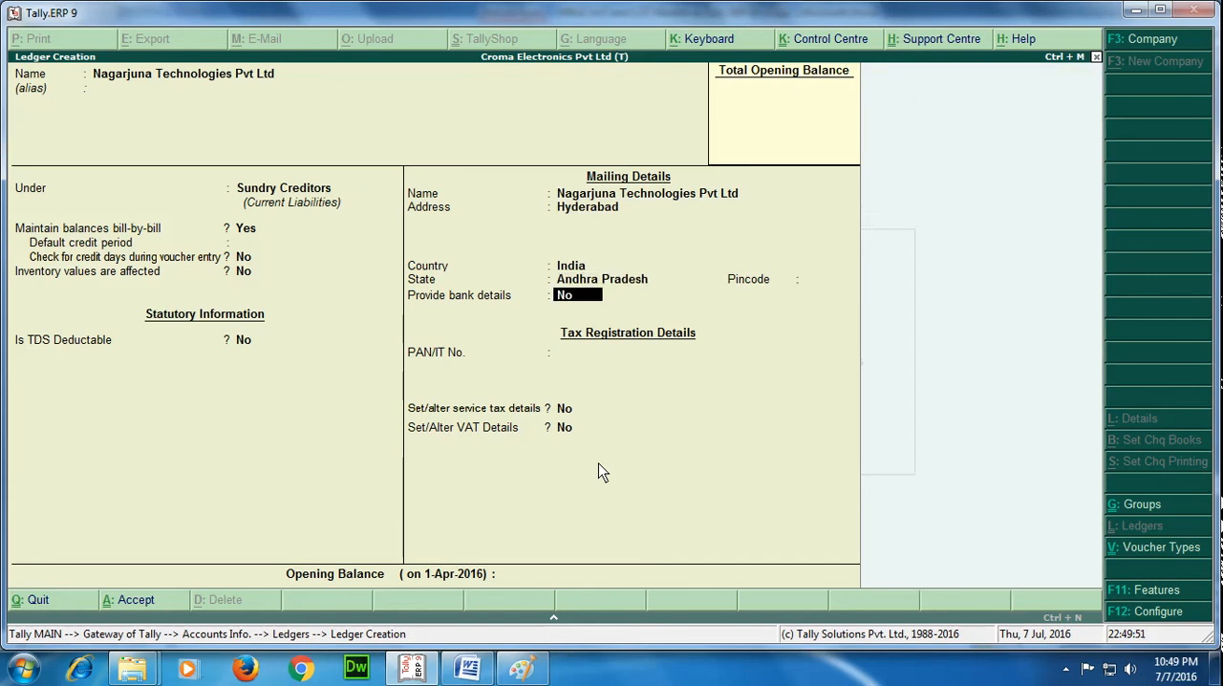
{"action": "key", "text": "Return"}
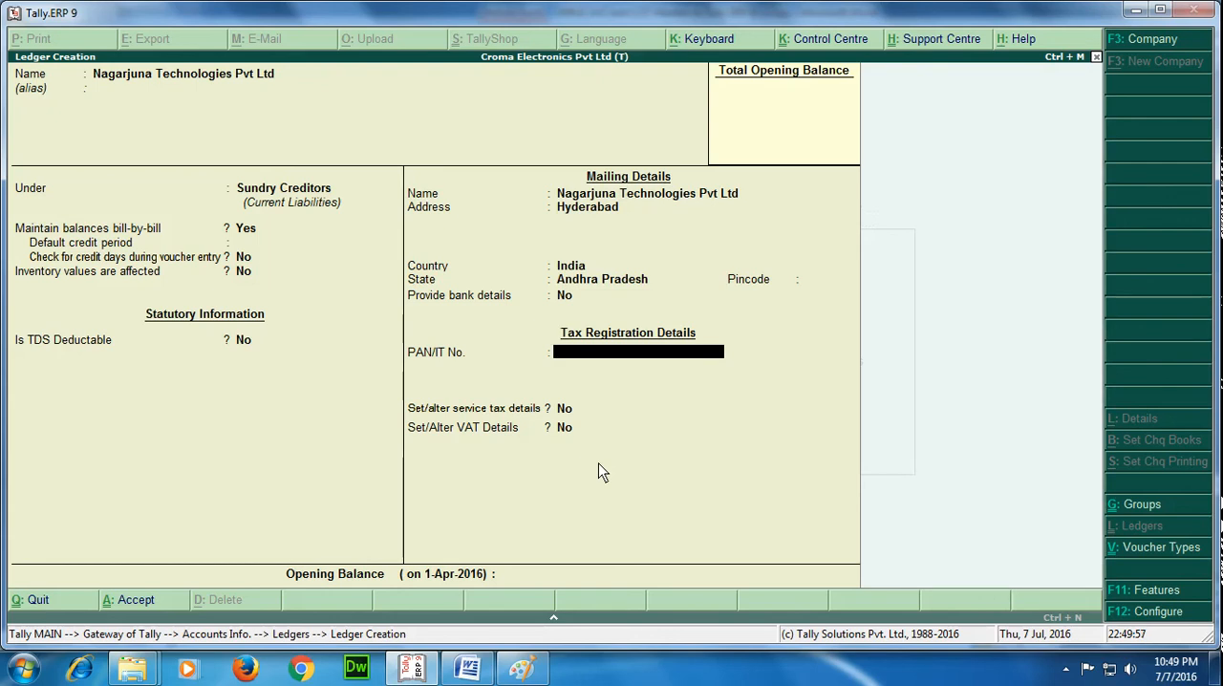
{"action": "key", "text": "Return"}
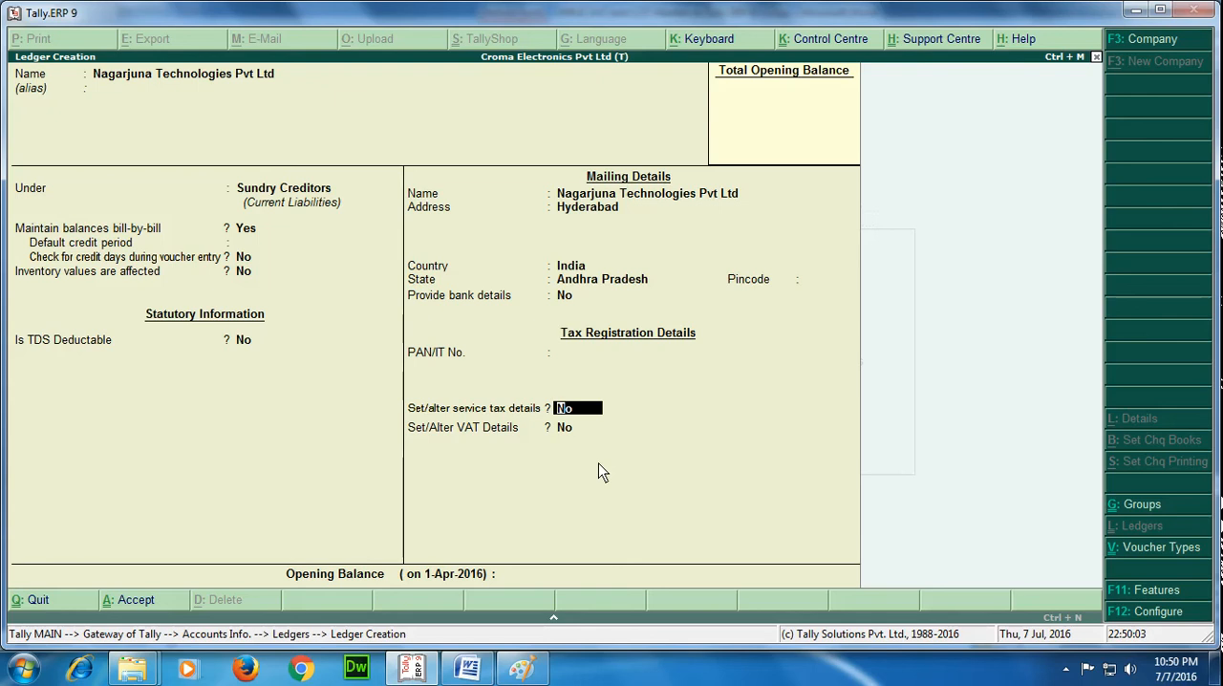
{"action": "key", "text": "Return"}
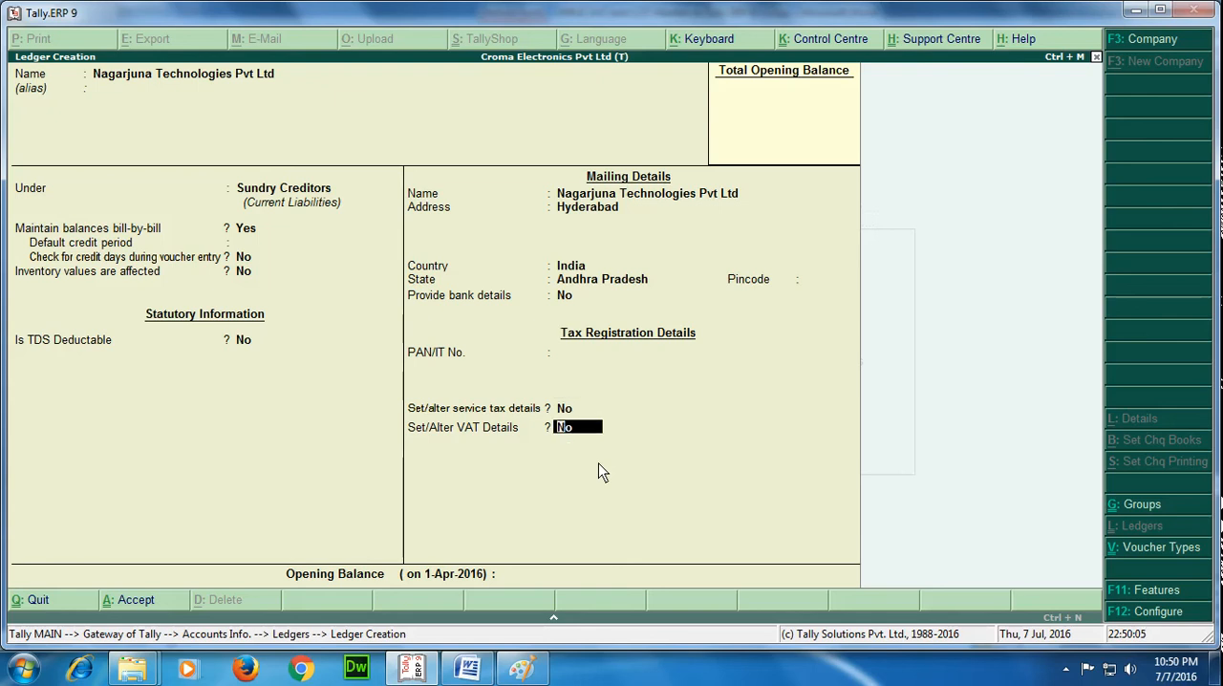
{"action": "type", "text": "y"}
{"action": "key", "text": "Return"}
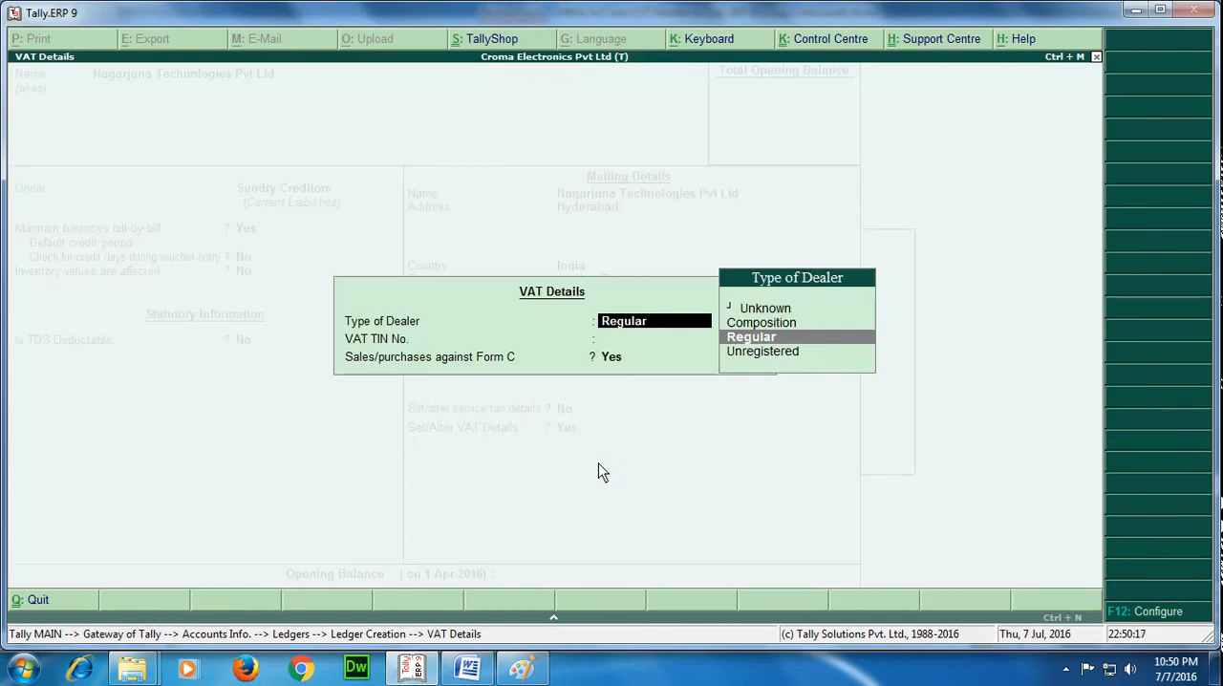
{"action": "key", "text": "Return"}
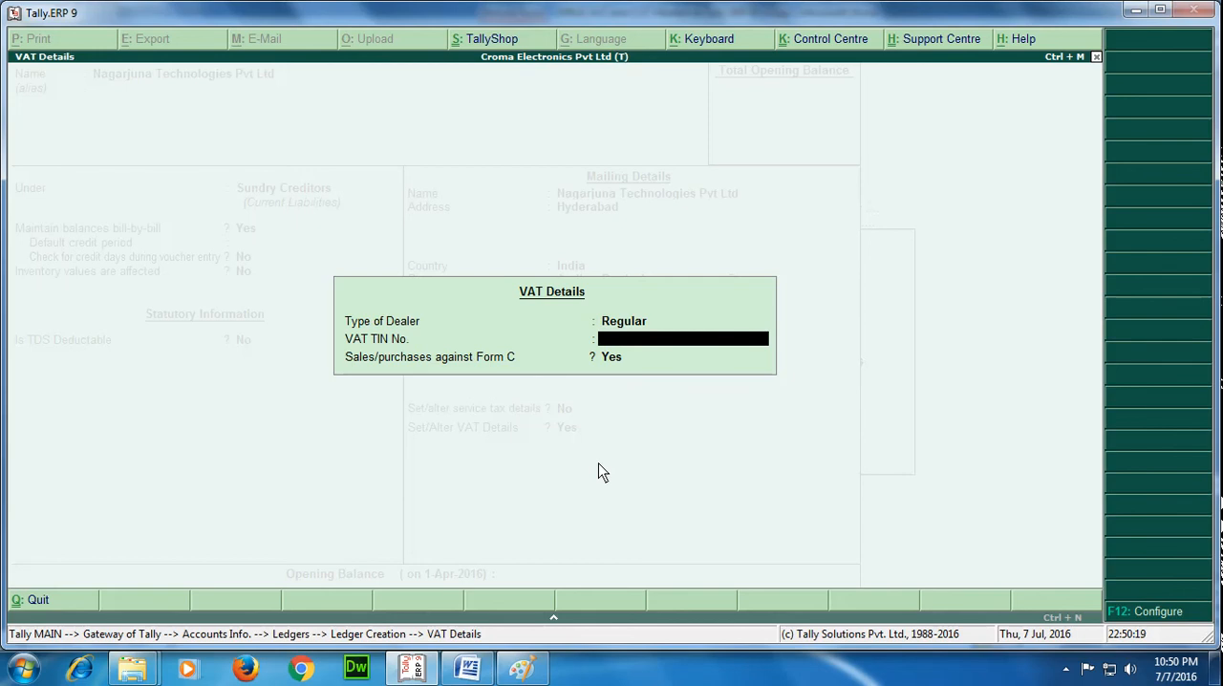
{"action": "key", "text": "BackSpace"}
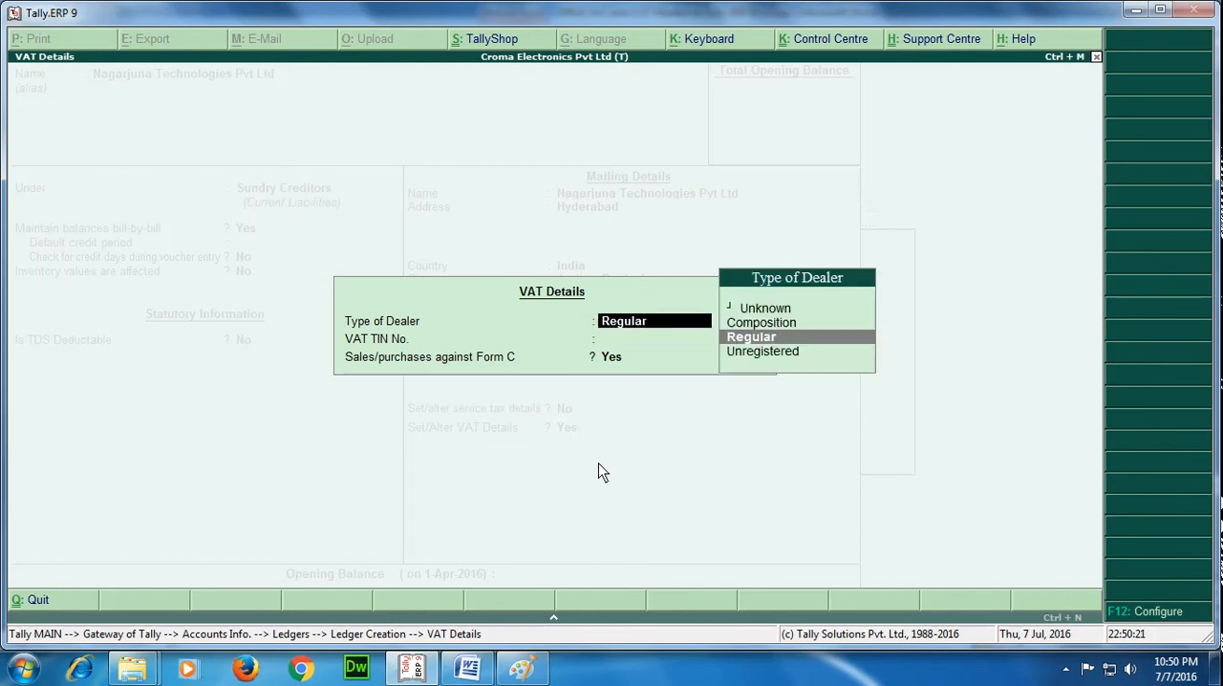
{"action": "key", "text": "Return"}
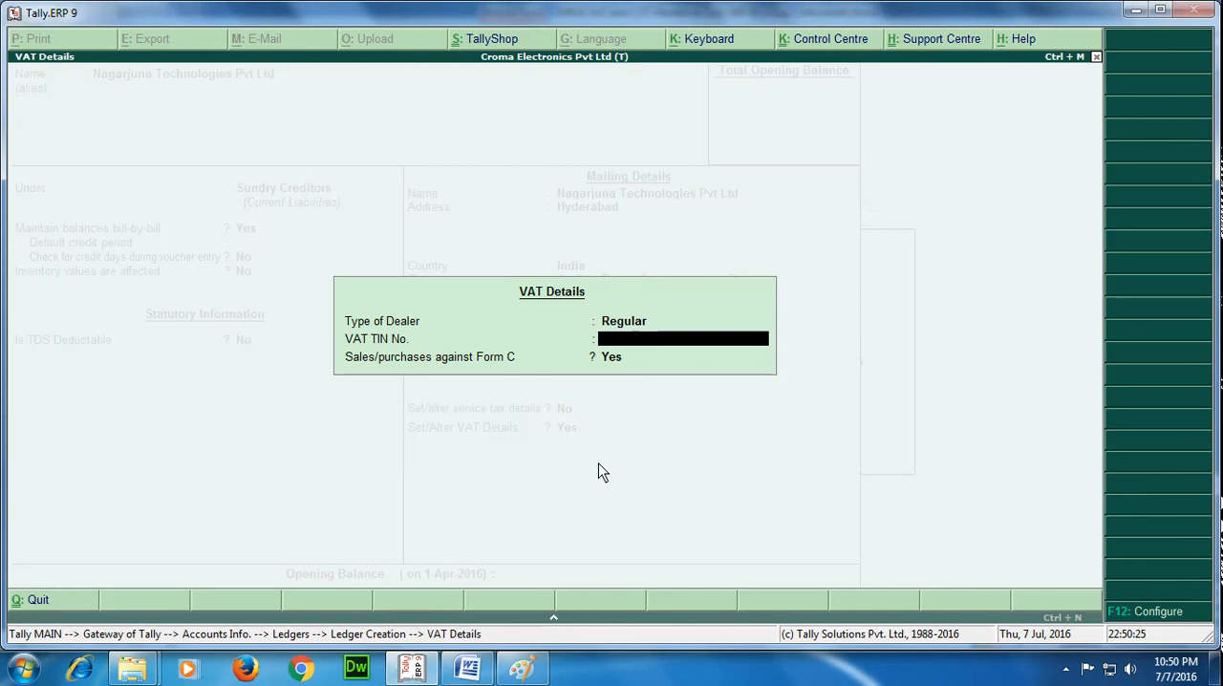
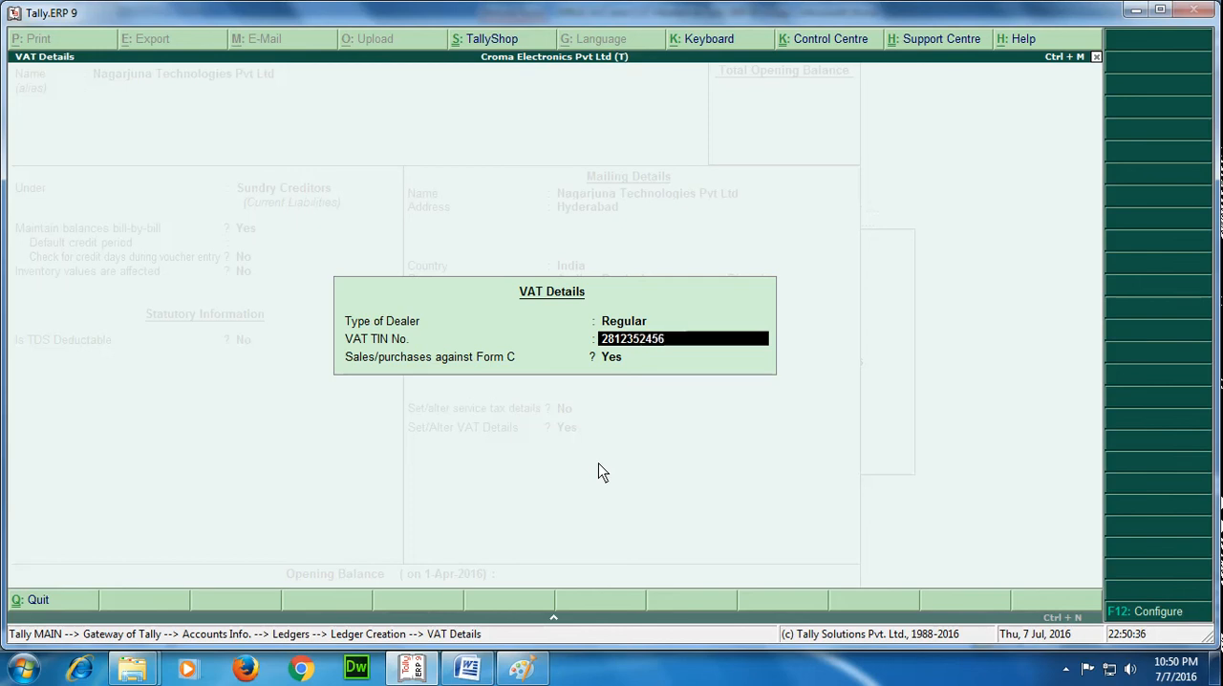
Enter the party's VAT TIN number and keep sales/purchases against Form C set to Yes.
{"action": "key", "text": "Return"}
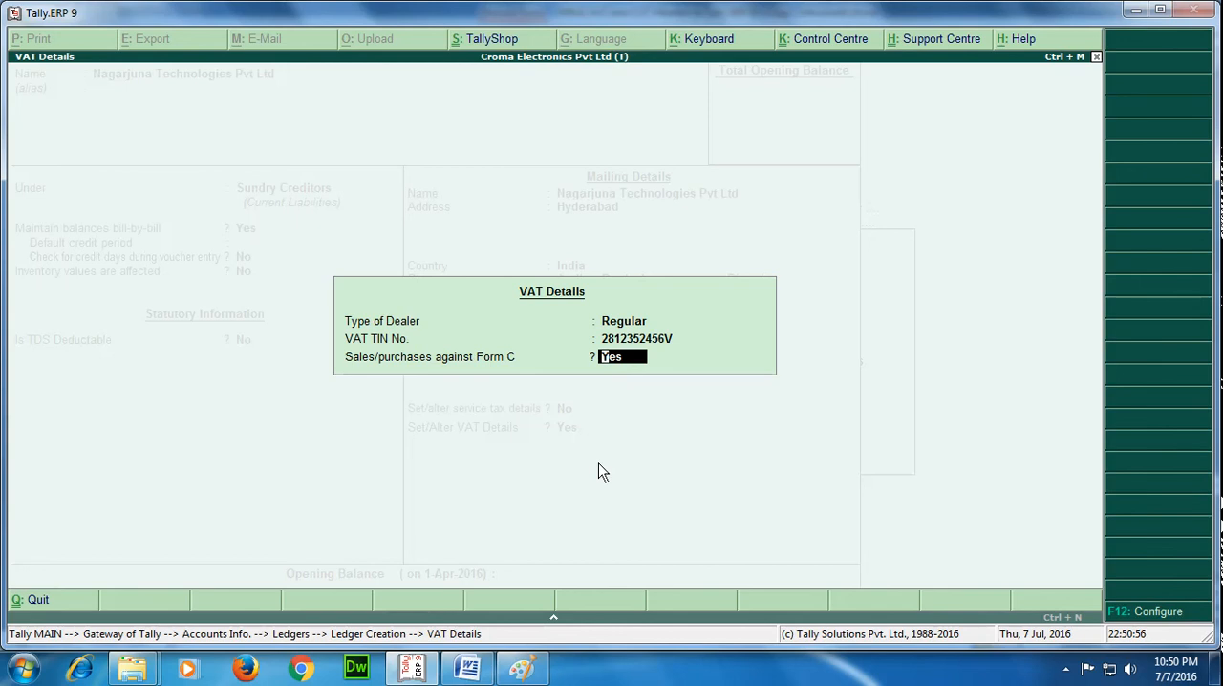
{"action": "key", "text": "Return"}
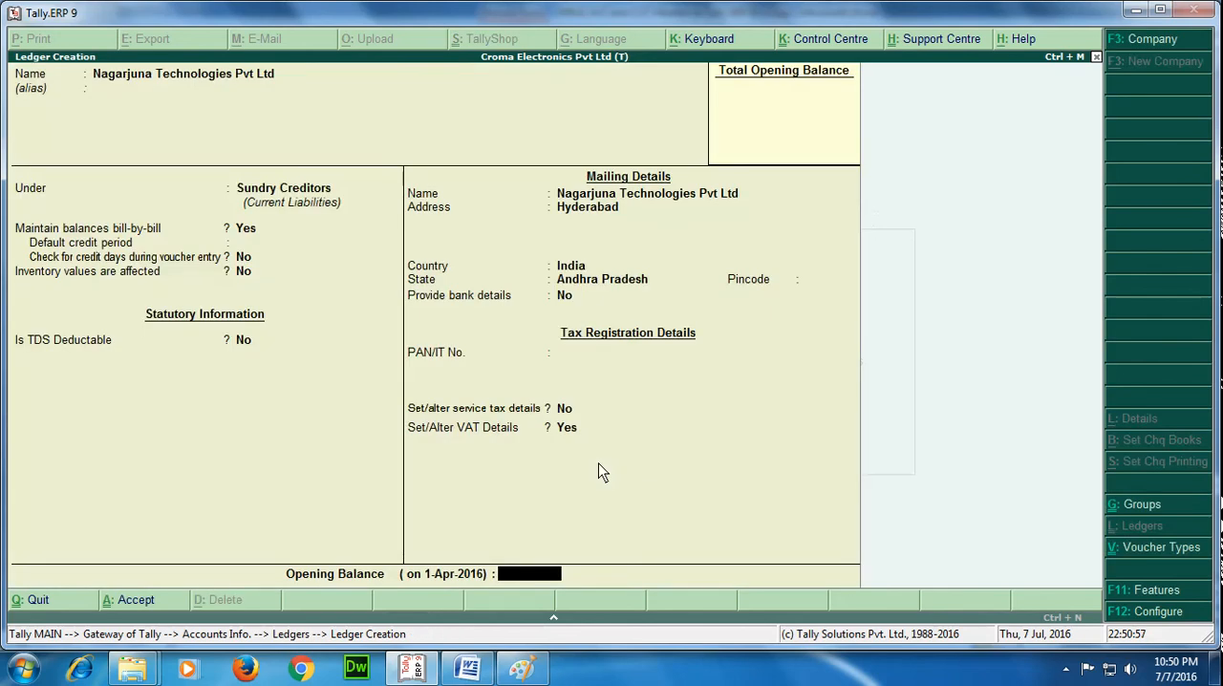
Save the party ledger without an opening balance and leave ledger creation.
{"action": "key", "text": "Return"}
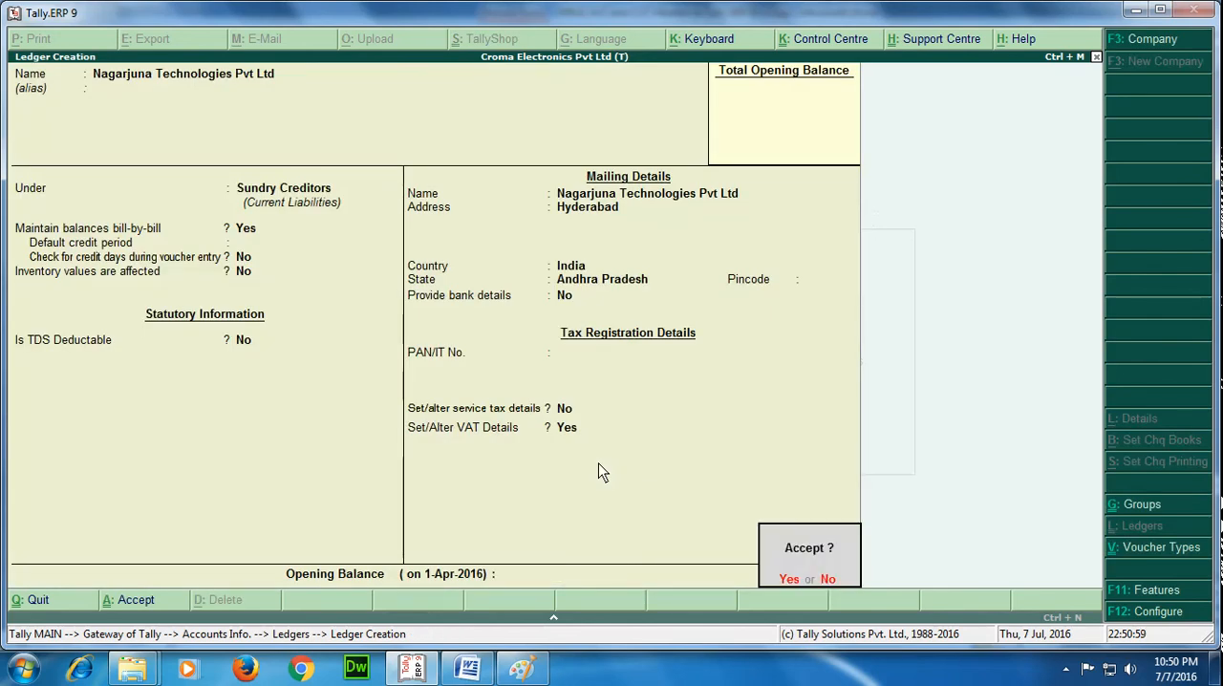
{"action": "key", "text": "Return"}
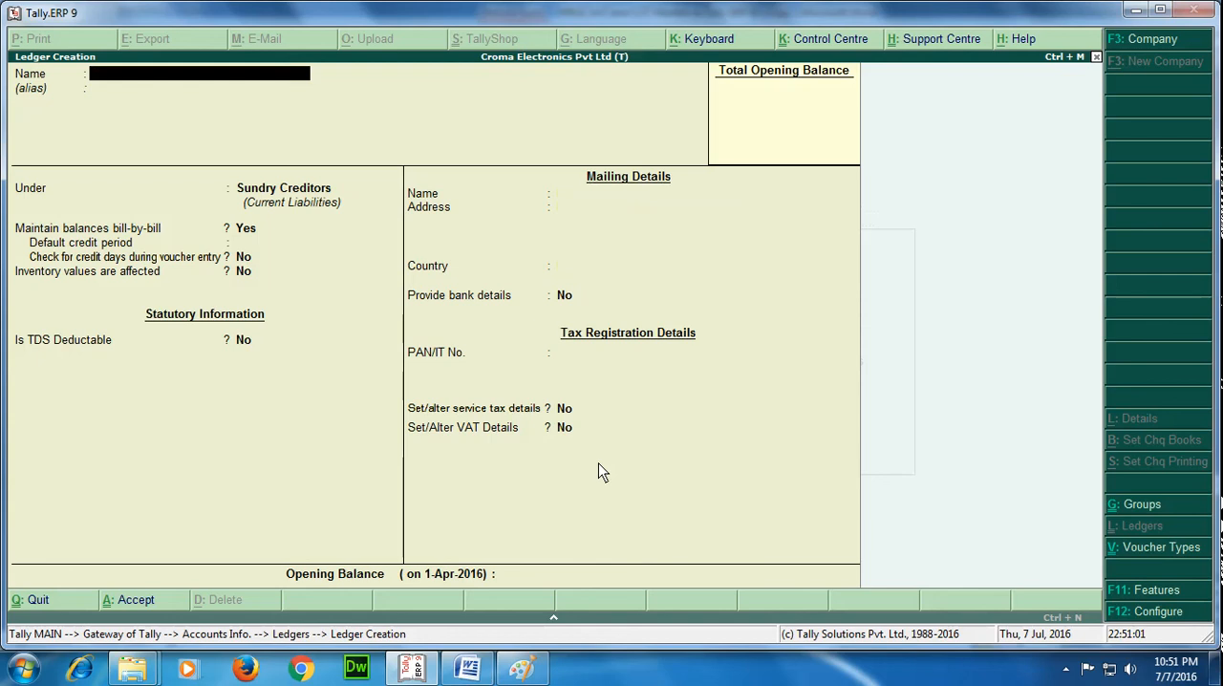
{"action": "key", "text": "Escape"}
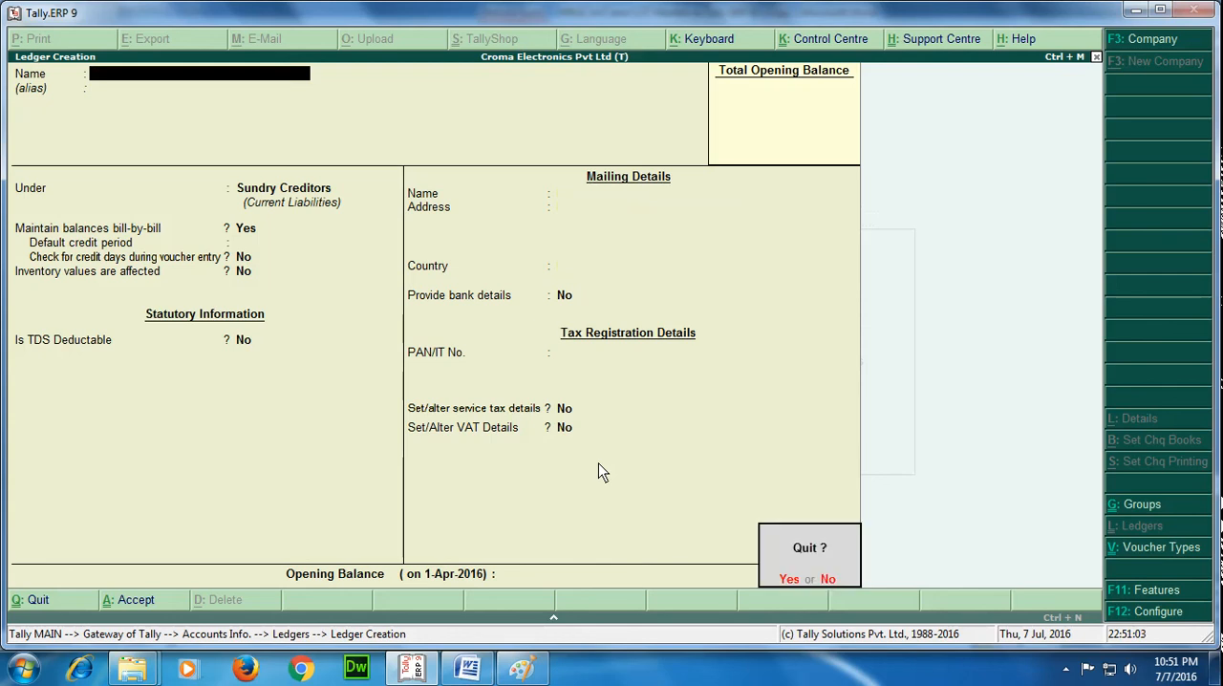
{"action": "key", "text": "Return"}
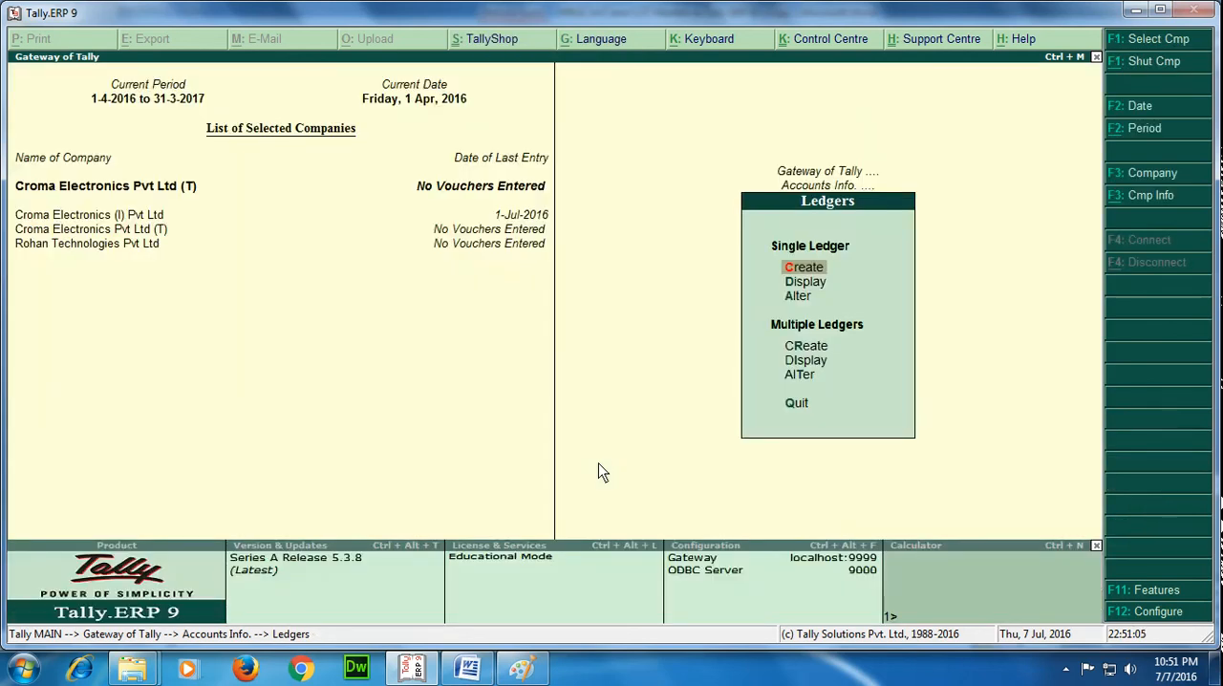
{"action": "key", "text": "Escape"}
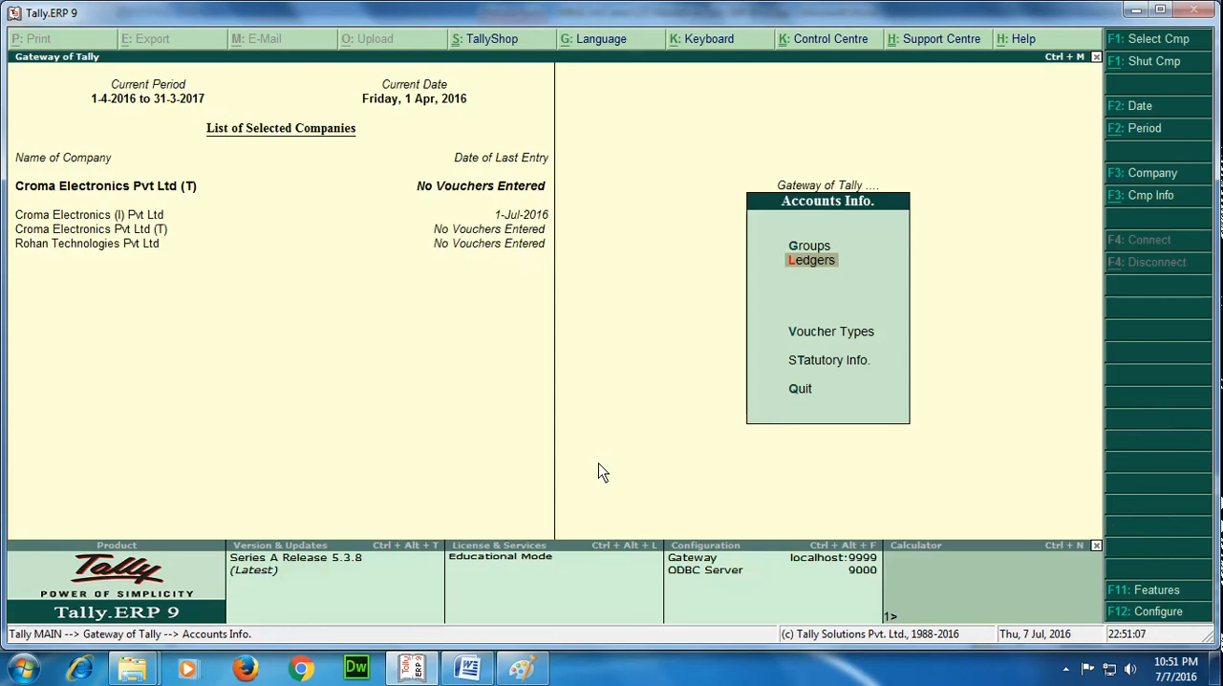
Open the single-ledger display list and look through the ledgers created so far, down to VAT @ 5%.
{"action": "key", "text": "Return"}
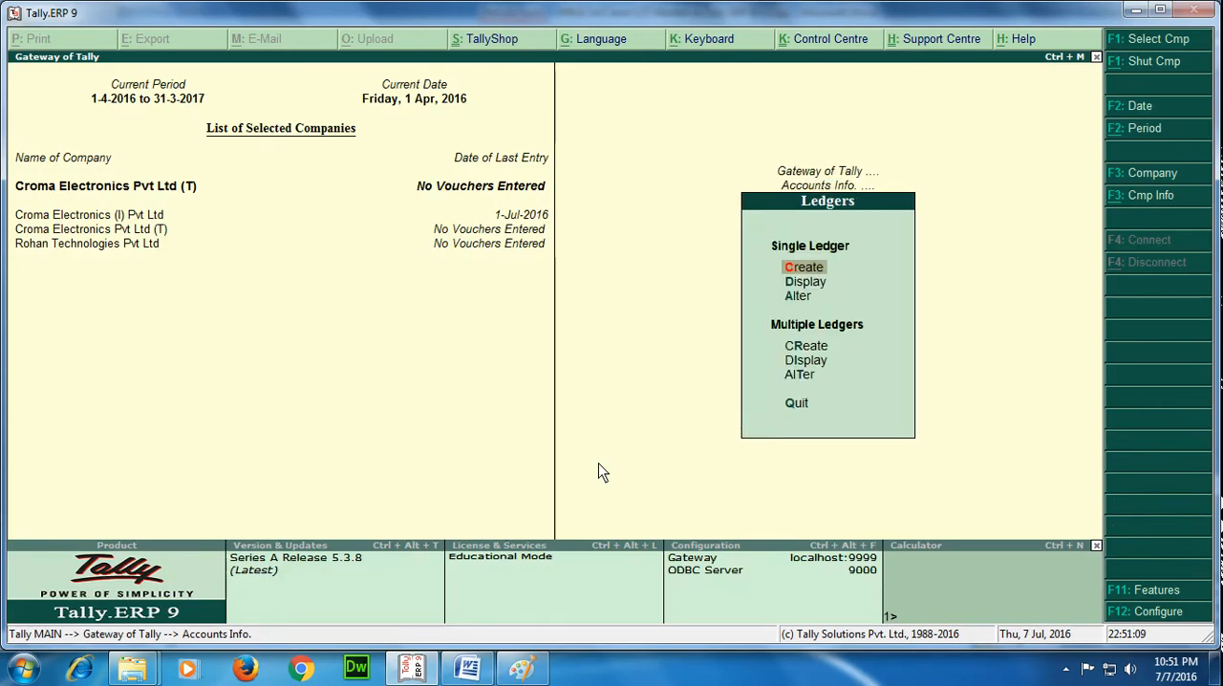
{"action": "key", "text": "Down"}
{"action": "key", "text": "Down"}
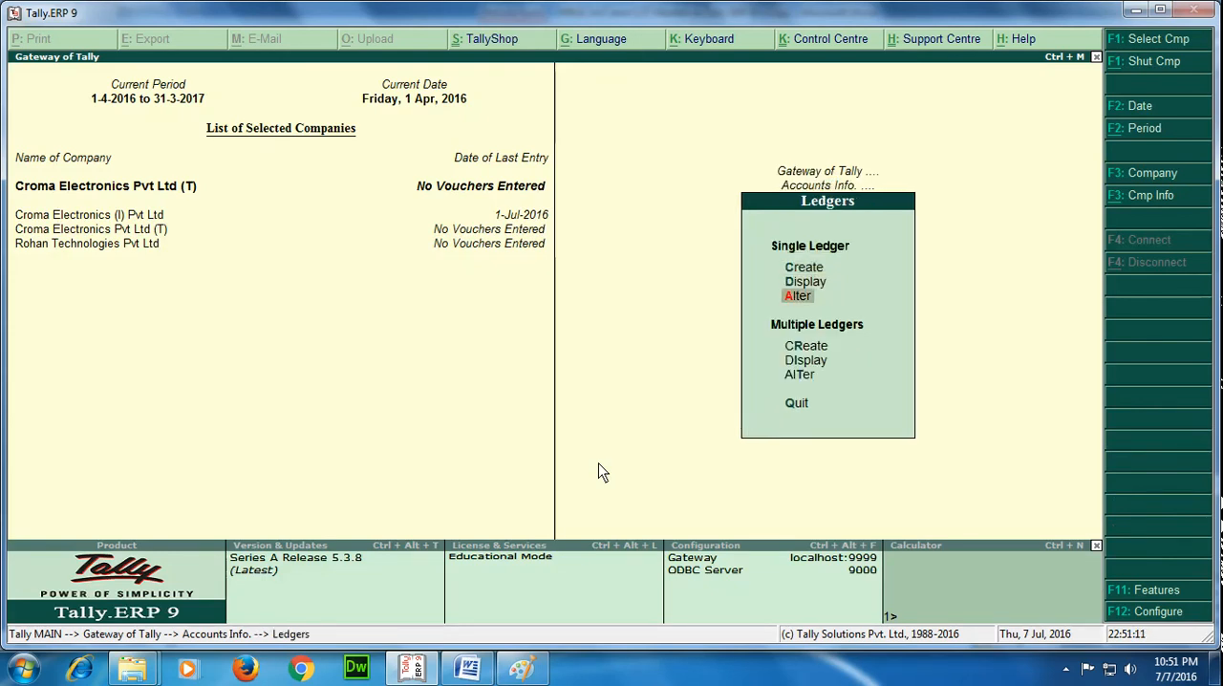
{"action": "key", "text": "Up"}
{"action": "key", "text": "Return"}
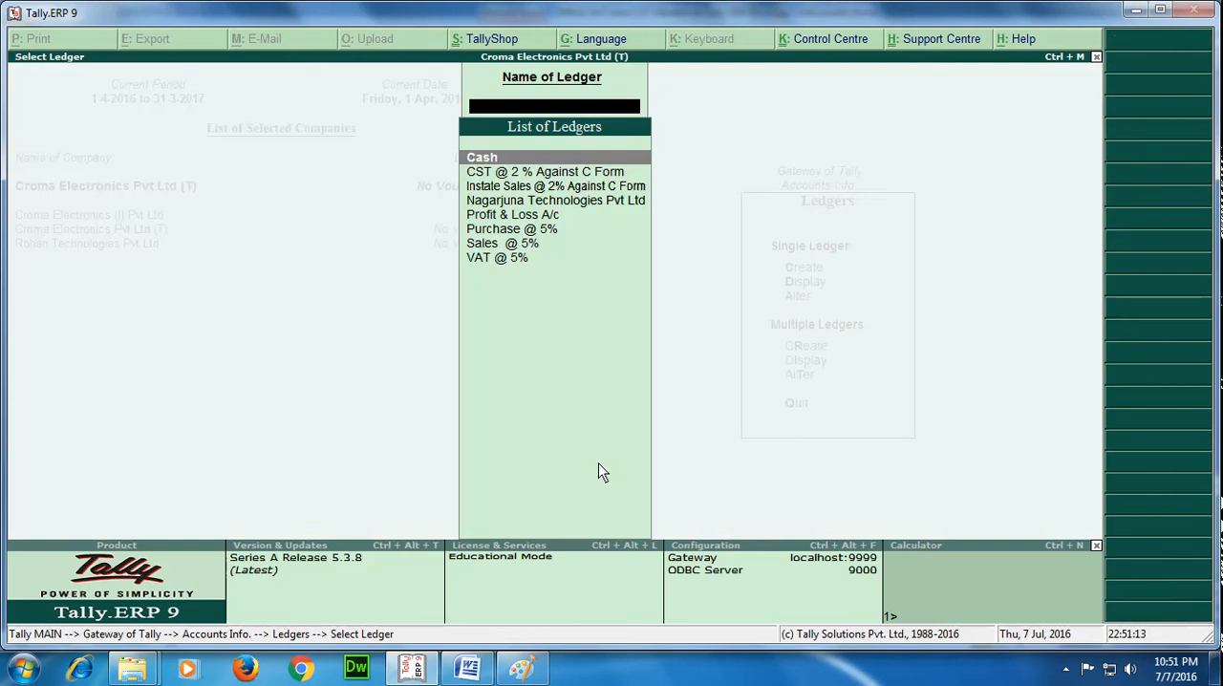
{"action": "key", "text": "Down"}
{"action": "key", "text": "Down"}
{"action": "key", "text": "Down"}
{"action": "key", "text": "Down"}
{"action": "key", "text": "Down"}
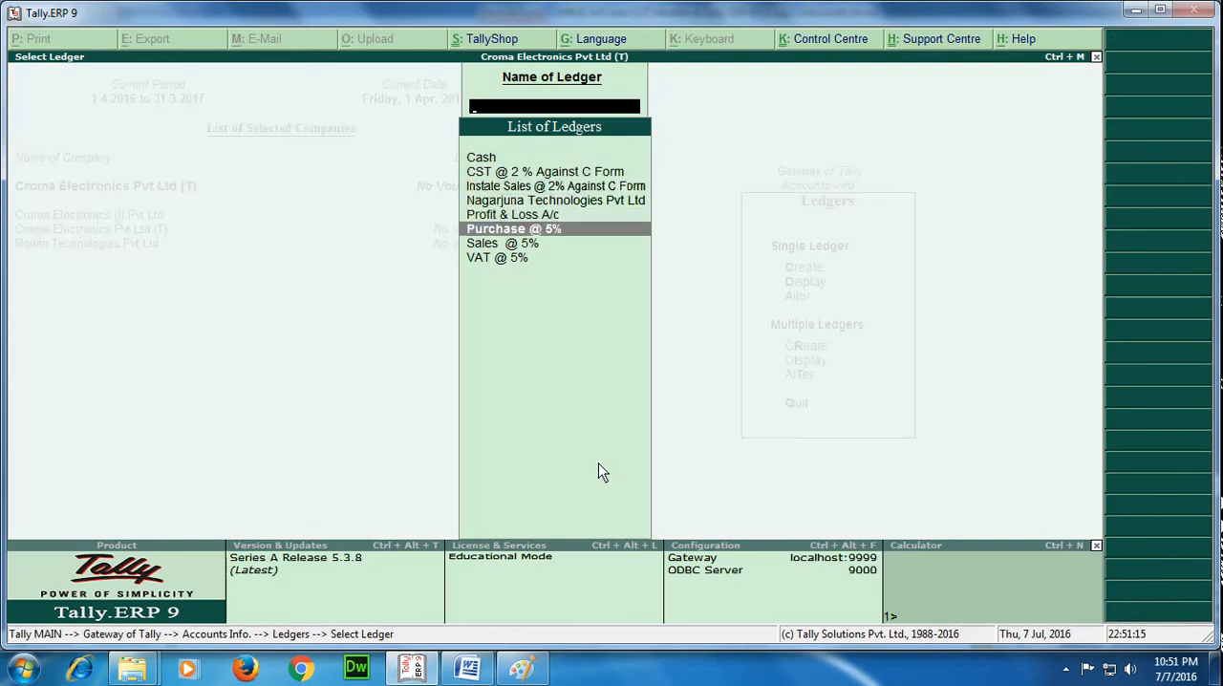
{"action": "key", "text": "Down"}
{"action": "key", "text": "Down"}
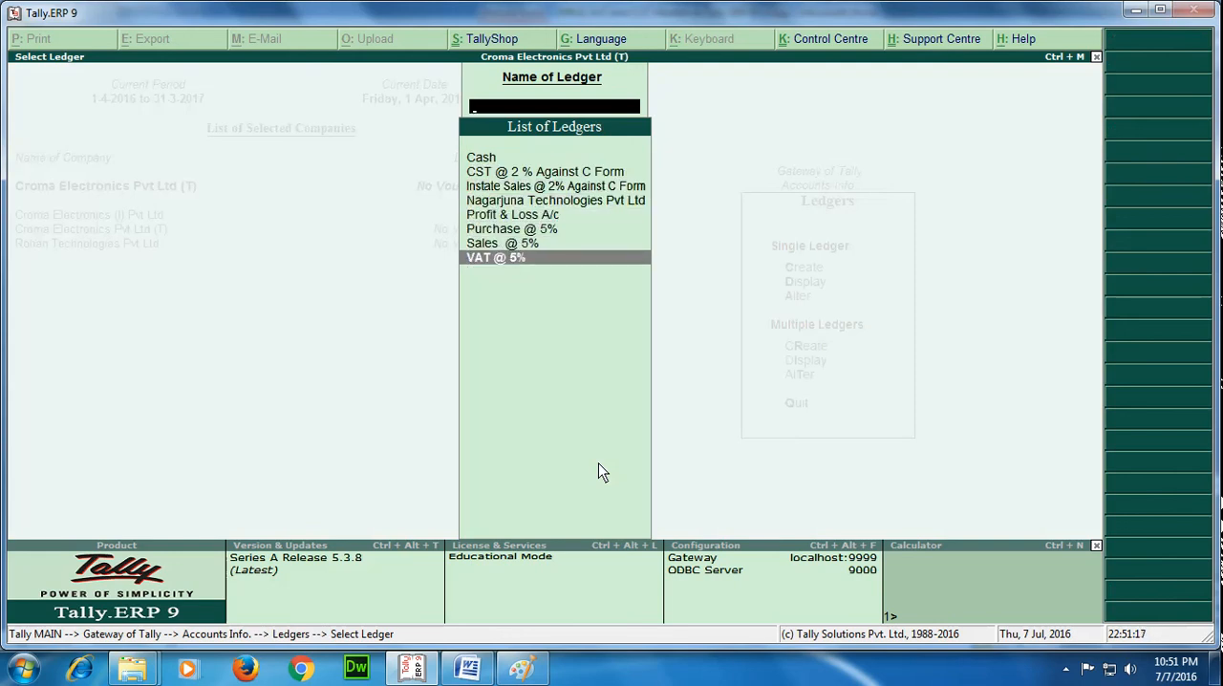
Go through the CST, sales, purchase and party ledgers in the ledger list, and return to the Gateway of Tally.
{"action": "key", "text": "Up"}
{"action": "key", "text": "Up"}
{"action": "key", "text": "Up"}
{"action": "key", "text": "Up"}
{"action": "key", "text": "Up"}
{"action": "key", "text": "Up"}
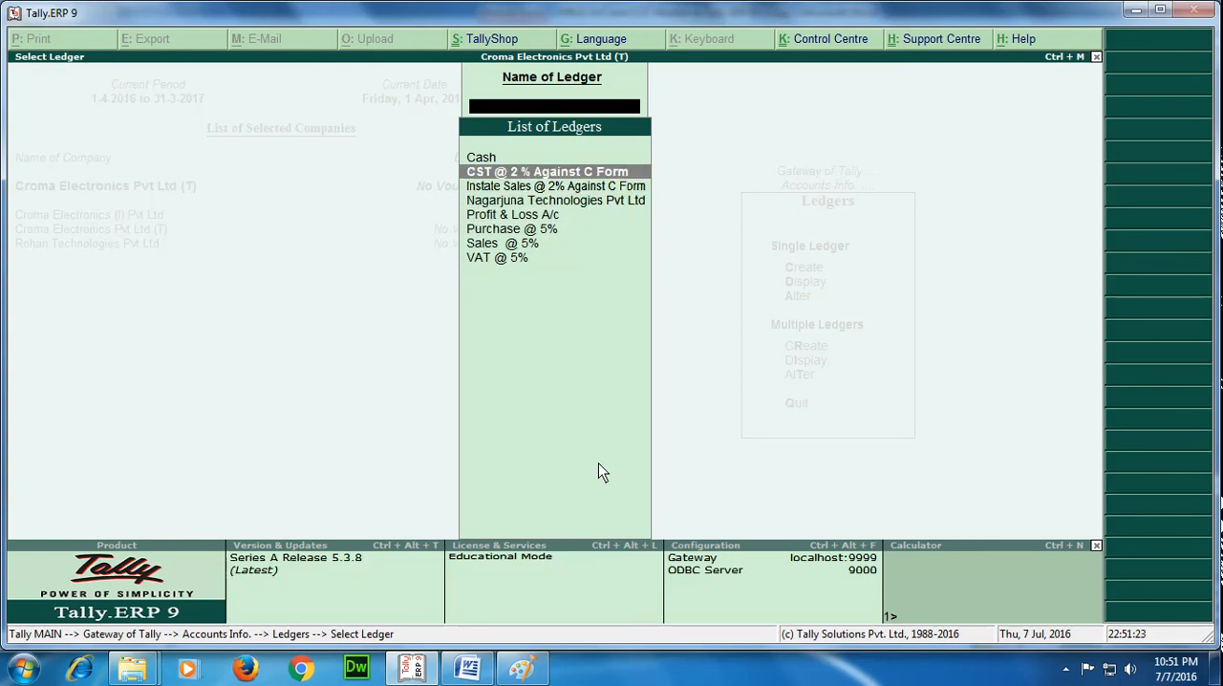
{"action": "key", "text": "Down"}
{"action": "key", "text": "Down"}
{"action": "key", "text": "Down"}
{"action": "key", "text": "Down"}
{"action": "key", "text": "Down"}
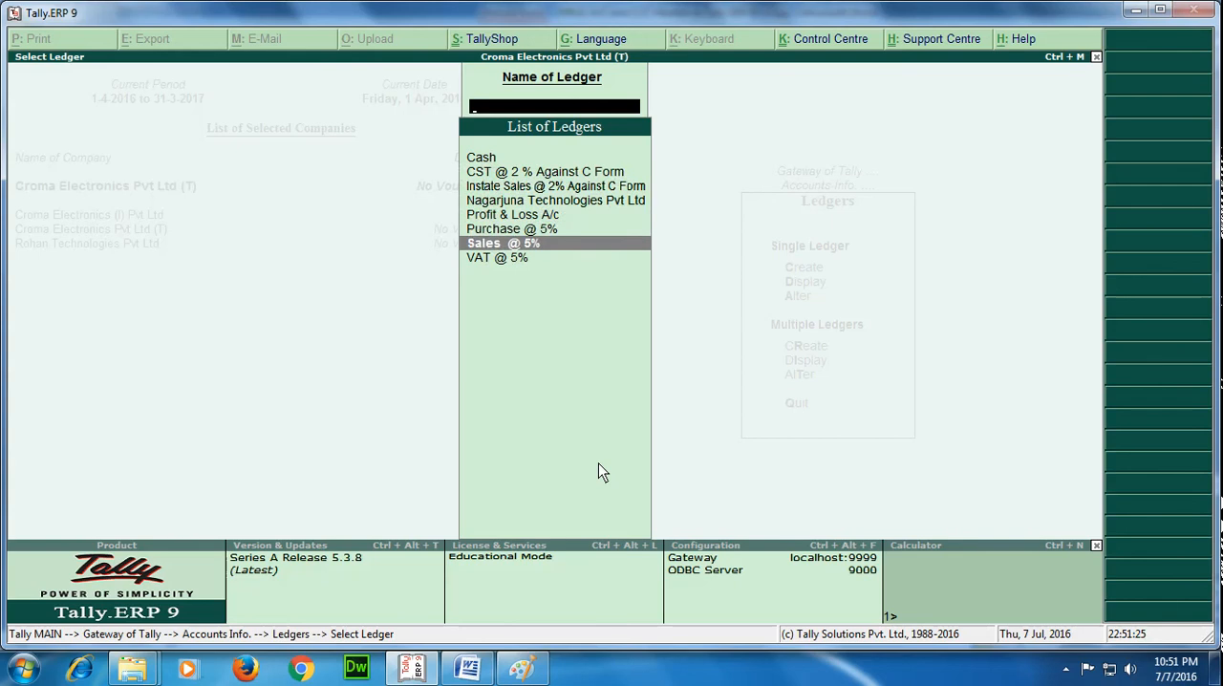
{"action": "key", "text": "Up"}
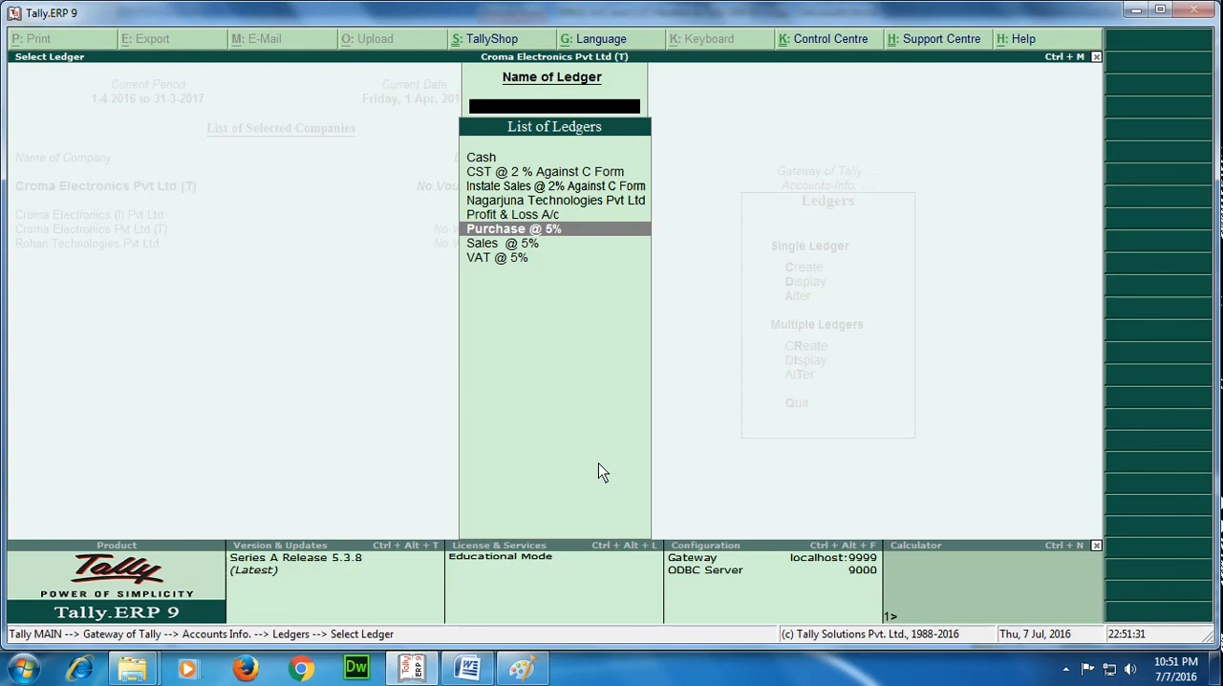
{"action": "key", "text": "Up"}
{"action": "key", "text": "Up"}
{"action": "key", "text": "Up"}
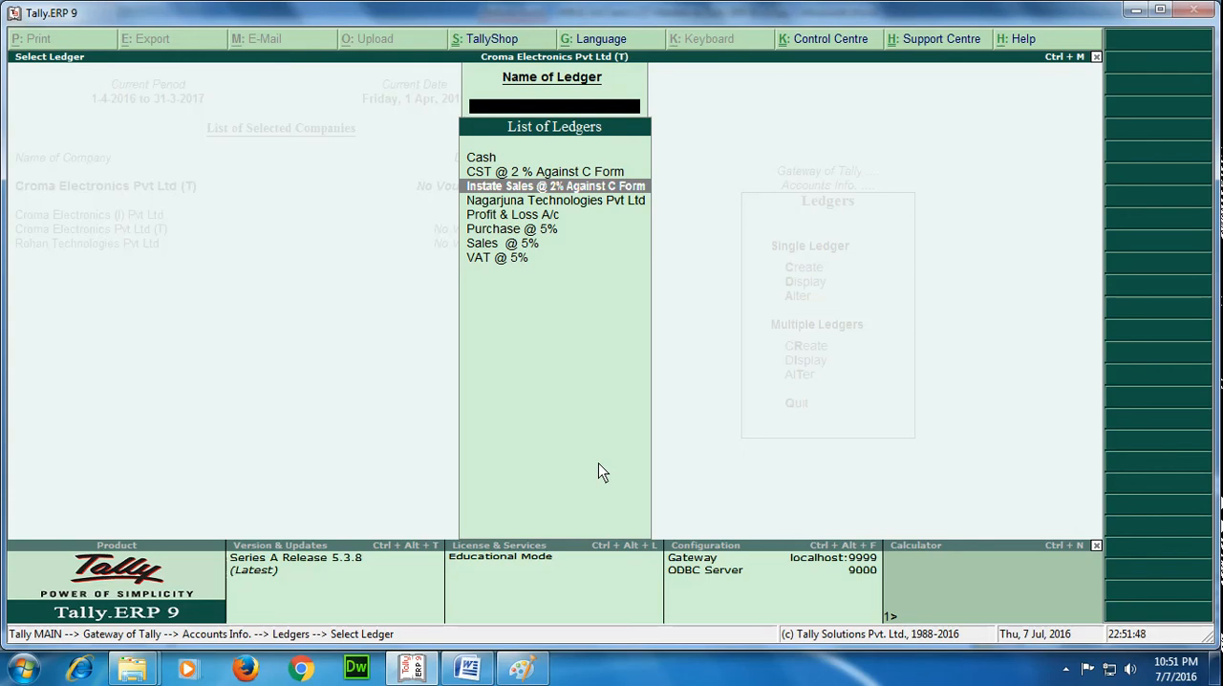
{"action": "key", "text": "Down"}
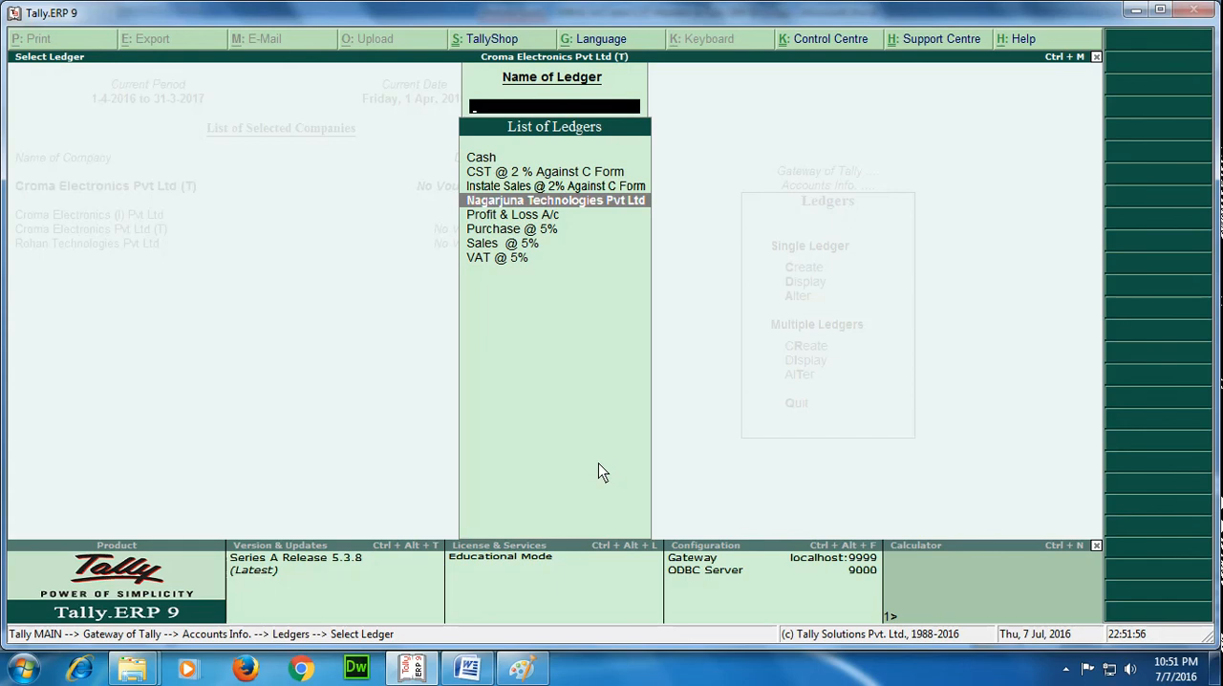
{"action": "key", "text": "Escape"}
{"action": "key", "text": "Escape"}
{"action": "key", "text": "Escape"}
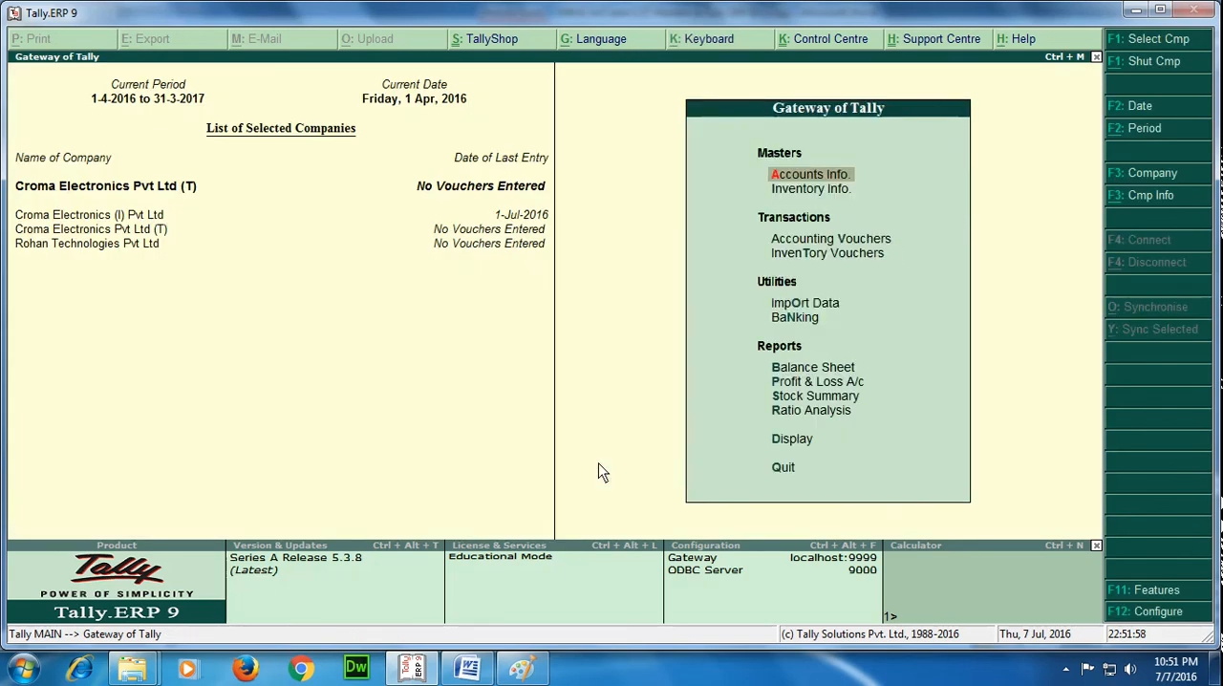
Open the stock item Zoom CCTV Camera(Indoor) for alteration from the inventory masters to check its details.
{"action": "key", "text": "i"}
{"action": "key", "text": "Down"}
{"action": "key", "text": "Down"}
{"action": "key", "text": "Up"}
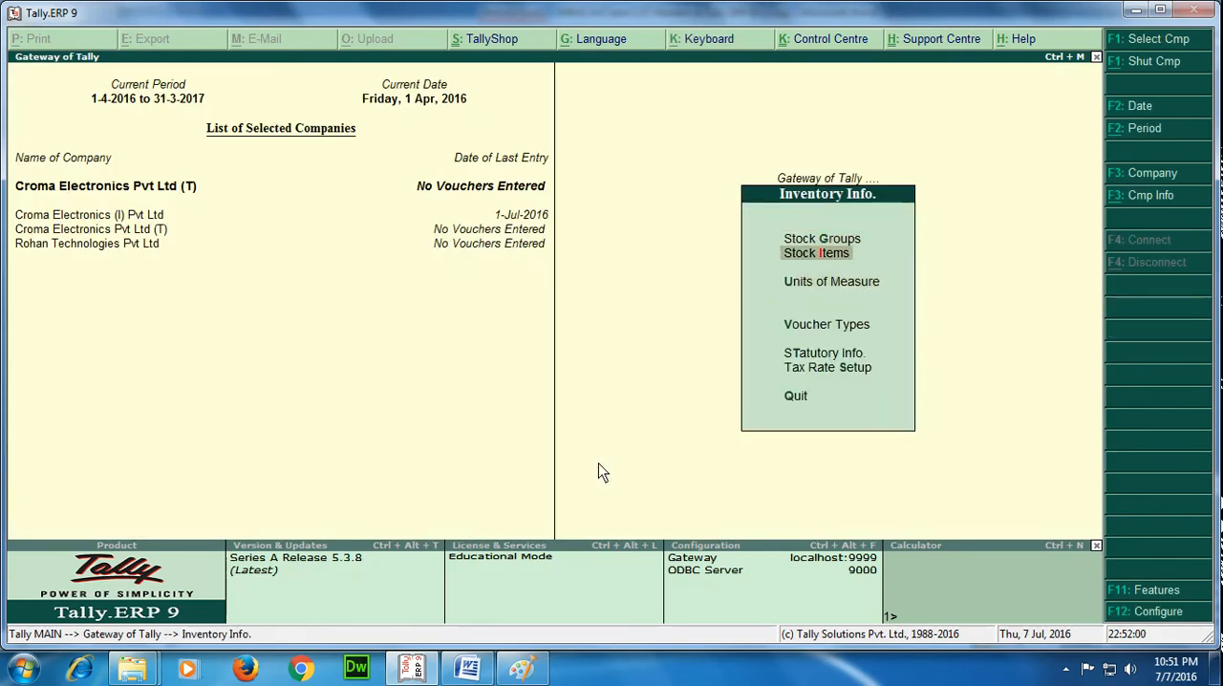
{"action": "key", "text": "Return"}
{"action": "key", "text": "Down"}
{"action": "key", "text": "Down"}
{"action": "key", "text": "Return"}
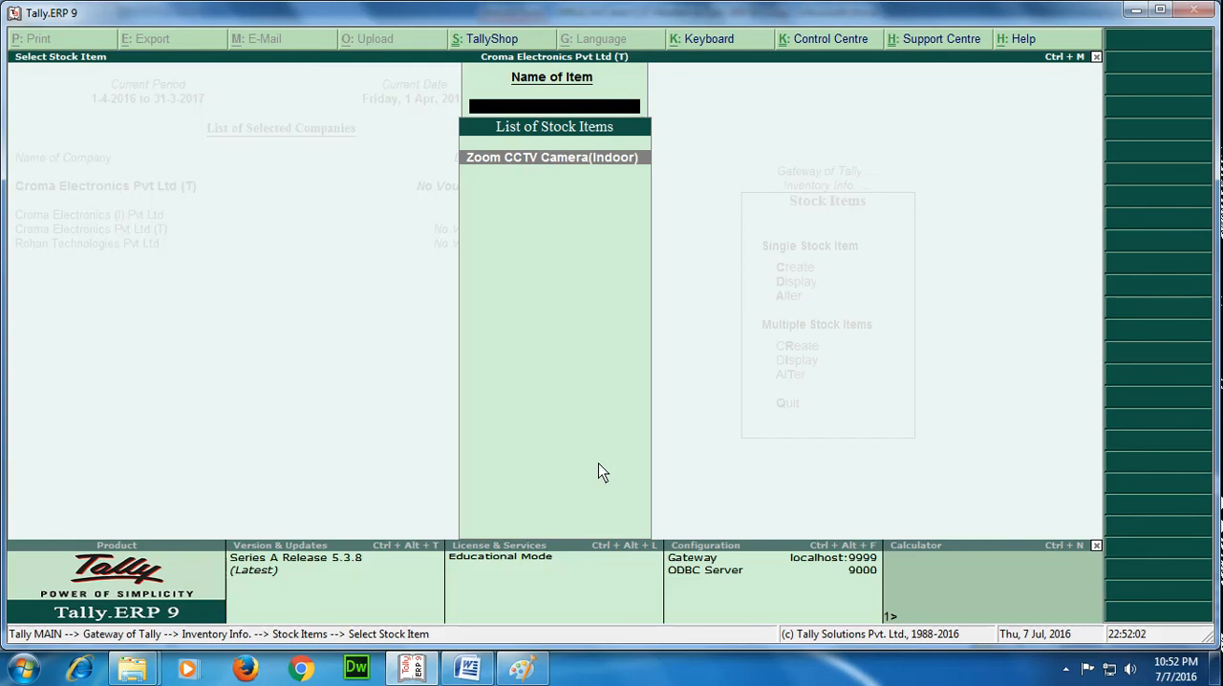
{"action": "key", "text": "Return"}
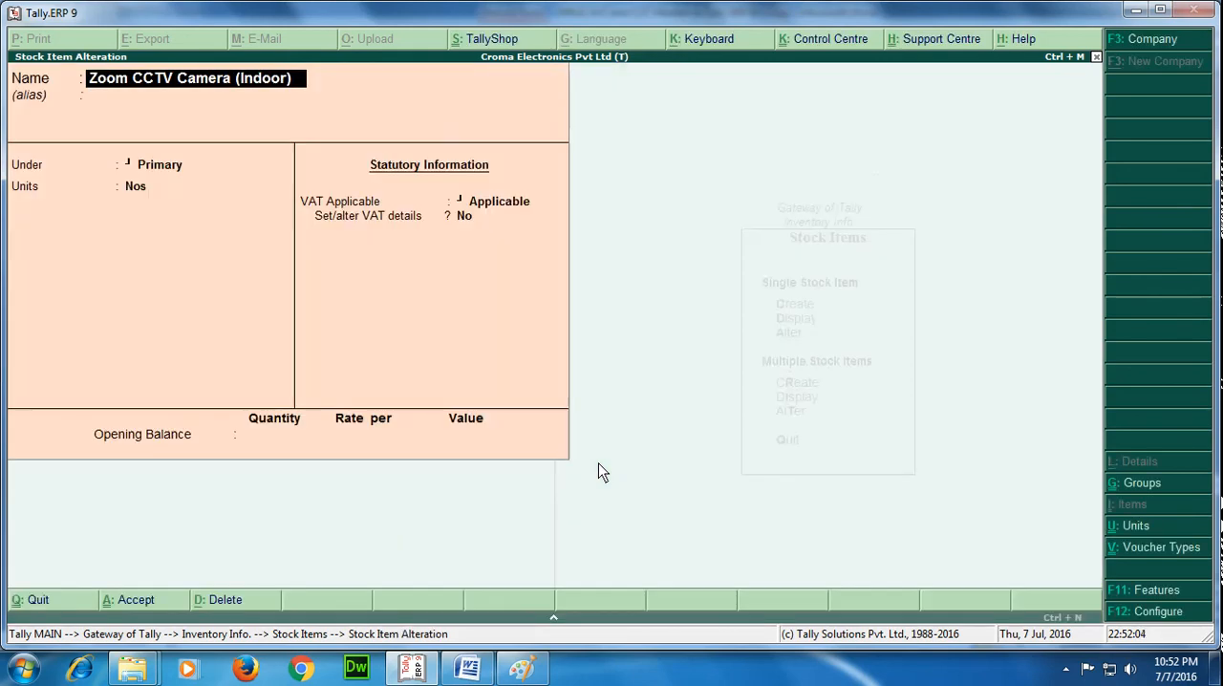
Quit the stock item alteration without saving and return to the Gateway of Tally.
{"action": "key", "text": "Escape"}
{"action": "key", "text": "y"}
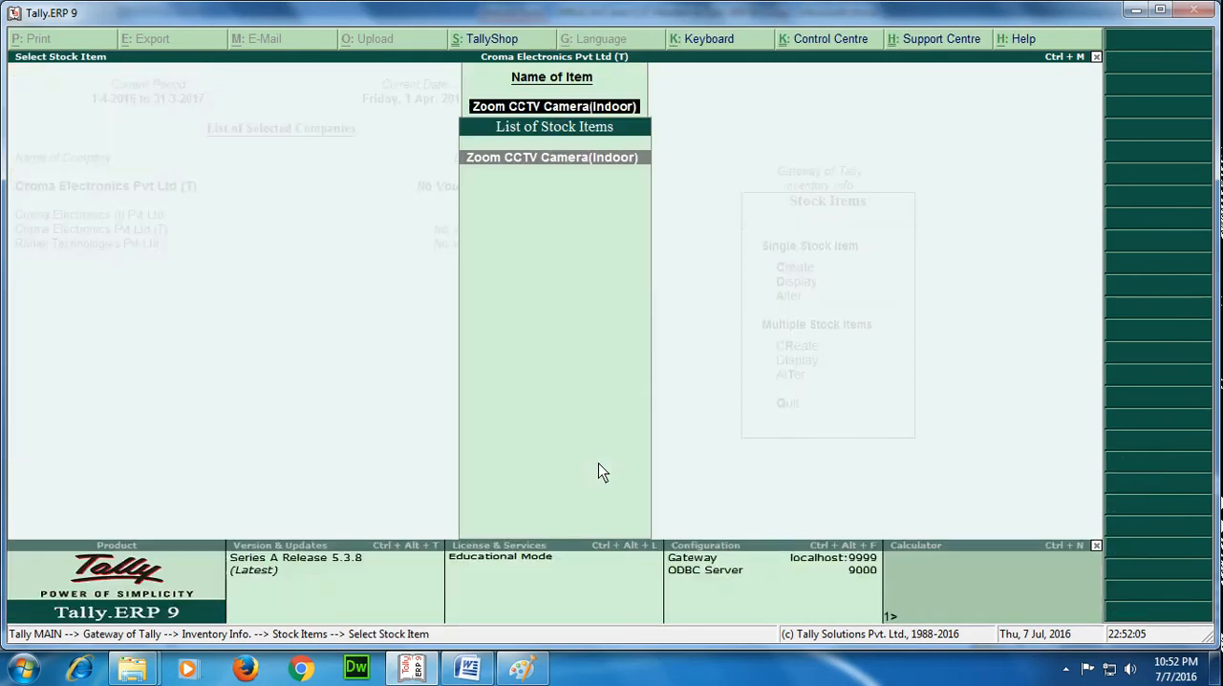
{"action": "key", "text": "Escape"}
{"action": "key", "text": "Escape"}
{"action": "key", "text": "Escape"}
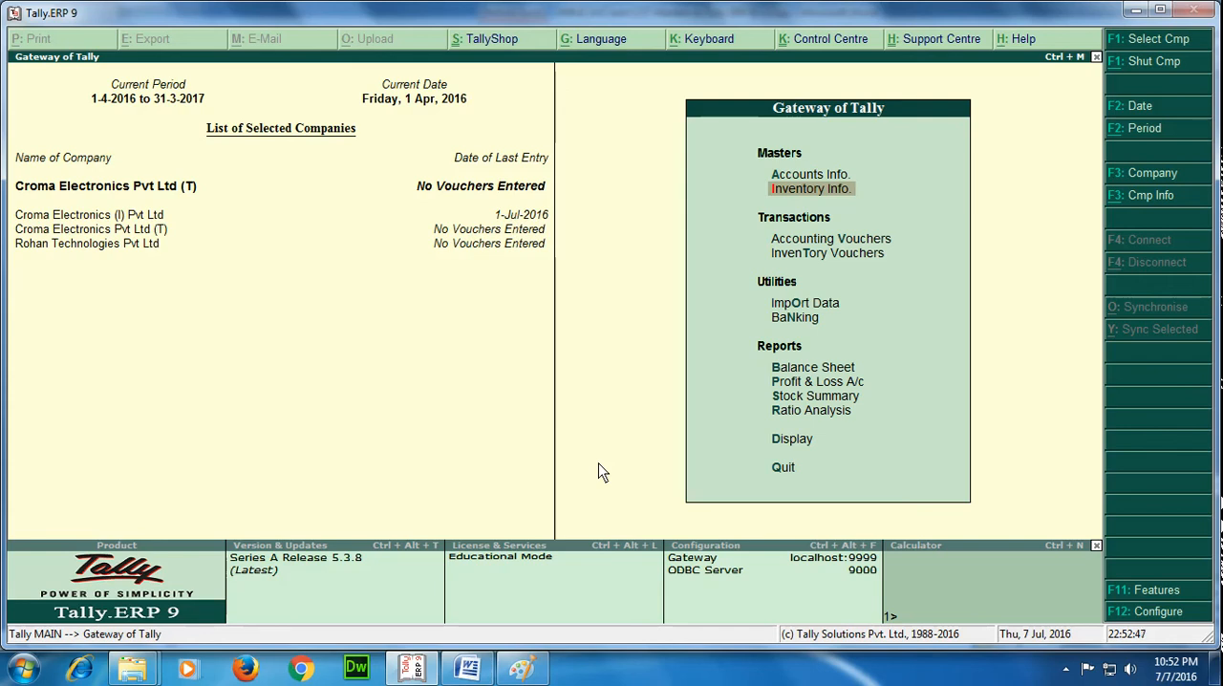
{"action": "left_click", "coordinate": [1065, 671]}
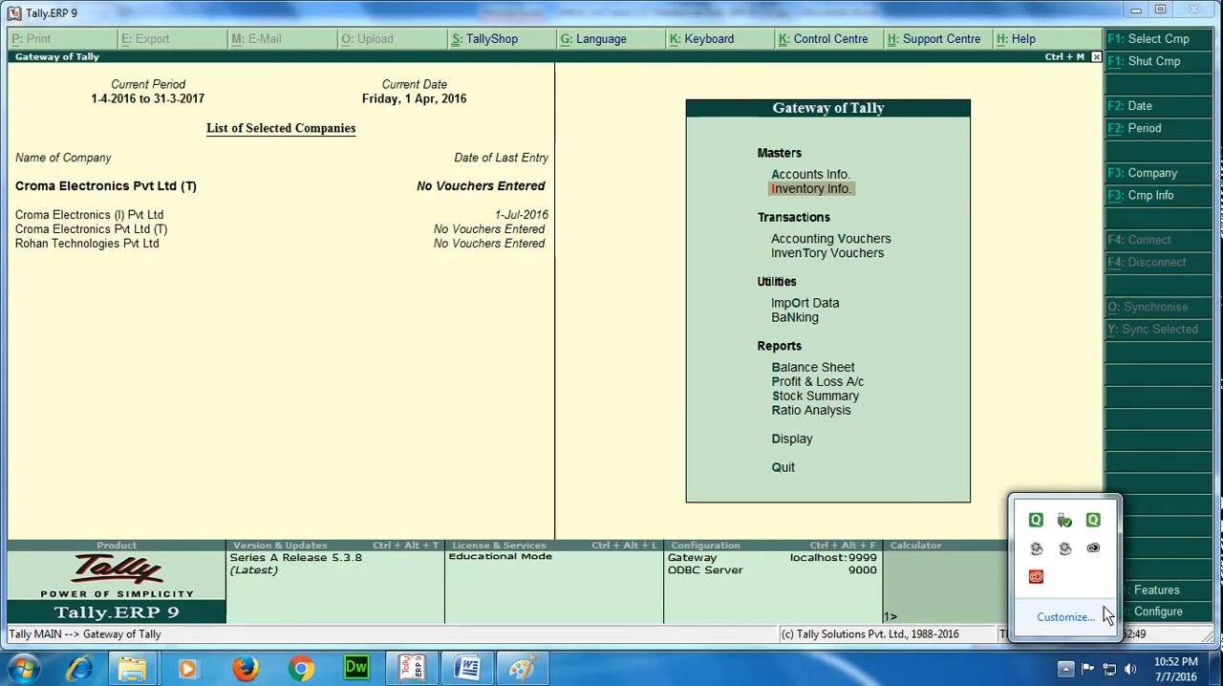
{"action": "left_click", "coordinate": [1036, 548]}
{"action": "left_click", "coordinate": [955, 605]}
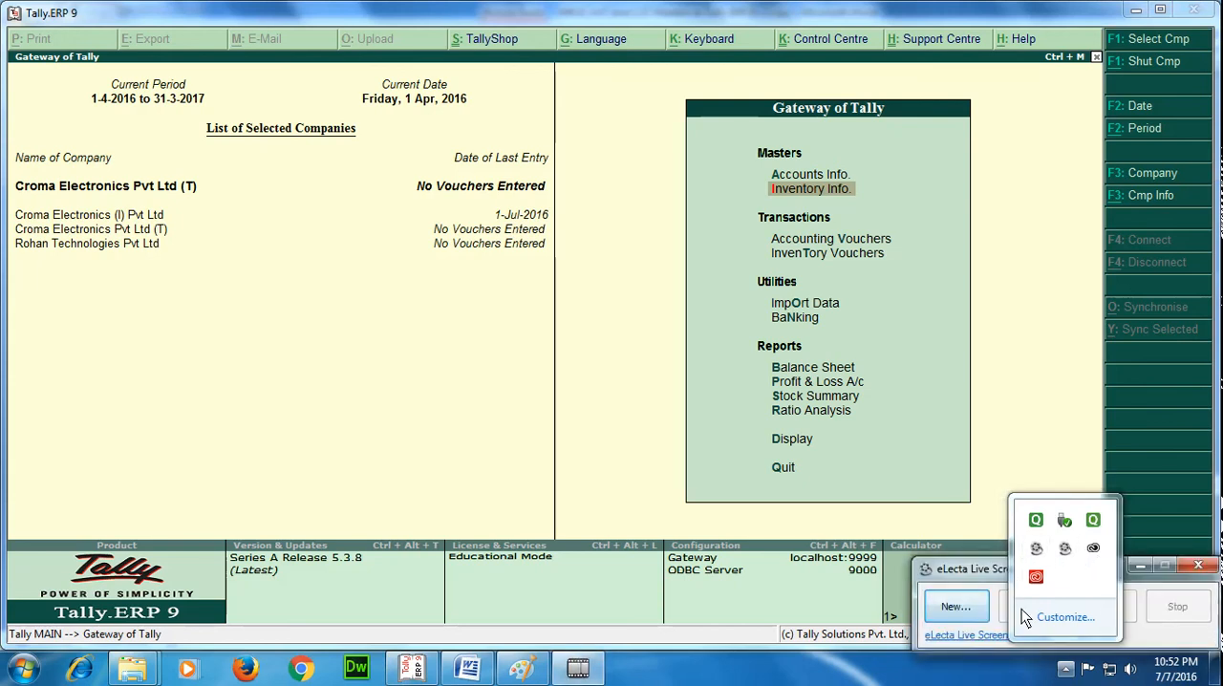